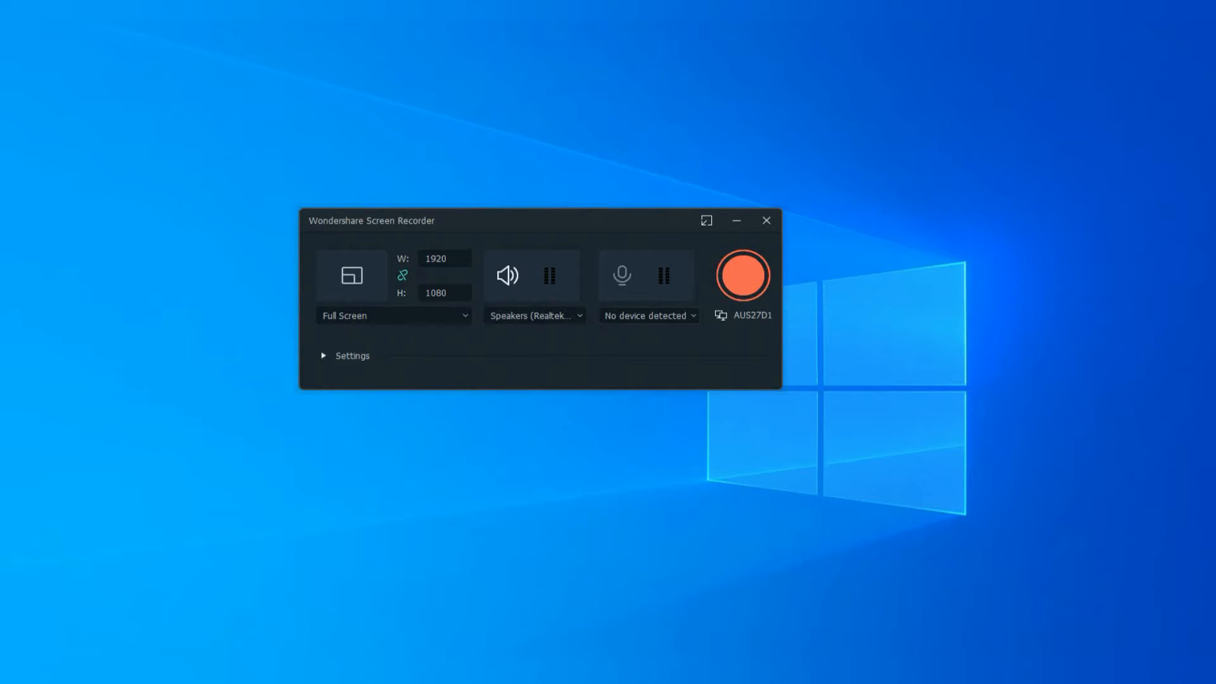
left_click(394, 316)
left_click(394, 315)
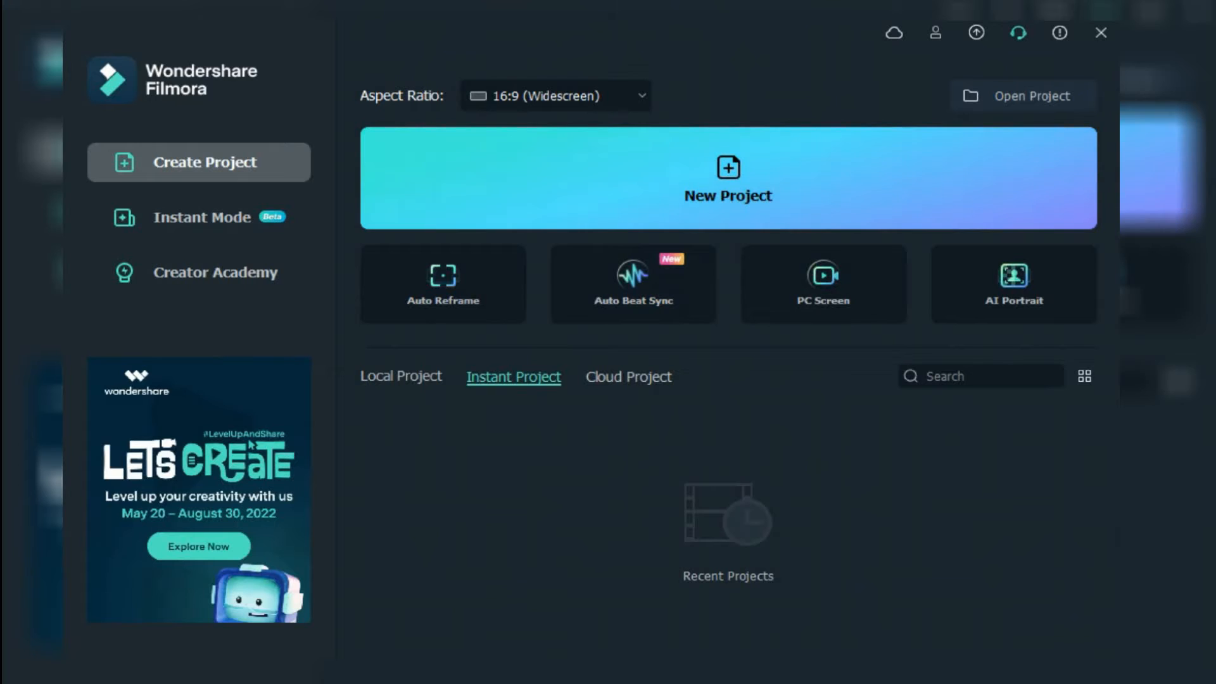
Create a new project with the 16:9 (Widescreen) aspect ratio.
left_click(556, 95)
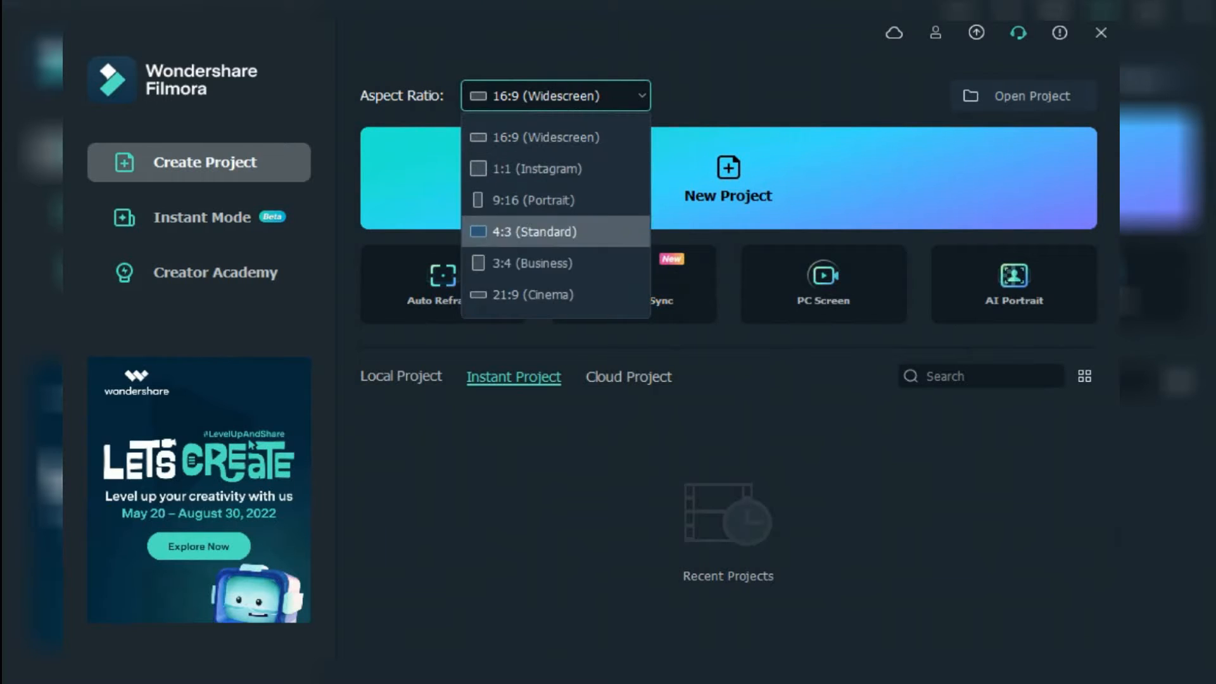
left_click(546, 138)
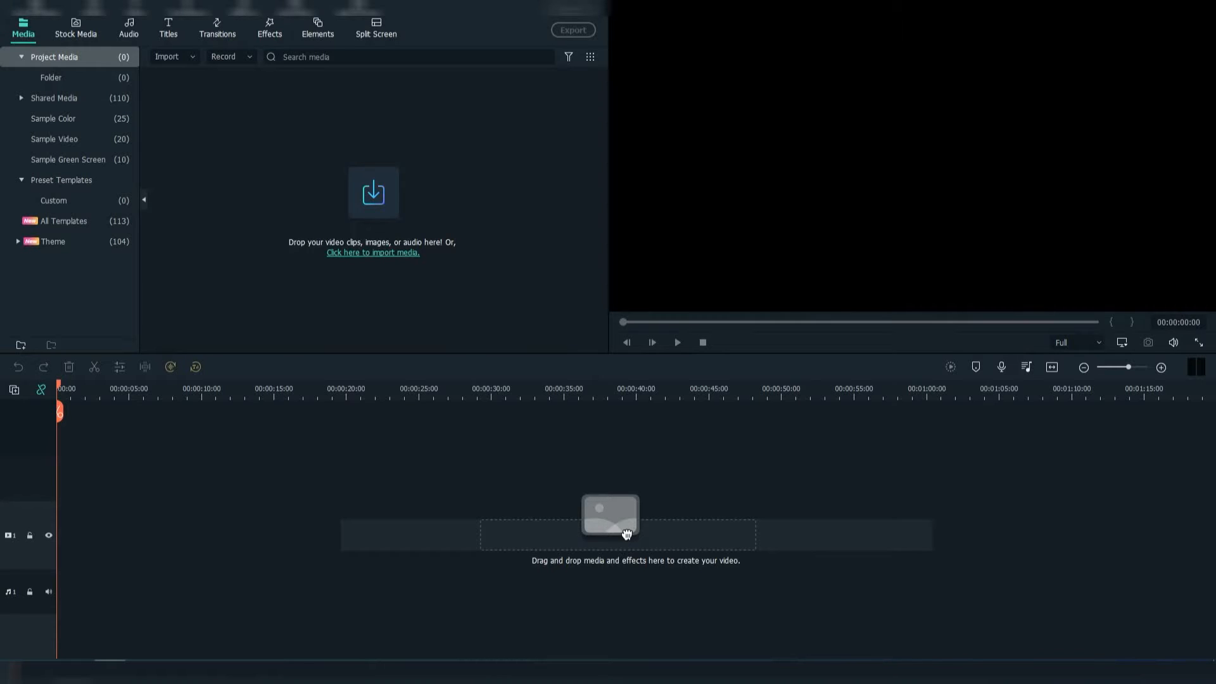
Browse the Giphy, Pixabay and Unsplash stock media, the recommended audio and the project media.
left_click(76, 28)
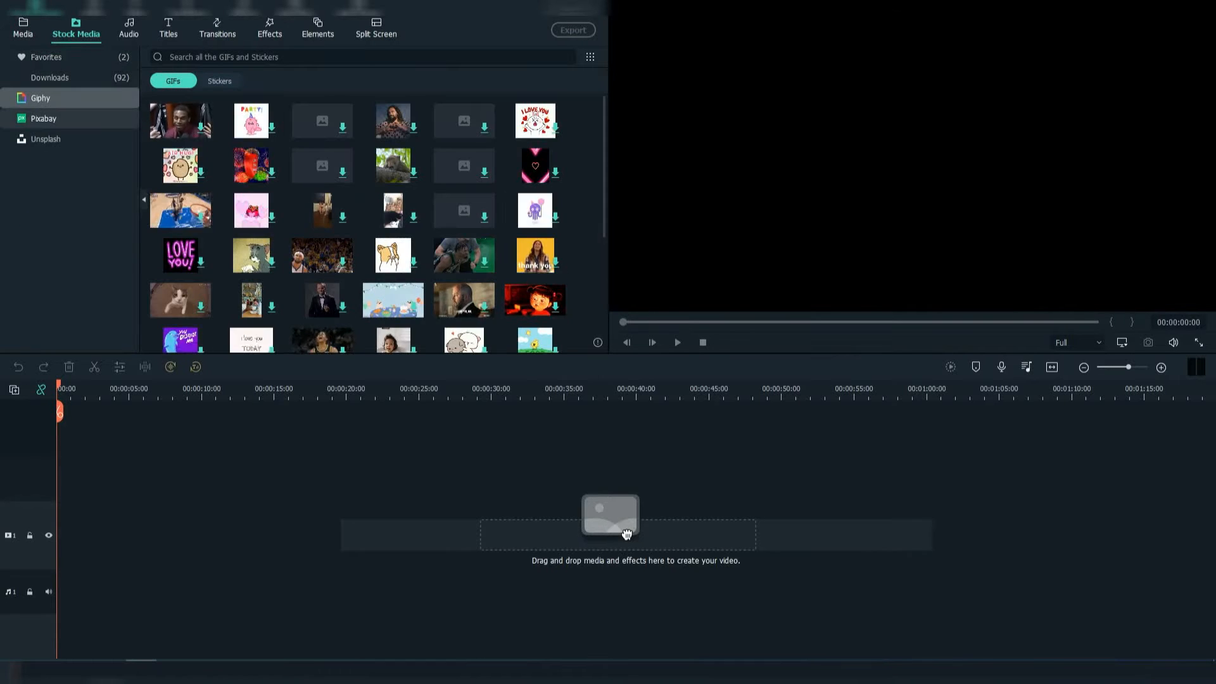
left_click(45, 118)
left_click(46, 139)
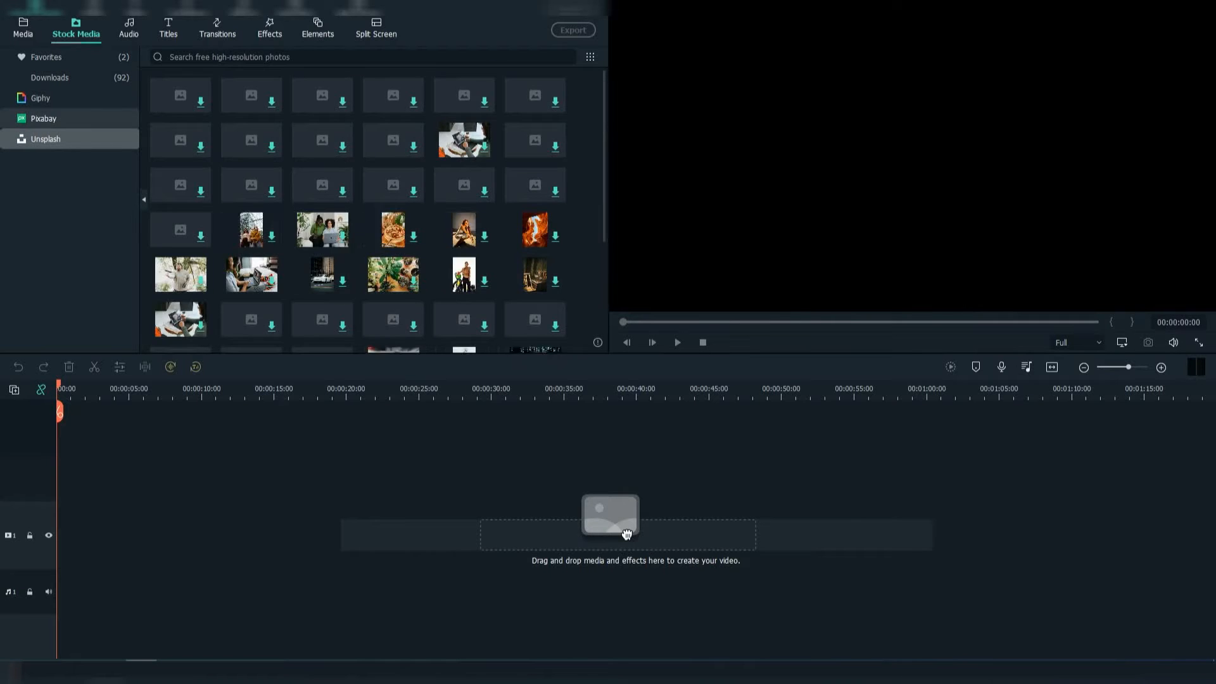
left_click(44, 118)
left_click(40, 98)
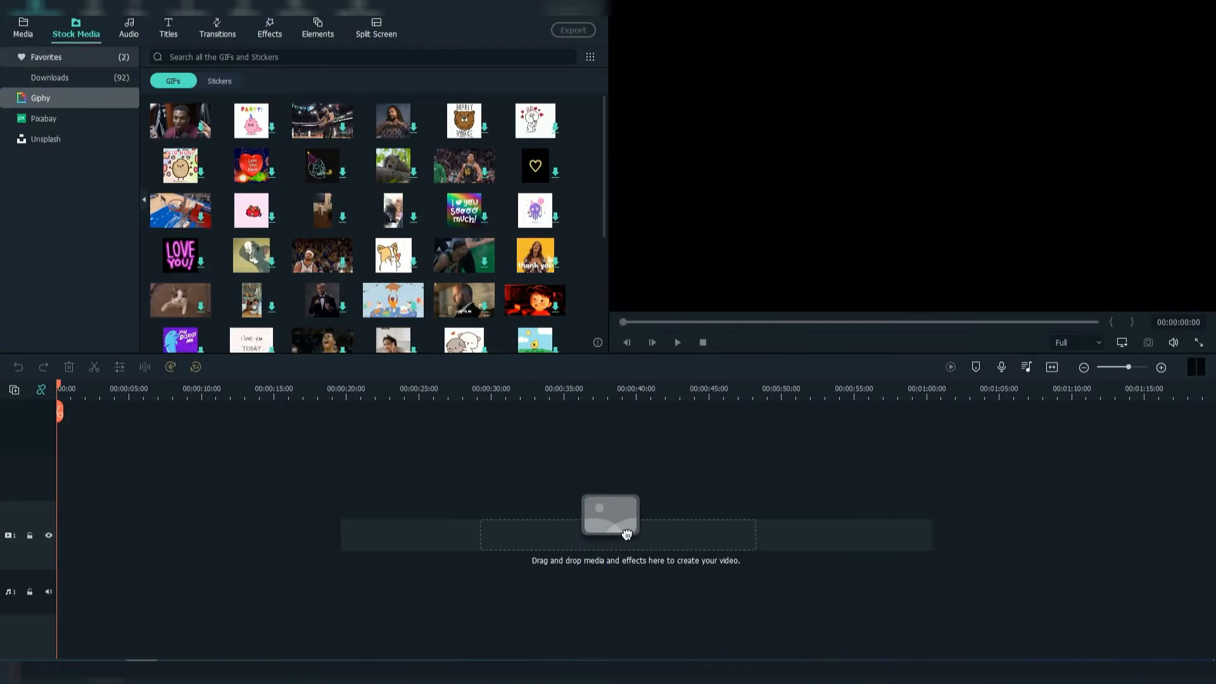
left_click(128, 28)
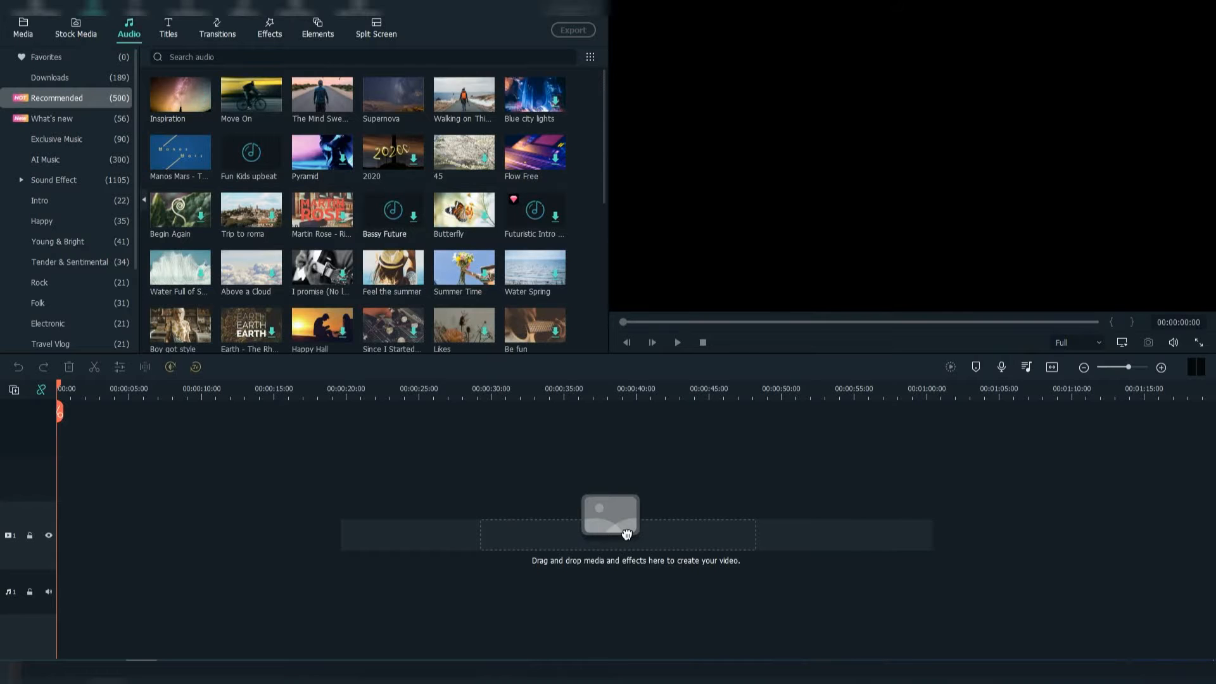
left_click(22, 28)
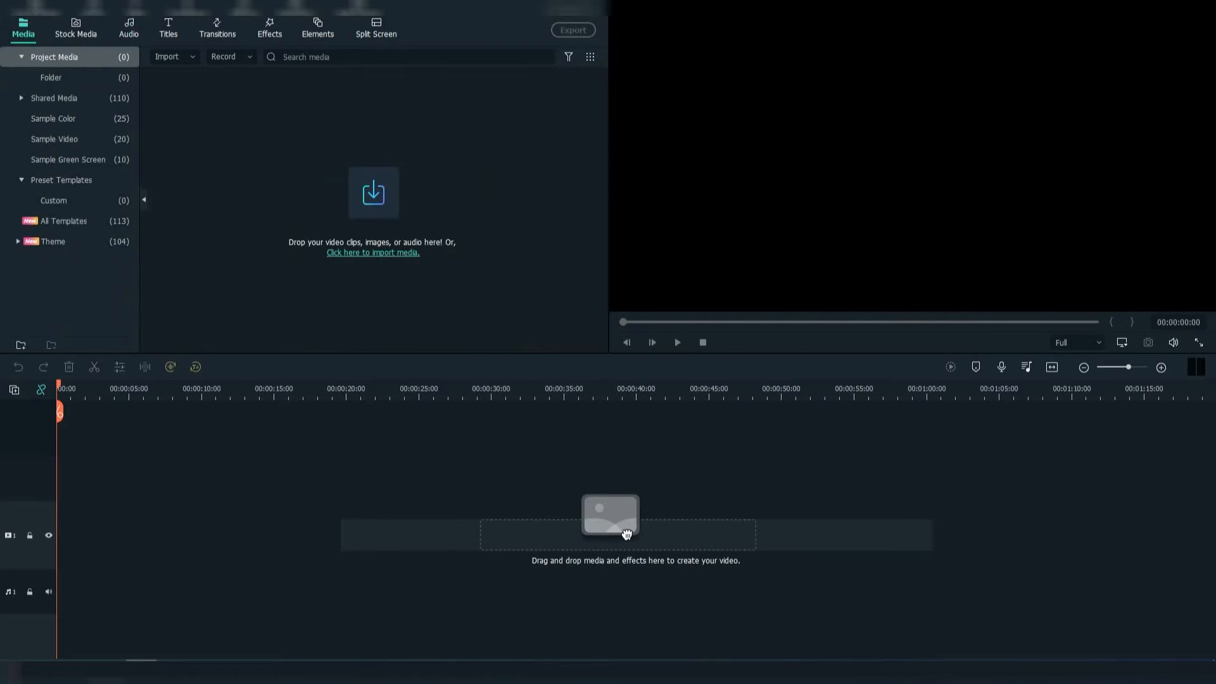
Add the rocky sea cliff video from Pixabay to the start of a second video track.
left_click(76, 28)
left_click(43, 119)
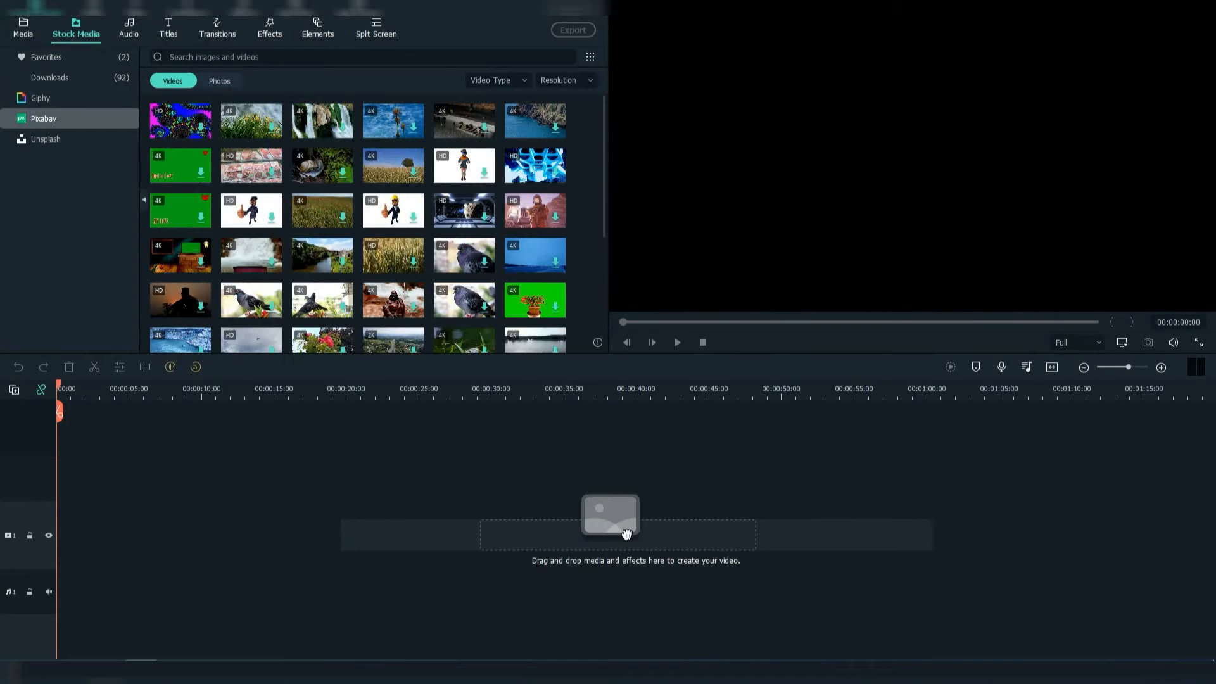
mouse_move(252, 300)
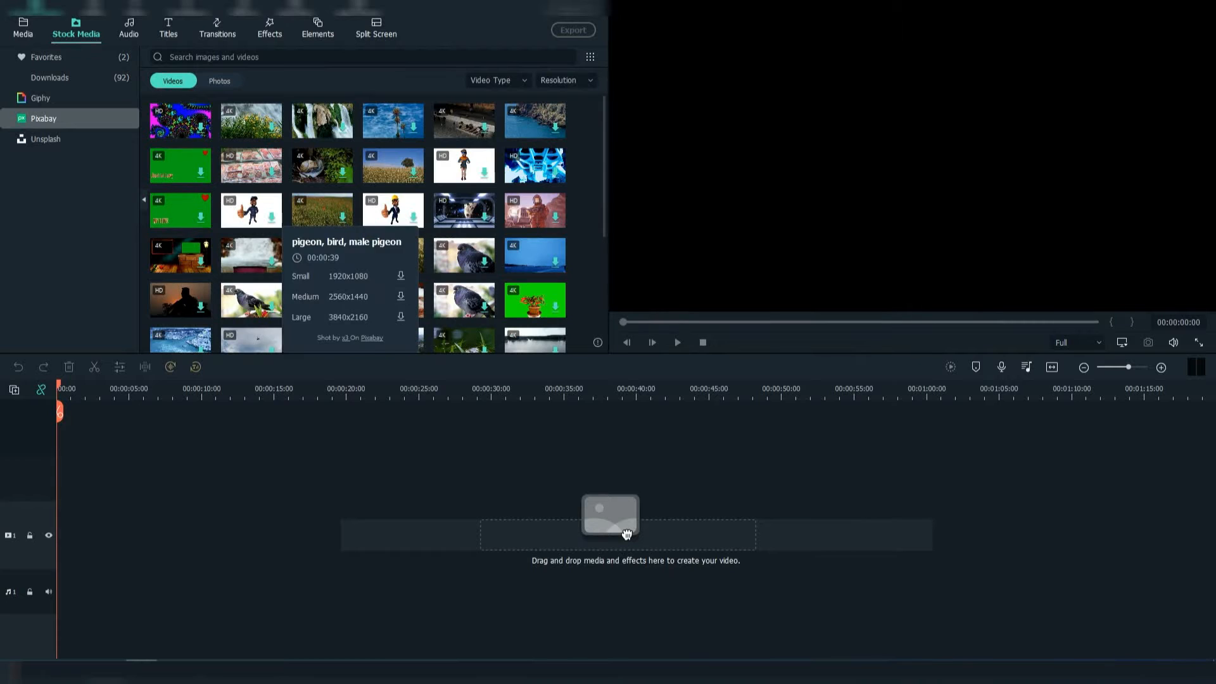
scroll(251, 300, "down", 5)
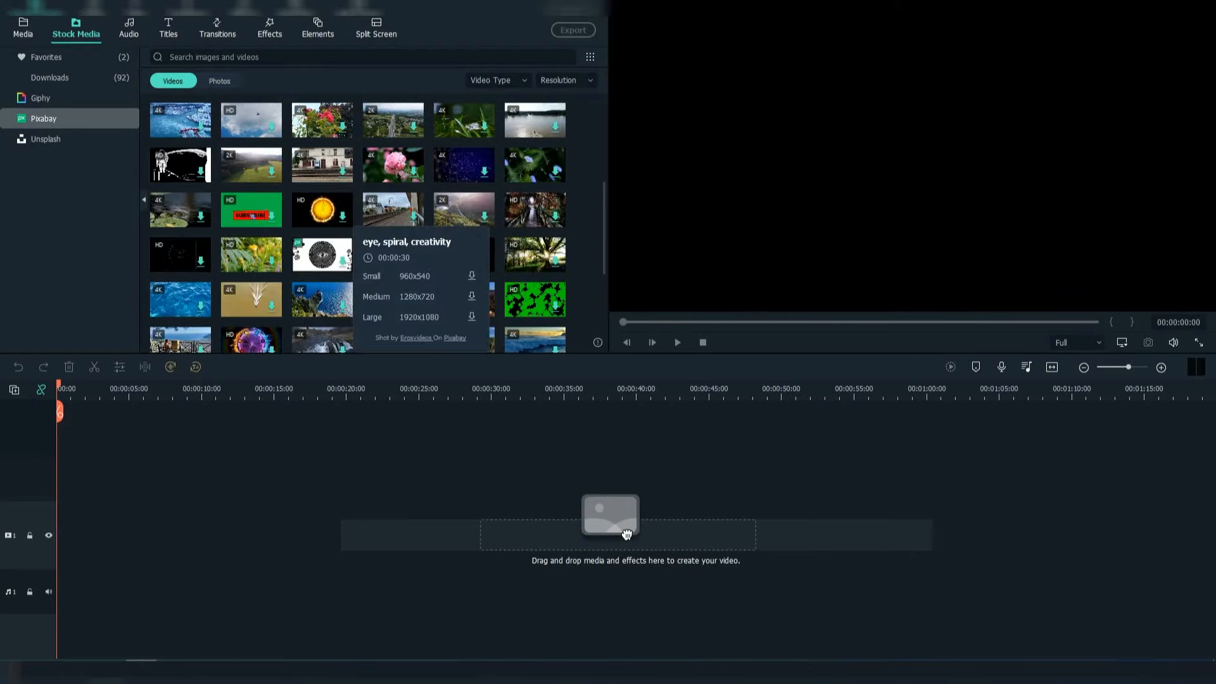
left_click_drag(323, 300, 91, 478)
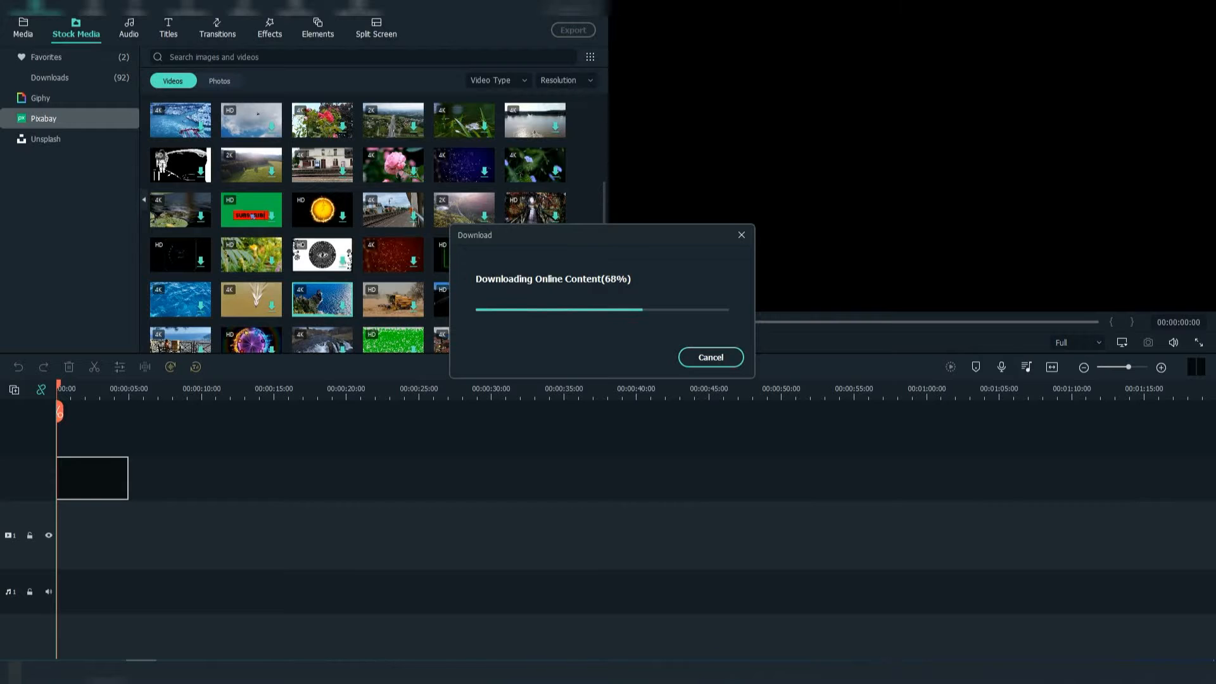
left_click(489, 353)
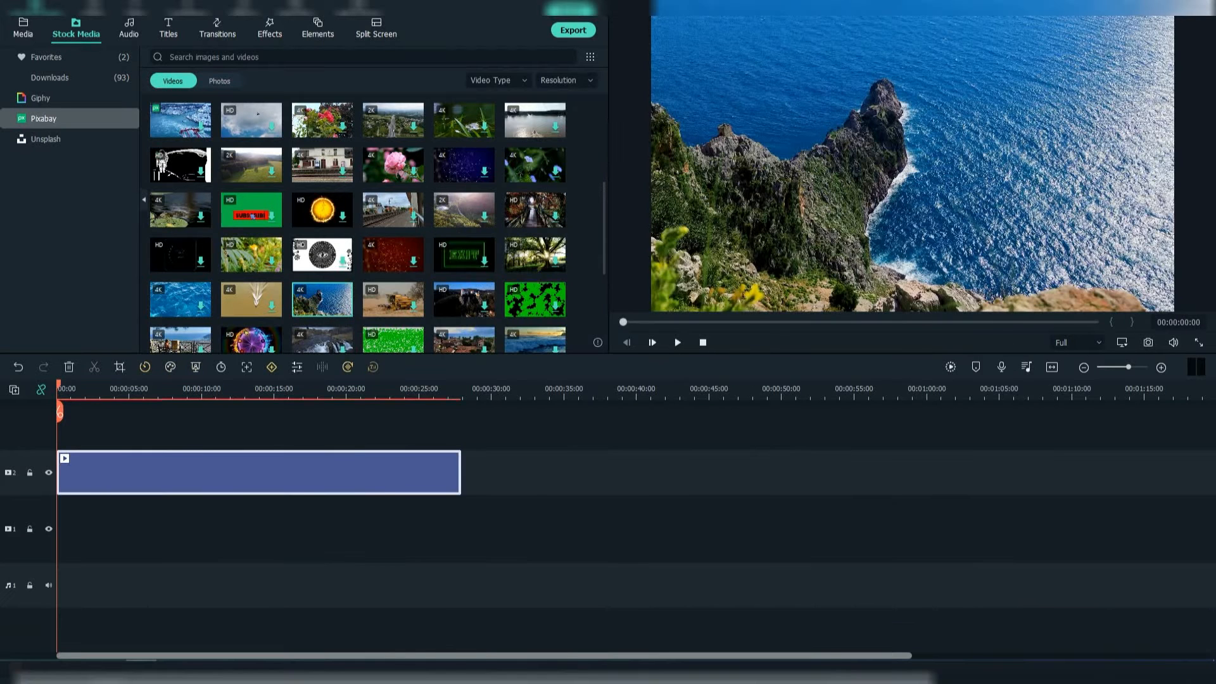
Add the icy lake video from Pixabay and place it on the first video track, starting at about 18 seconds.
left_click_drag(180, 121, 496, 473)
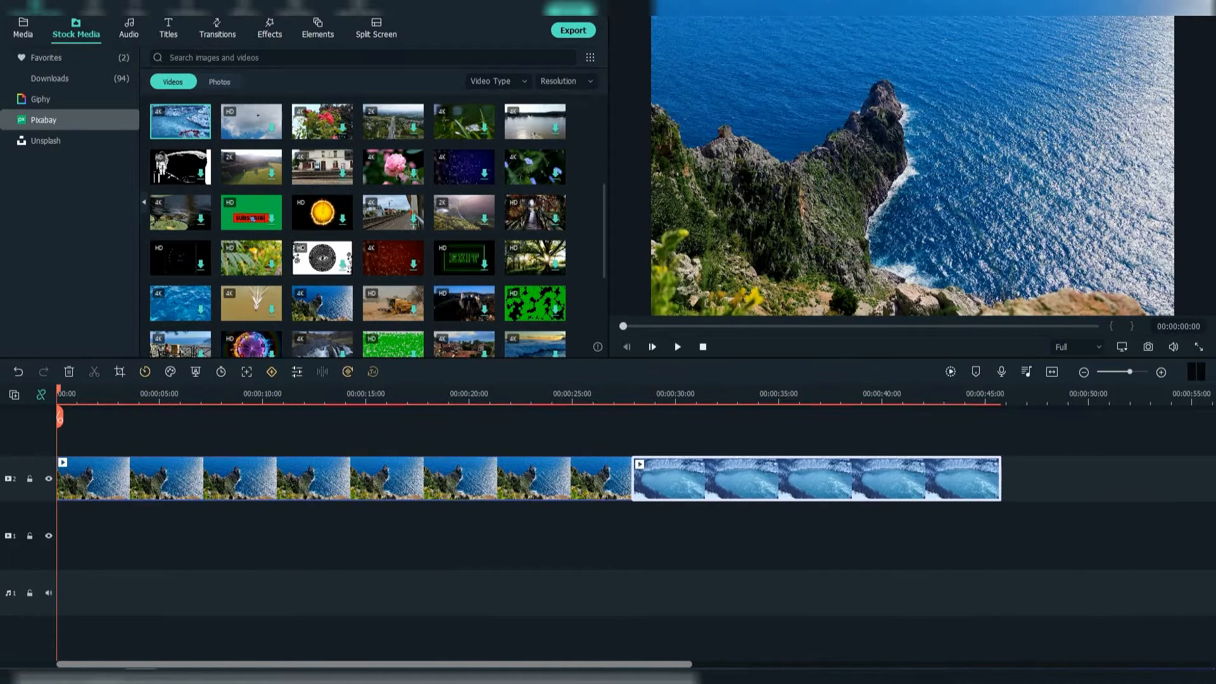
left_click(867, 476)
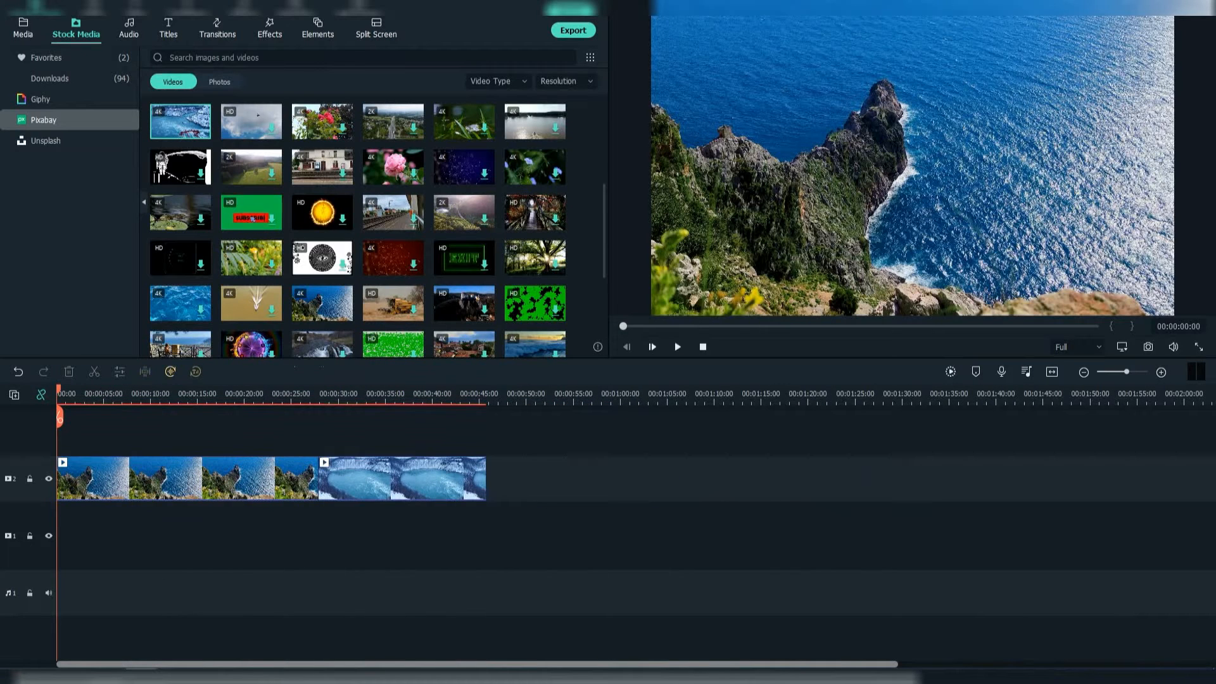
left_click_drag(401, 478, 313, 535)
left_click(481, 537)
left_click(294, 482)
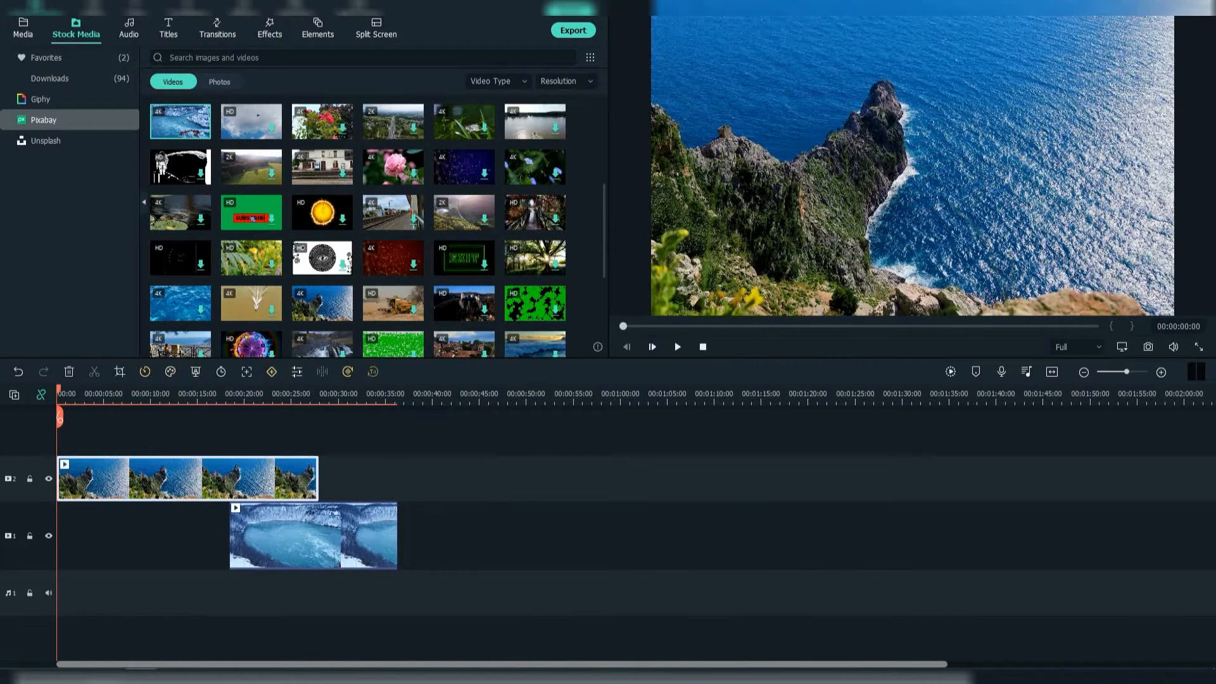
left_click(313, 536)
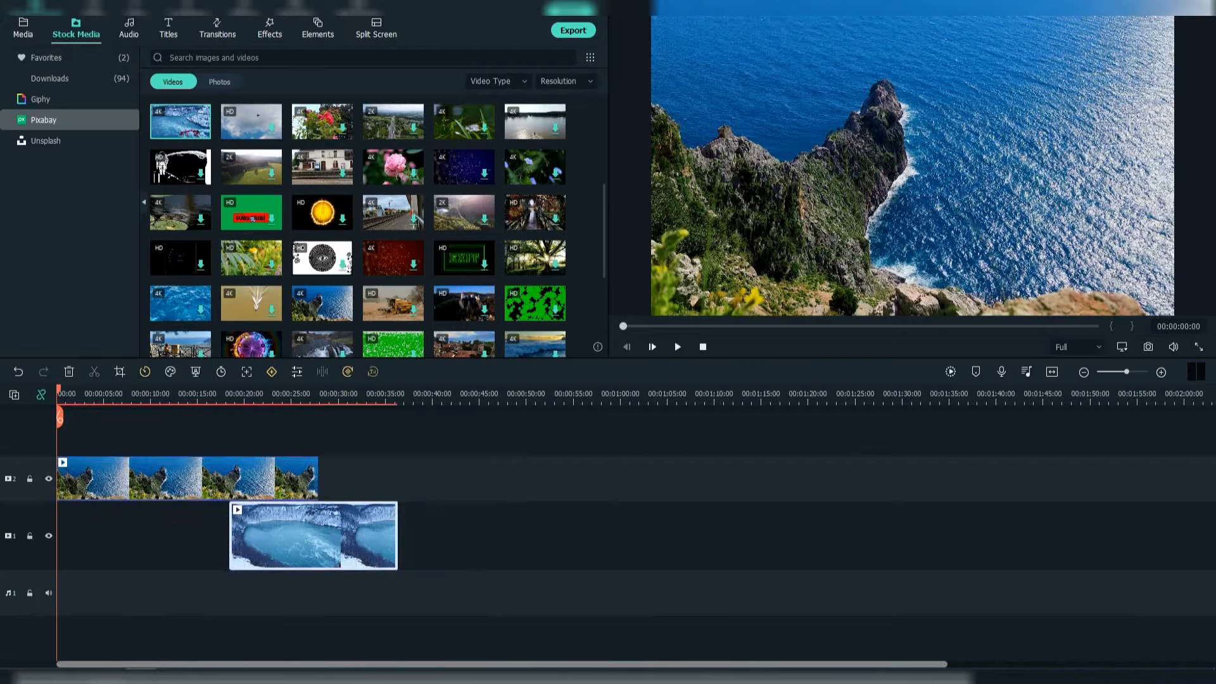
Add the recommended music track Inspiration to the start of the audio track.
left_click(128, 28)
left_click_drag(181, 96, 60, 593)
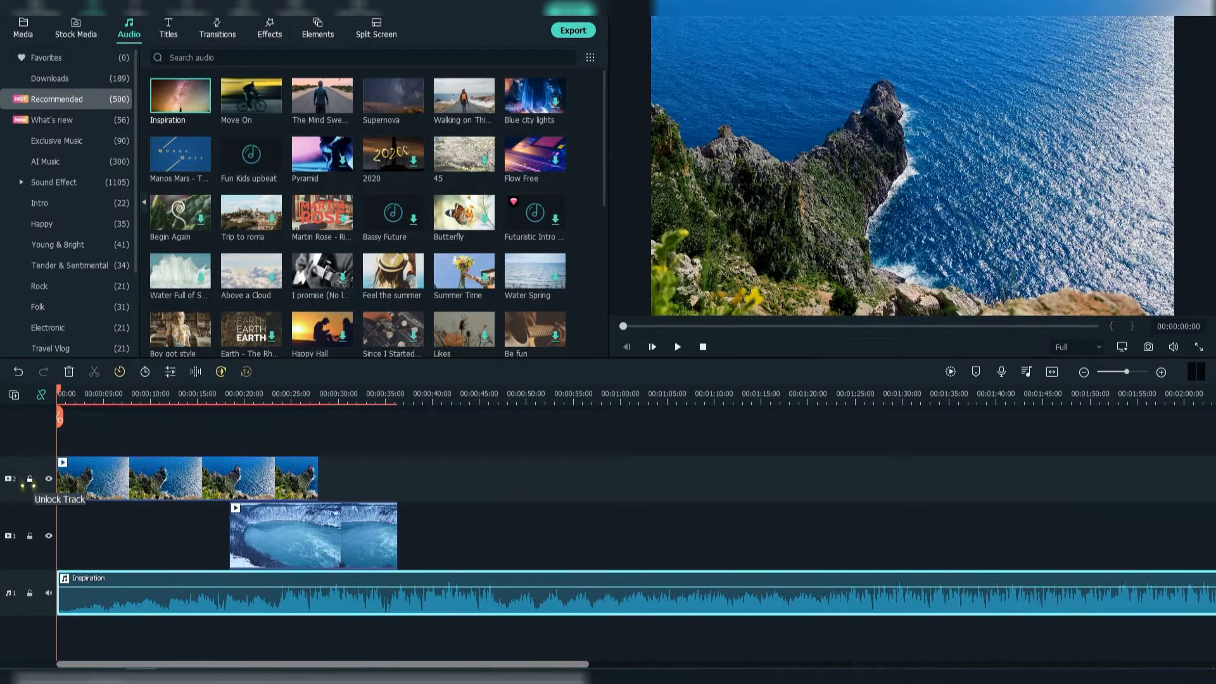
Lock the second video track, scrub the playhead to 00:00:02:16, and unlock the track again.
left_click(29, 478)
left_click_drag(59, 389, 82, 389)
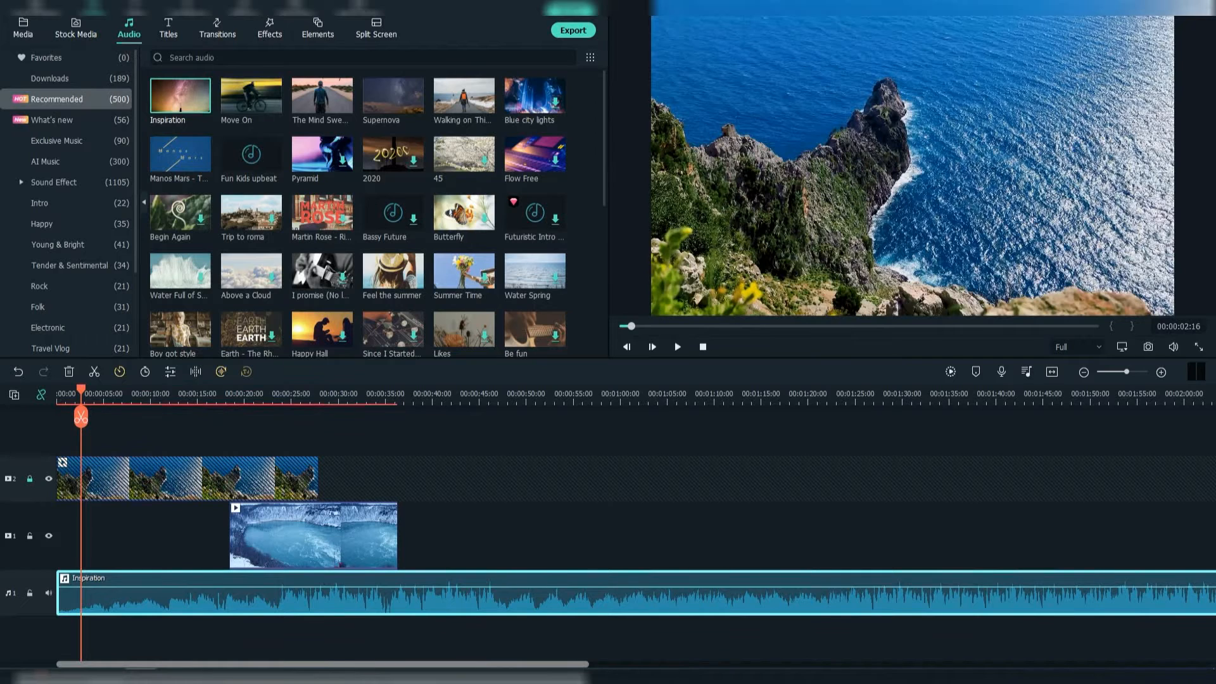
left_click(29, 479)
With the second video track temporarily hidden, shift the icy lake clip to start at about half a second.
left_click(48, 479)
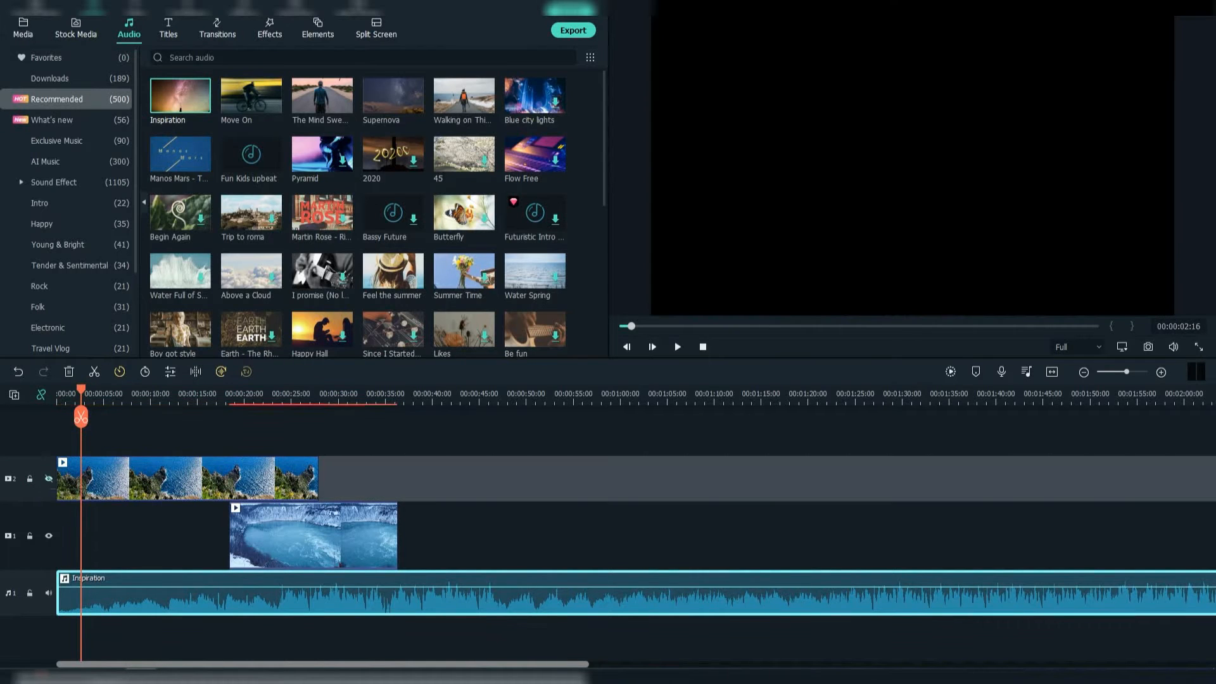
left_click_drag(278, 536, 111, 536)
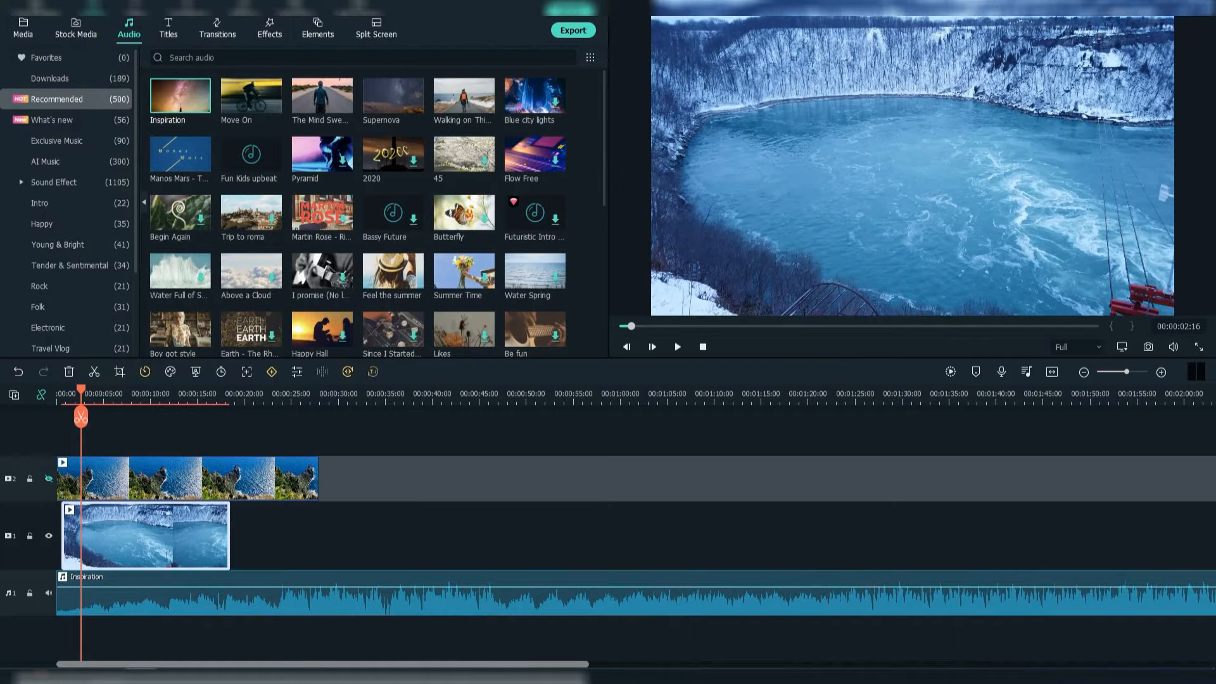
left_click(49, 479)
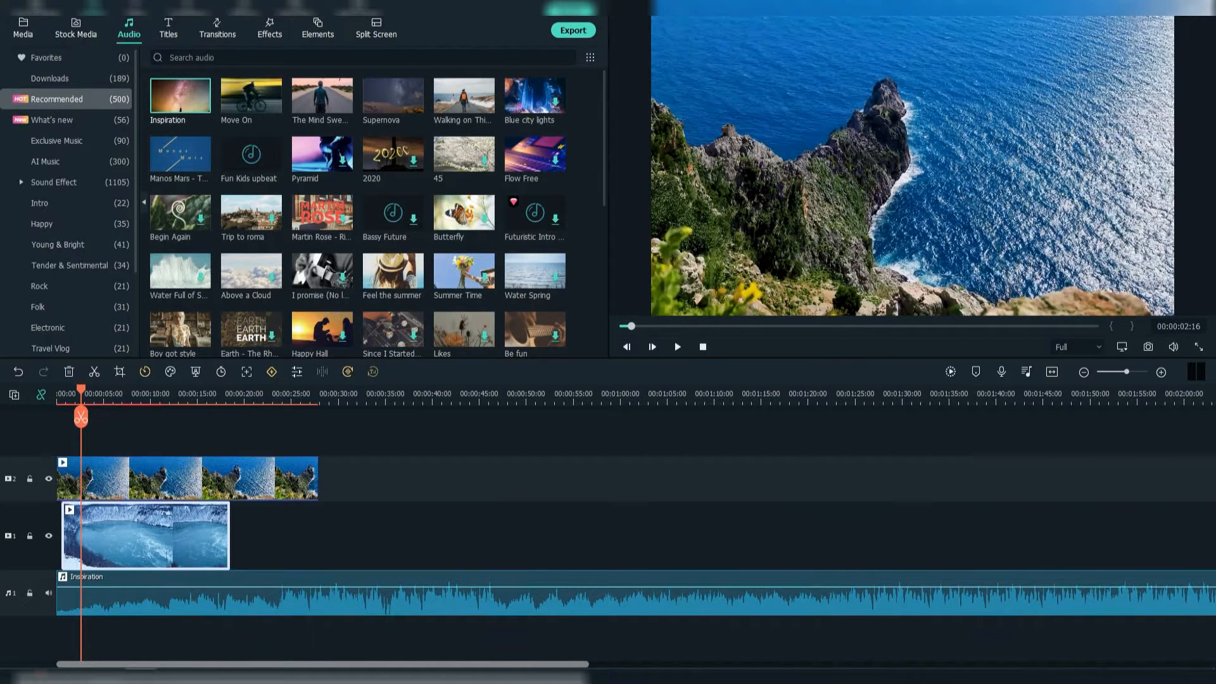
Return the playhead to the start and render the timeline preview.
key("Home")
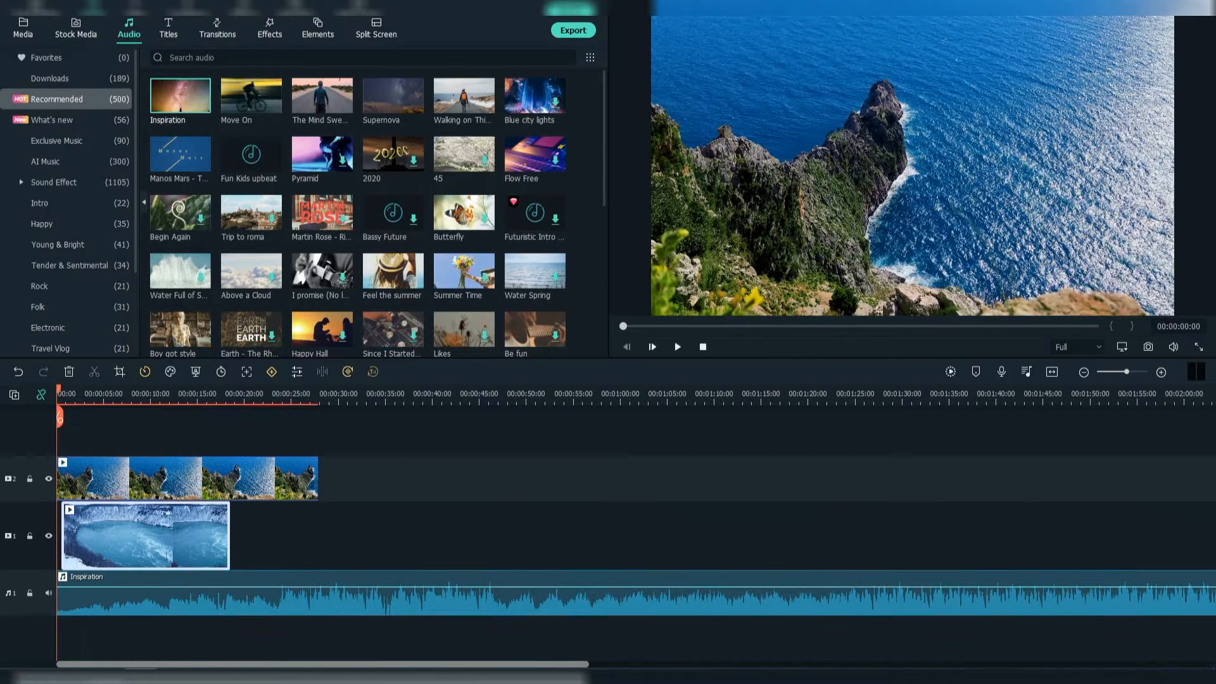
left_click(951, 372)
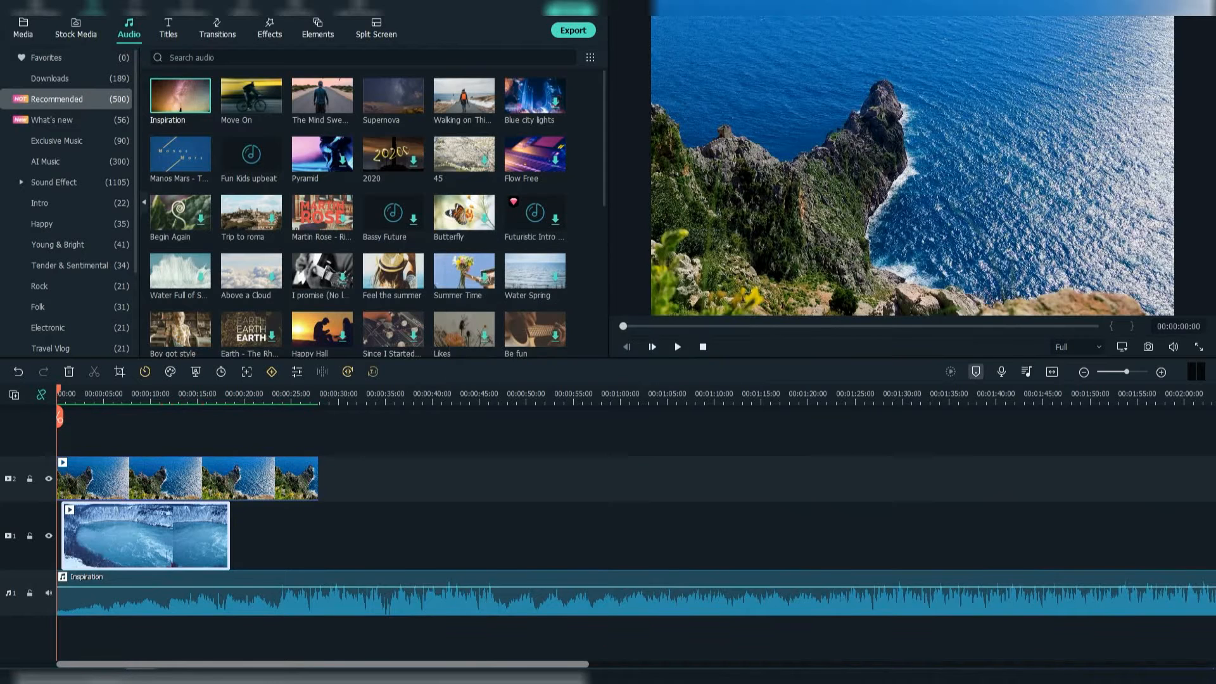
Place timeline markers at 00:00:04:10 and 00:00:10:21, and accept the second marker's default settings in the Marker Editor.
left_click(97, 394)
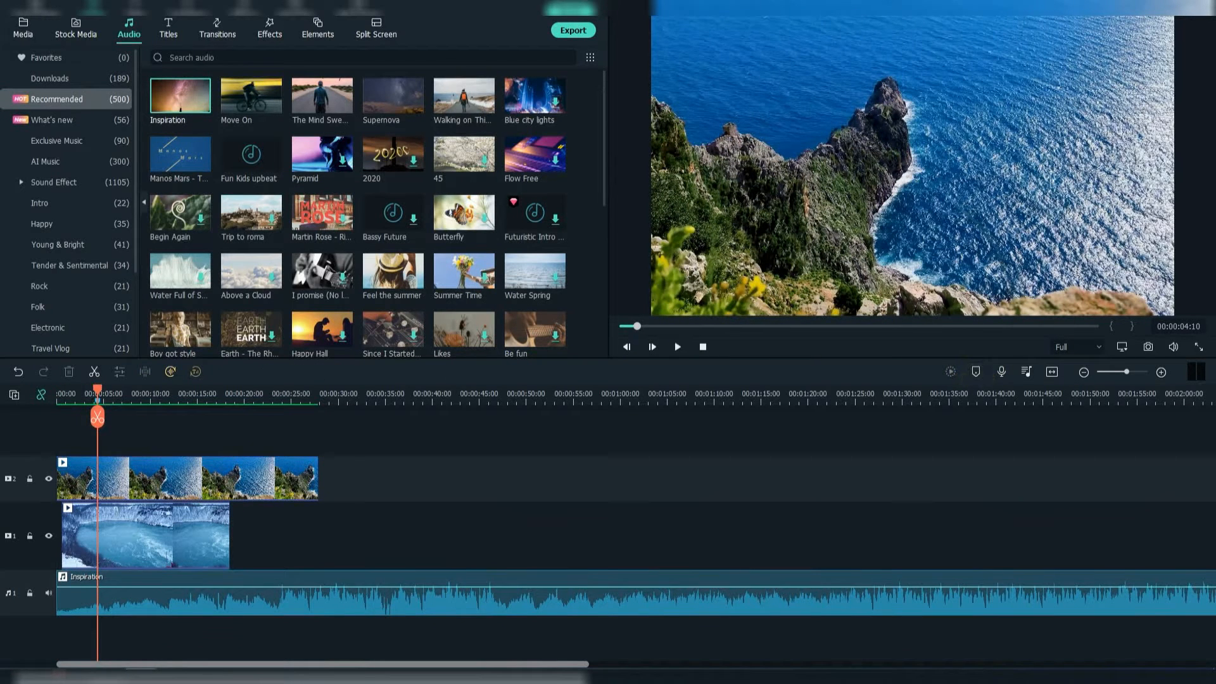
left_click(157, 394)
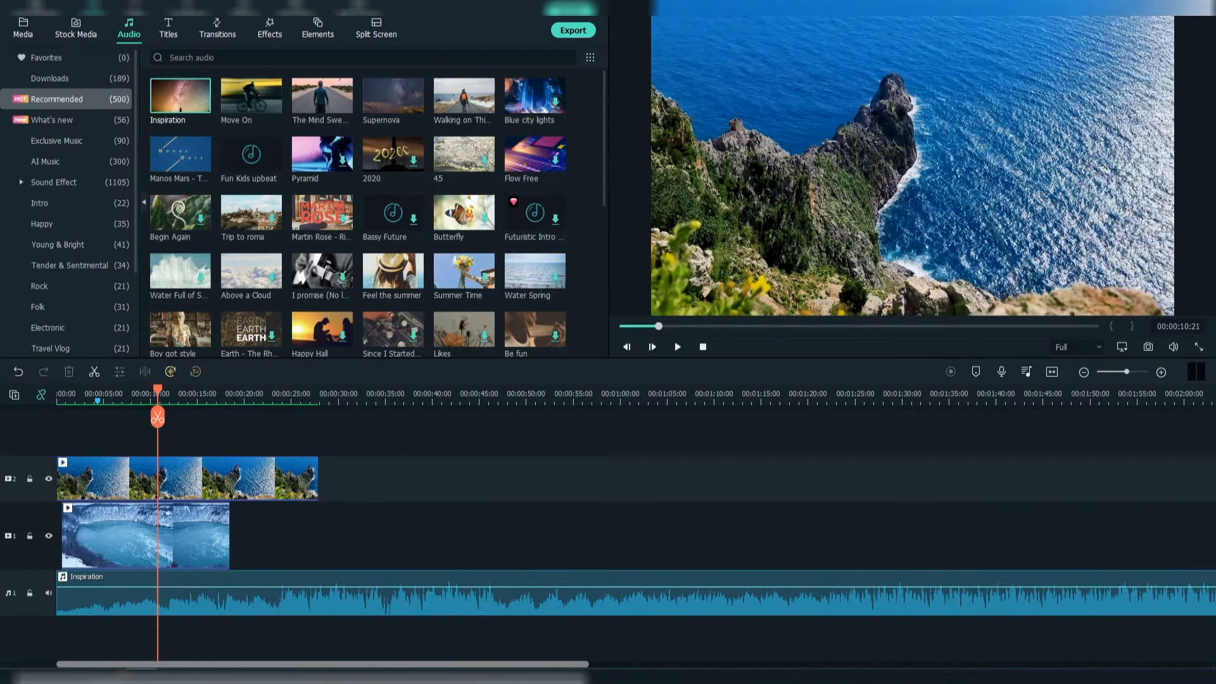
right_click(157, 401)
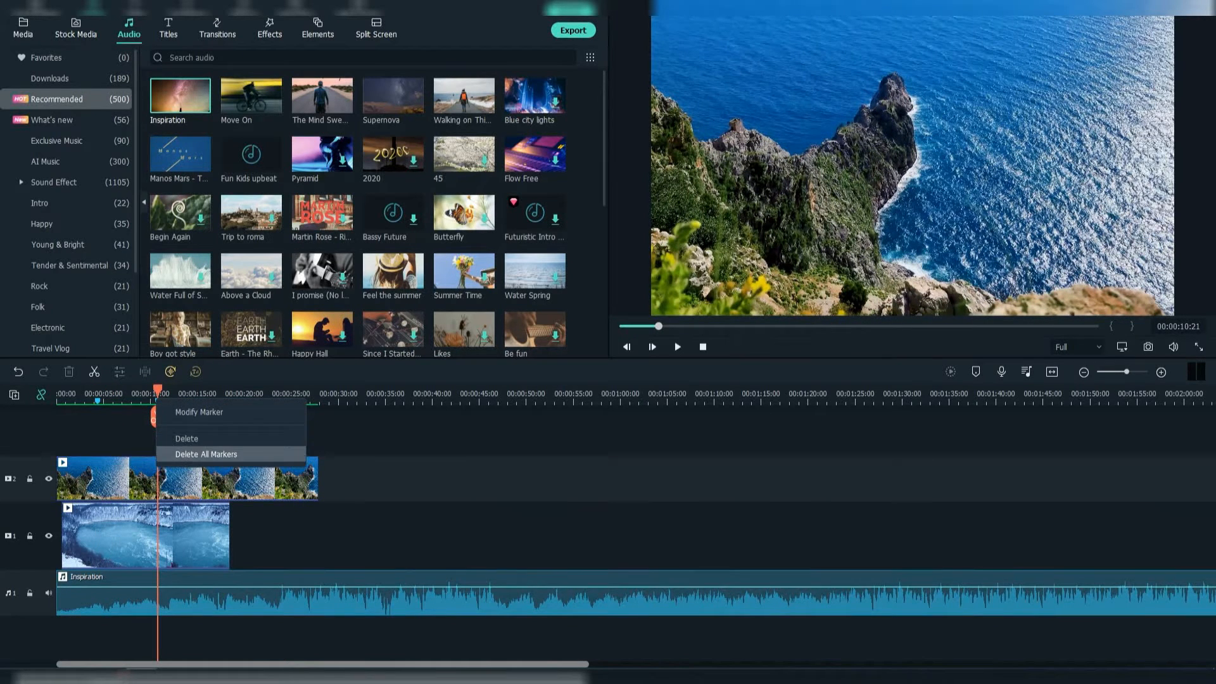
left_click(199, 413)
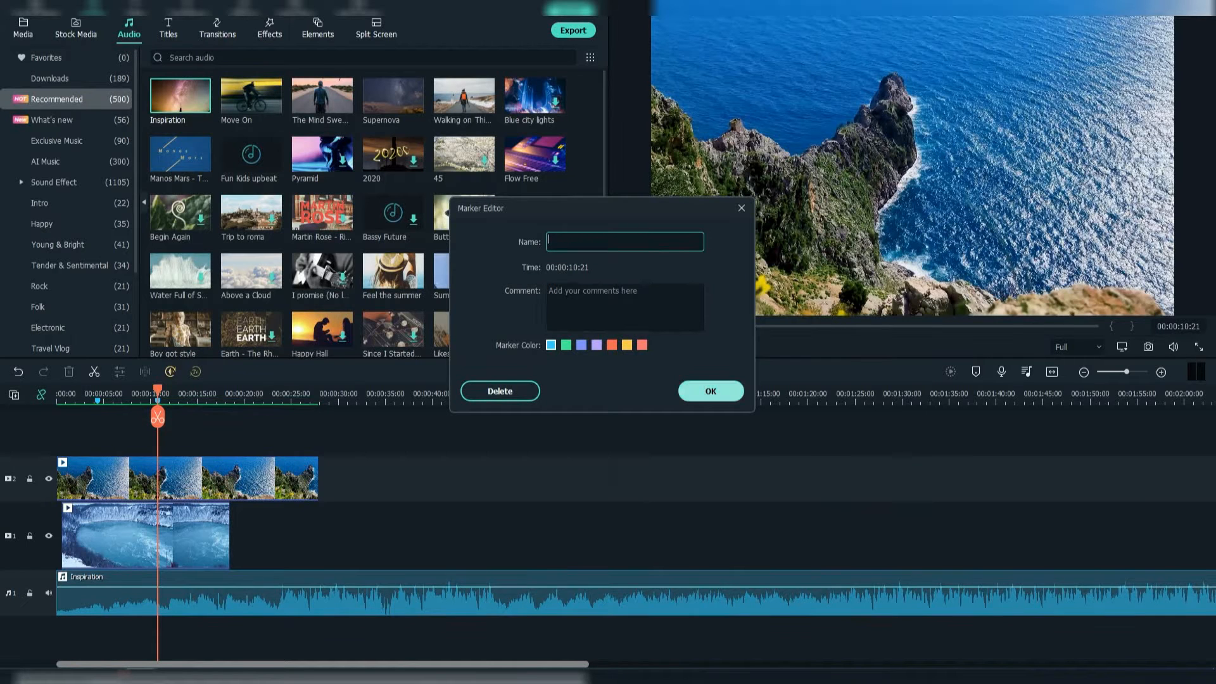
left_click(711, 391)
Split the clips on all tracks at 00:00:16:03, and undo the split.
left_click_drag(158, 389, 208, 389)
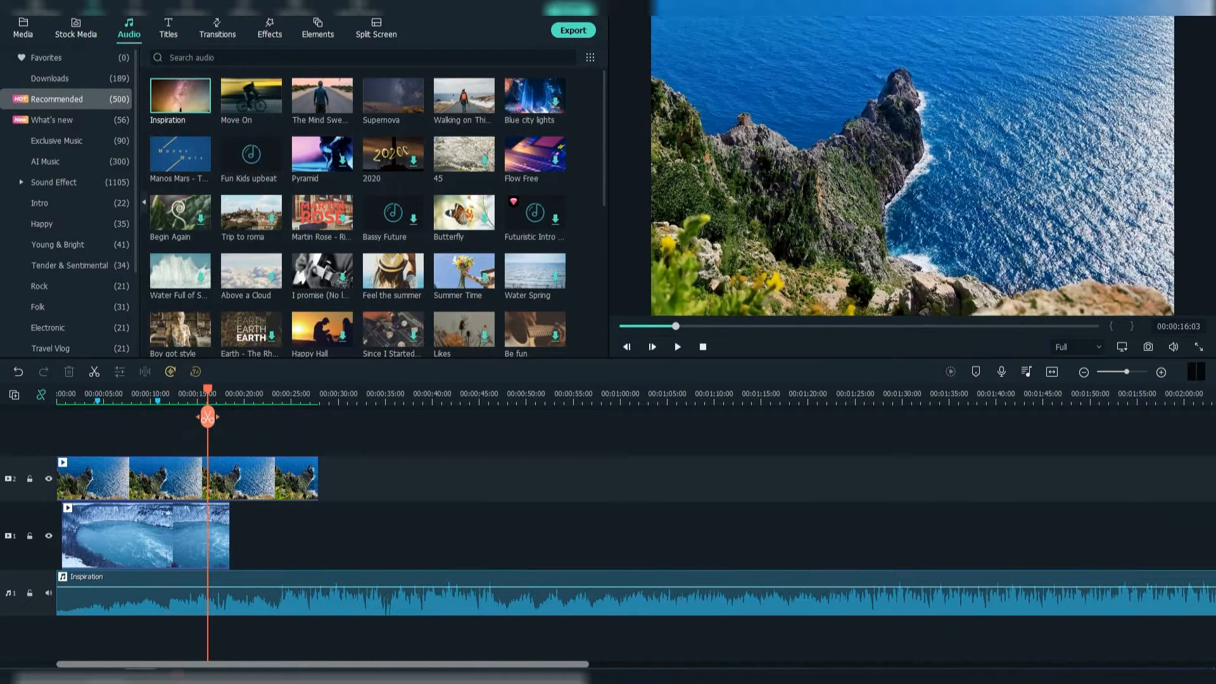
left_click(207, 417)
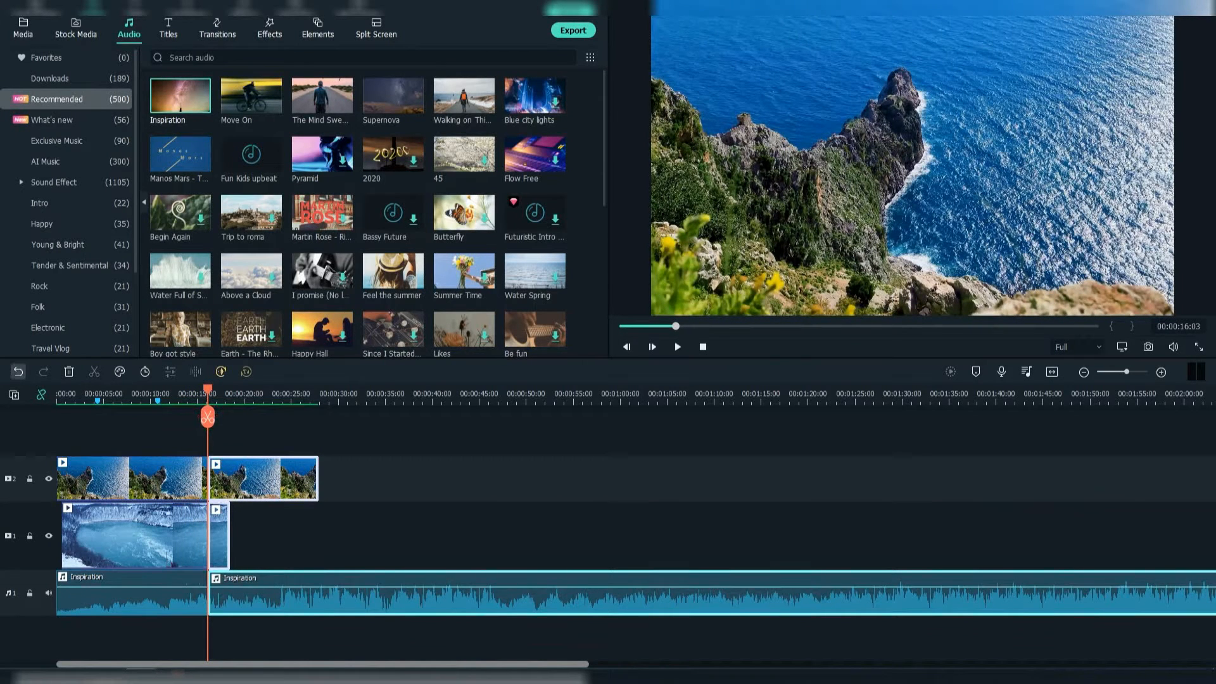
left_click(17, 372)
Split only the sea cliff clip at 00:00:16:03, and undo that split.
left_click(203, 479)
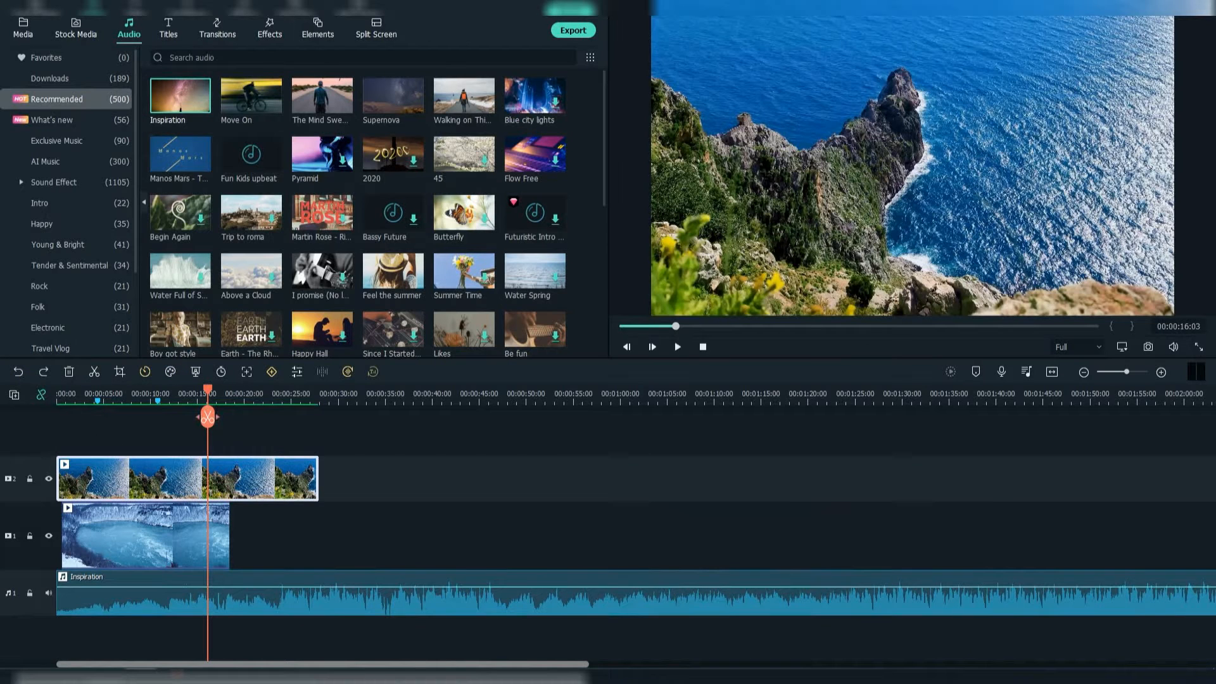
left_click(208, 417)
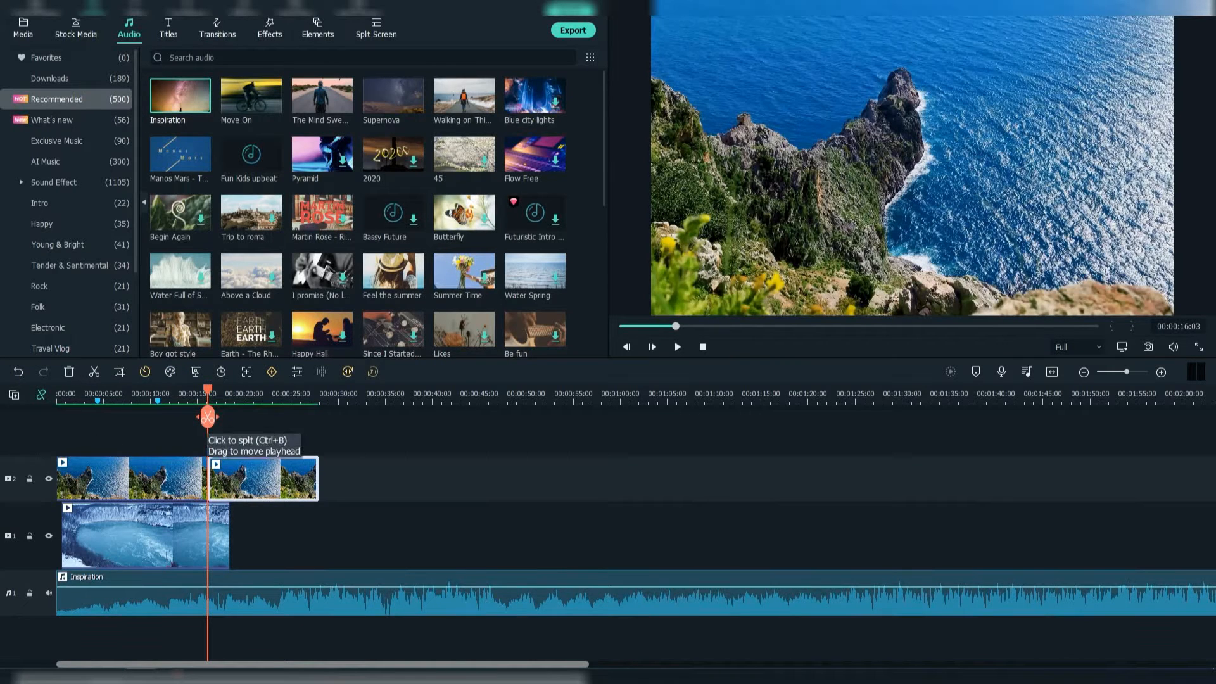
left_click(17, 371)
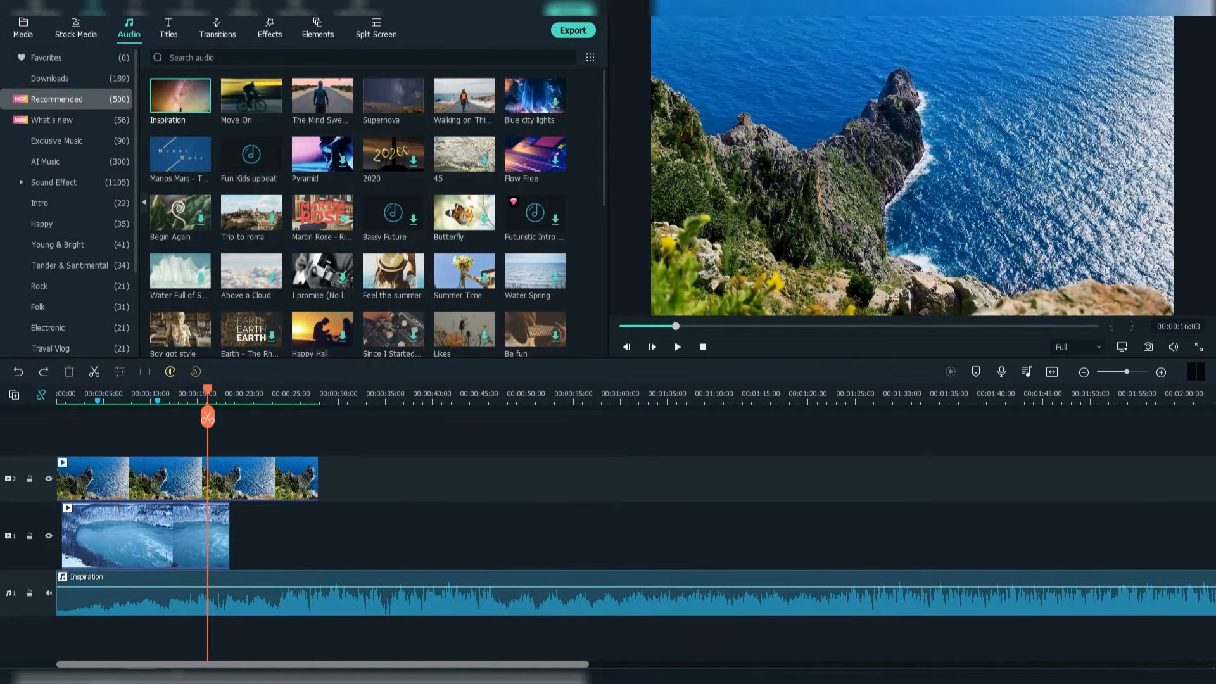
Move the playhead to 00:00:19:14 and speed up the sea cliff clip to 1.76x by pulling in its end.
left_click_drag(207, 417, 240, 417)
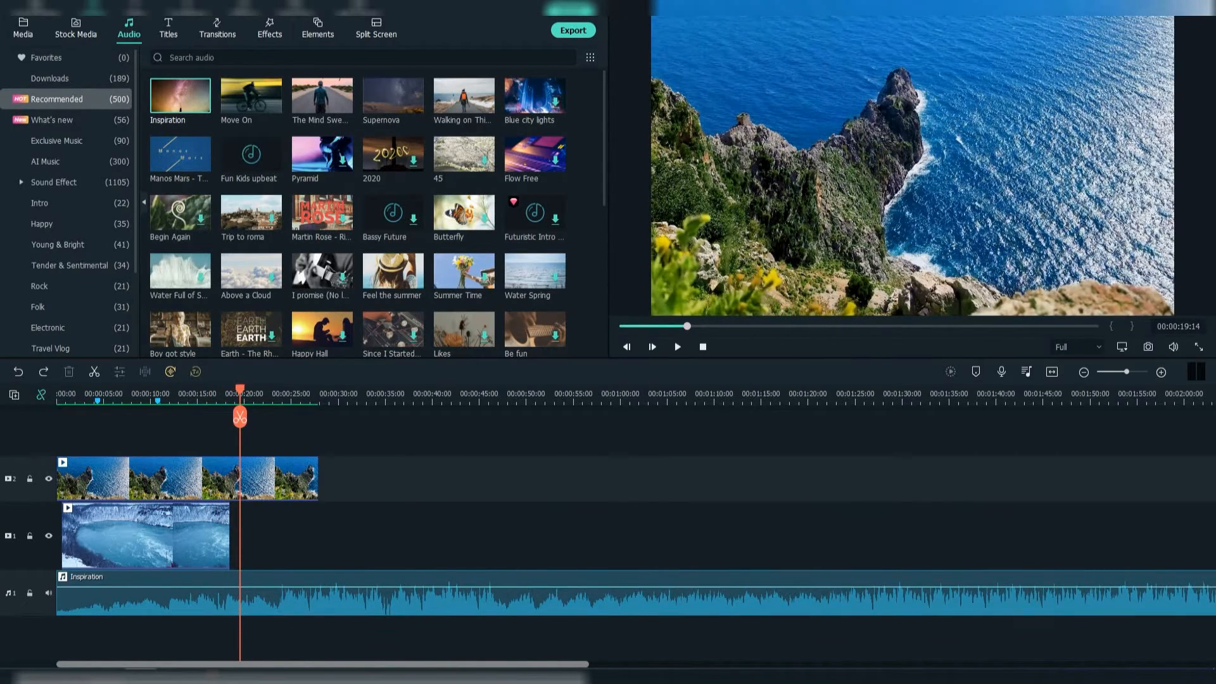
left_click(215, 479)
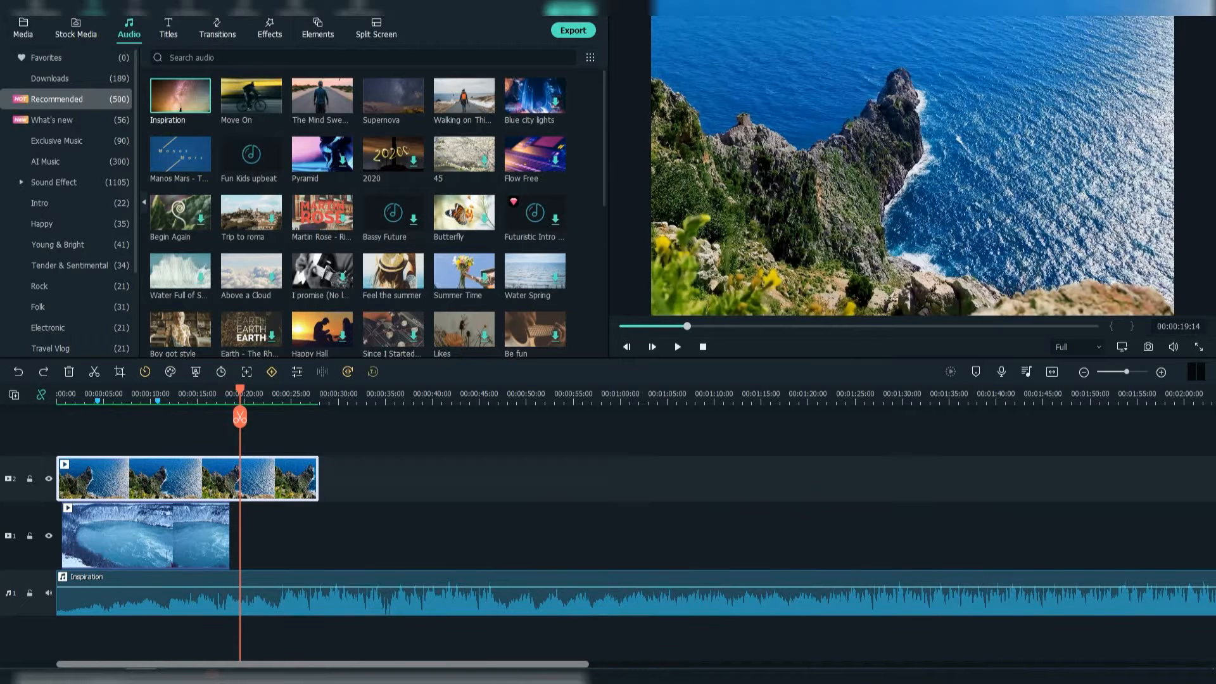
left_click_drag(318, 479, 206, 478)
Open Crop and Zoom for the winter lake clip and reduce the 16:9 crop frame to about 2119 x 1192.
right_click(200, 520)
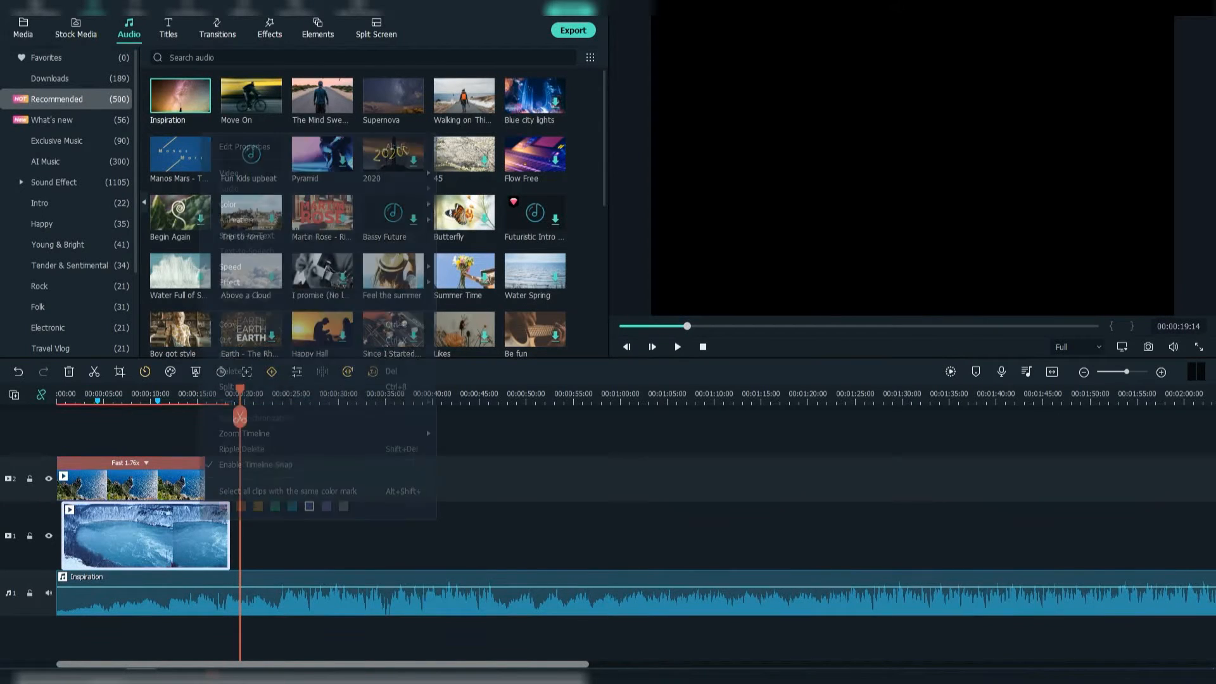
mouse_move(253, 173)
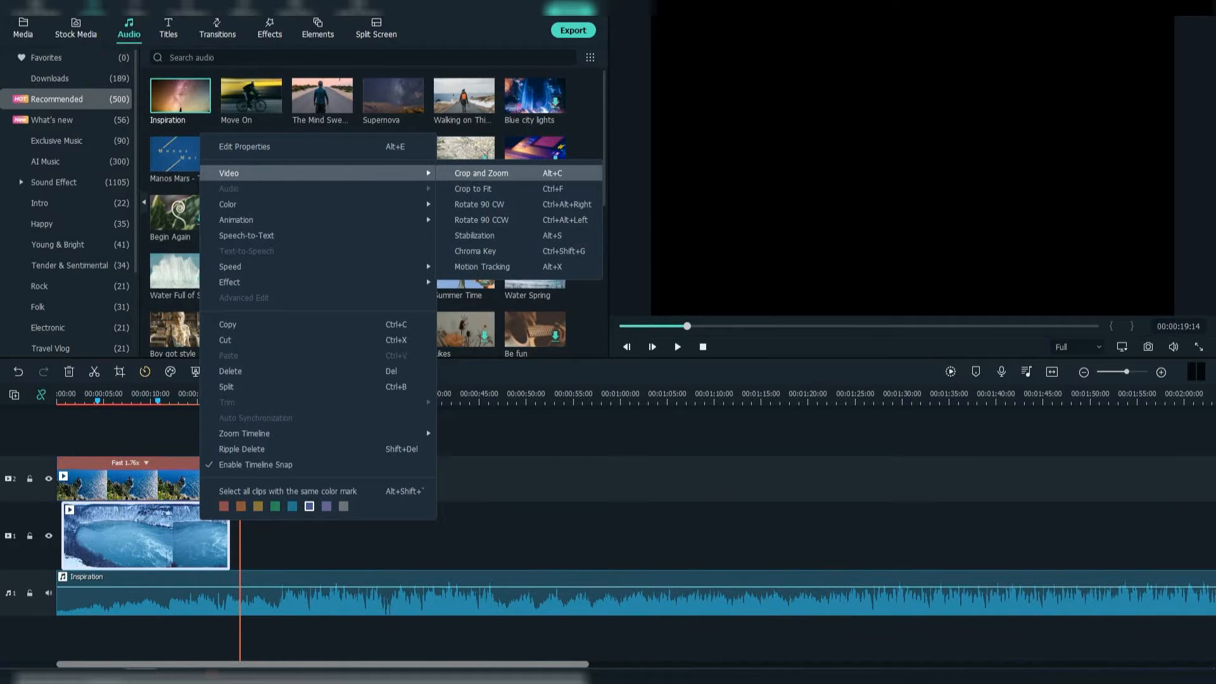
left_click(481, 173)
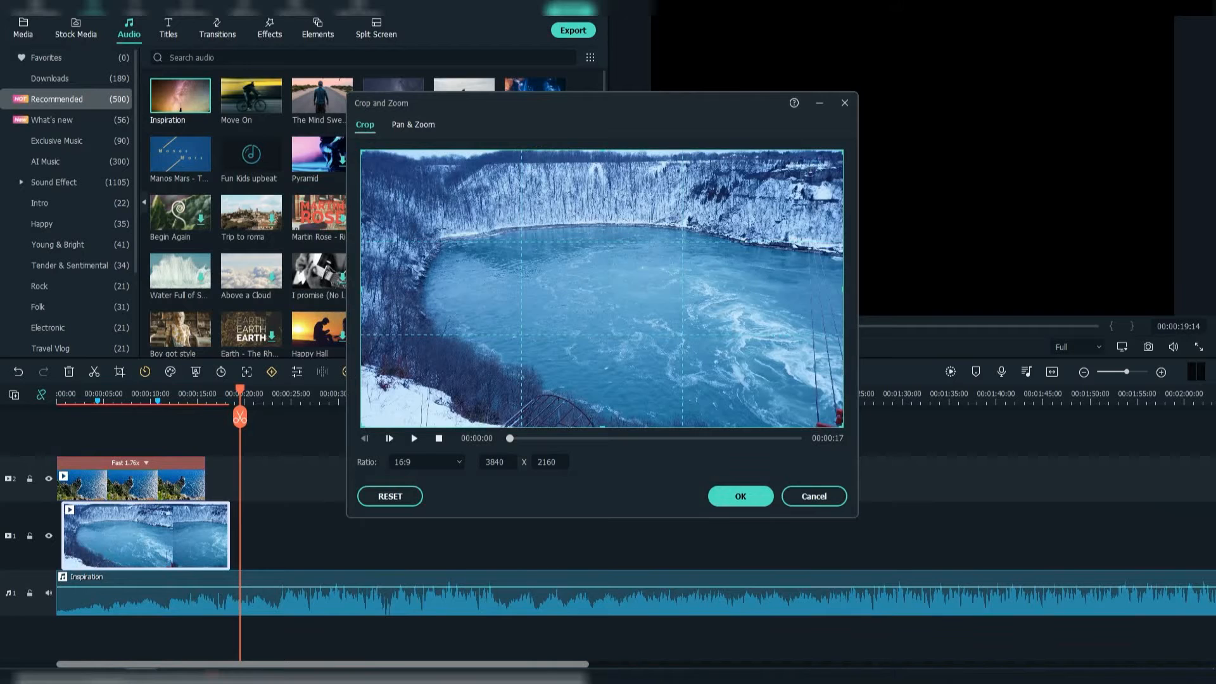
left_click_drag(844, 427, 627, 302)
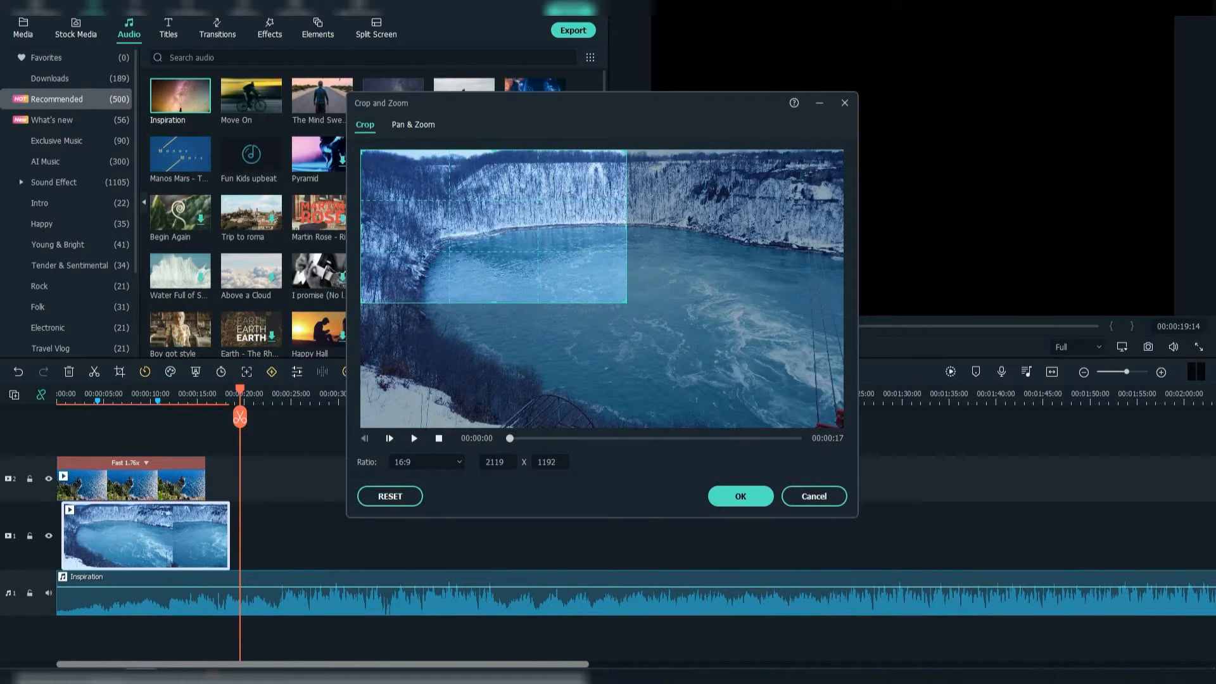
Change the crop ratio to Custom, resize the frame to about 2391 x 1596 and place it in the image's upper-left corner.
left_click(428, 461)
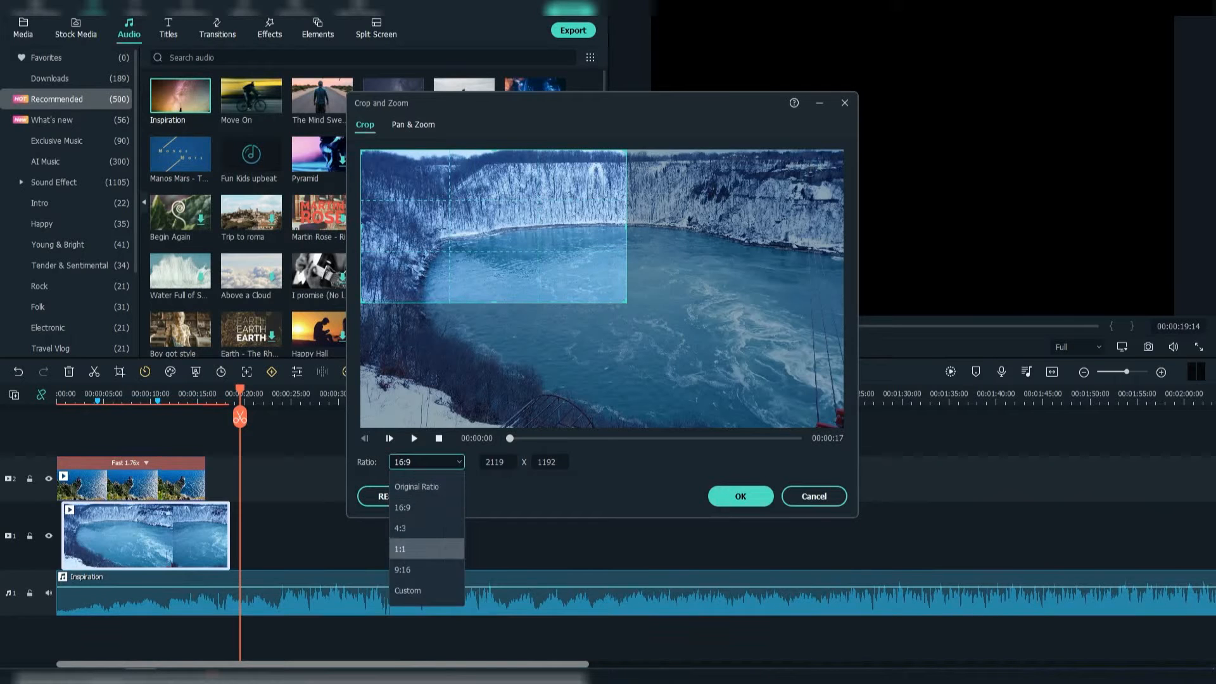
left_click(411, 591)
left_click_drag(495, 226, 563, 270)
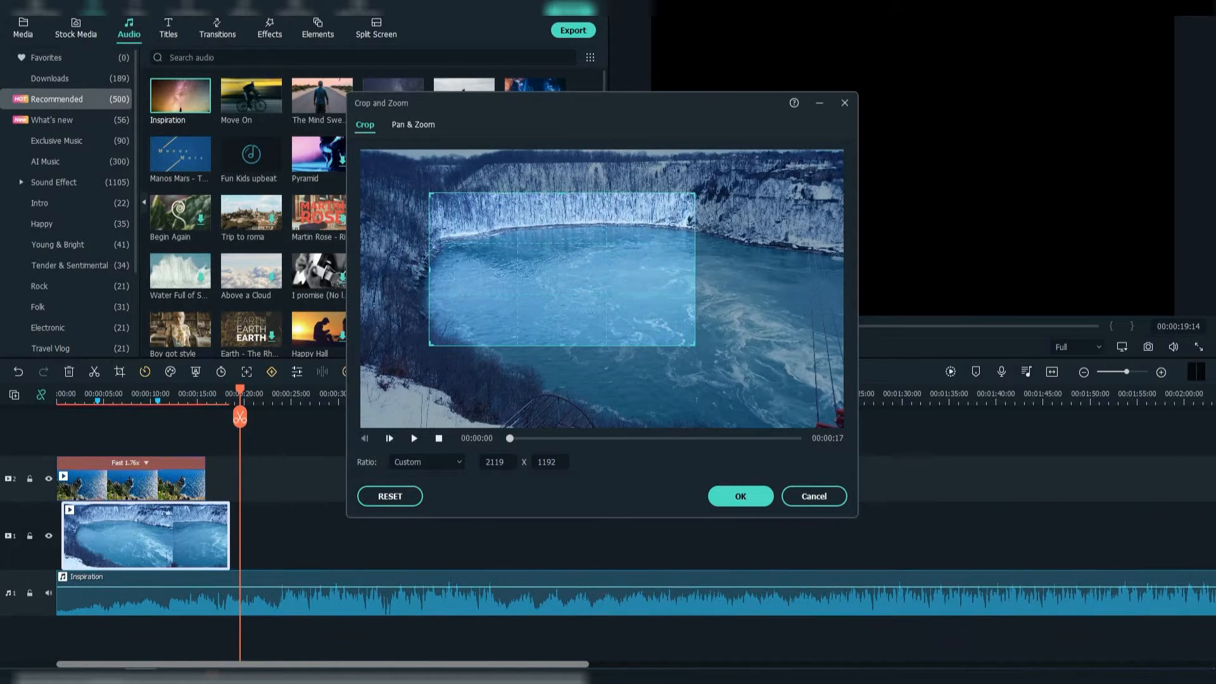
left_click_drag(695, 345, 729, 374)
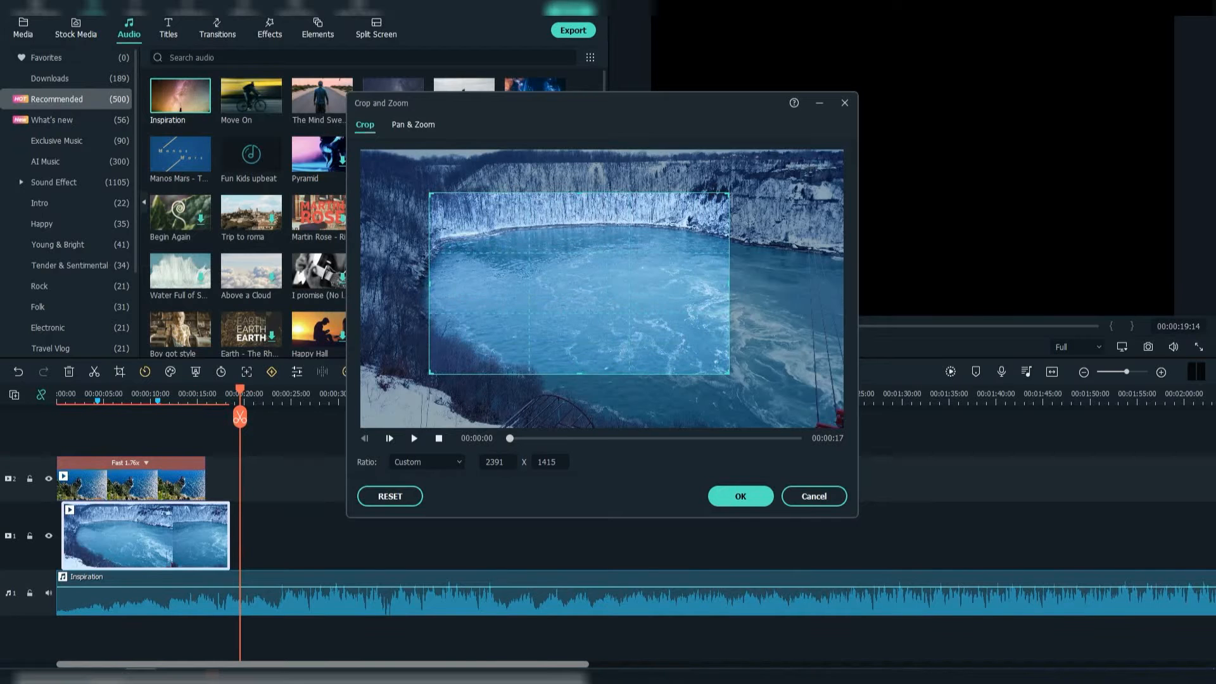
left_click_drag(580, 374, 579, 398)
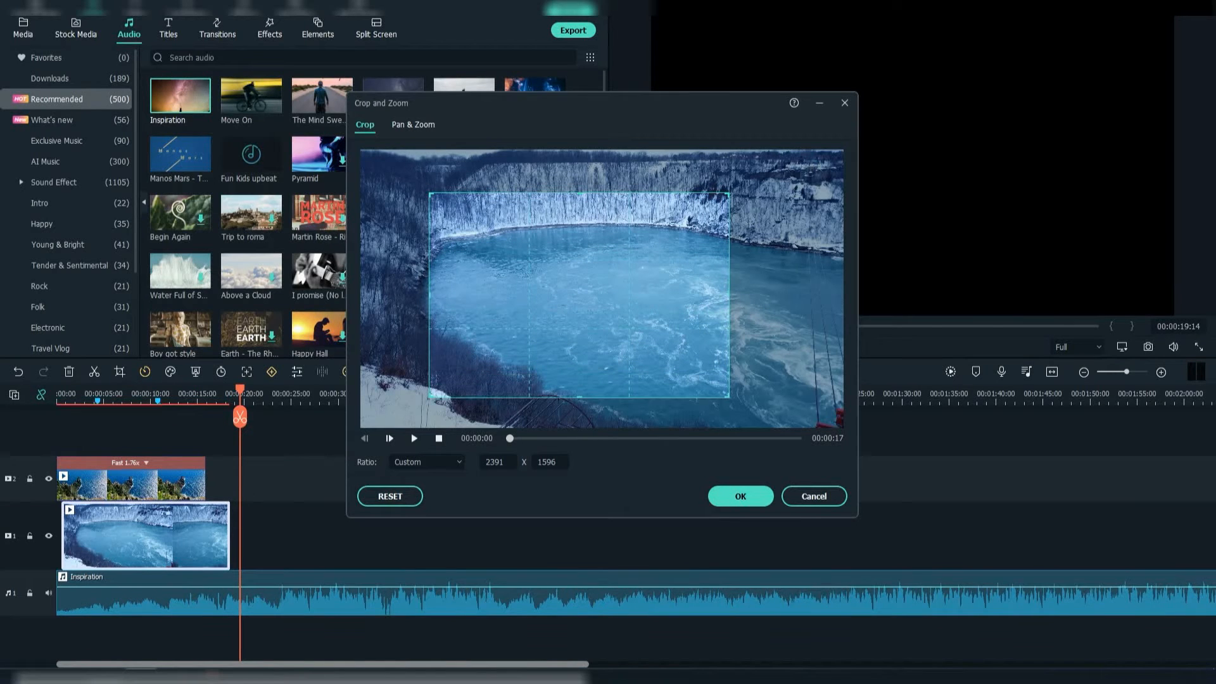
left_click_drag(580, 296, 510, 252)
Set up Pan & Zoom for the winter lake clip, swap its start and end frames and apply the result.
left_click(413, 125)
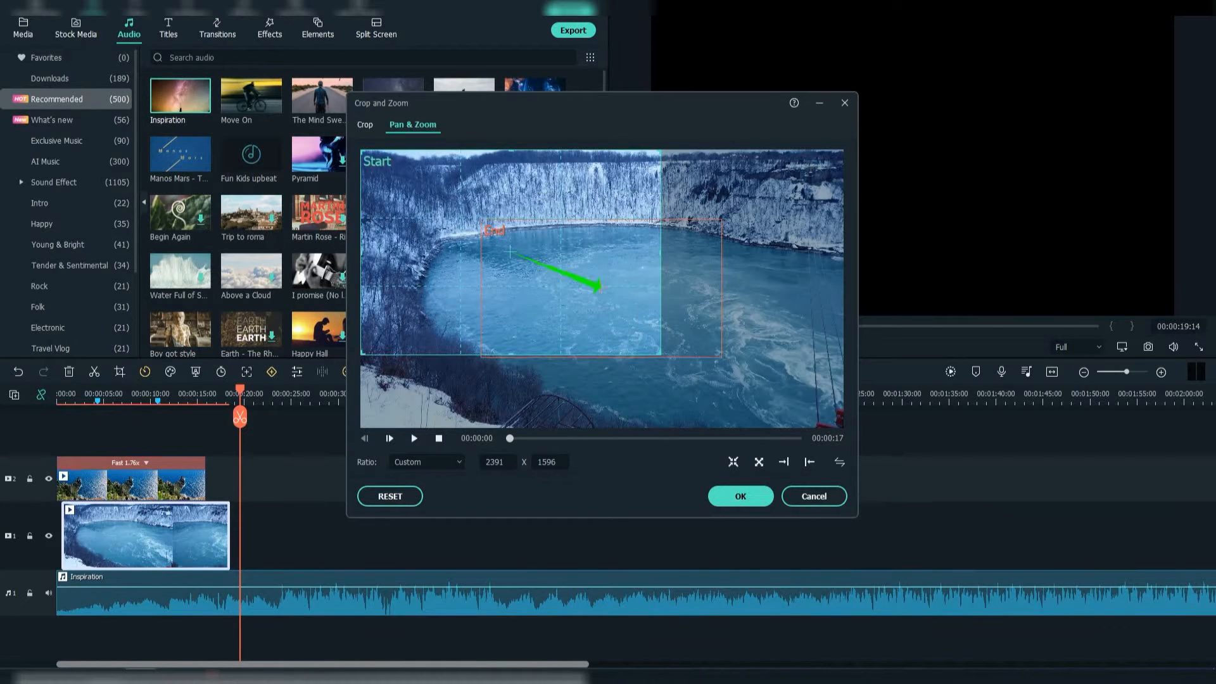
left_click(510, 253)
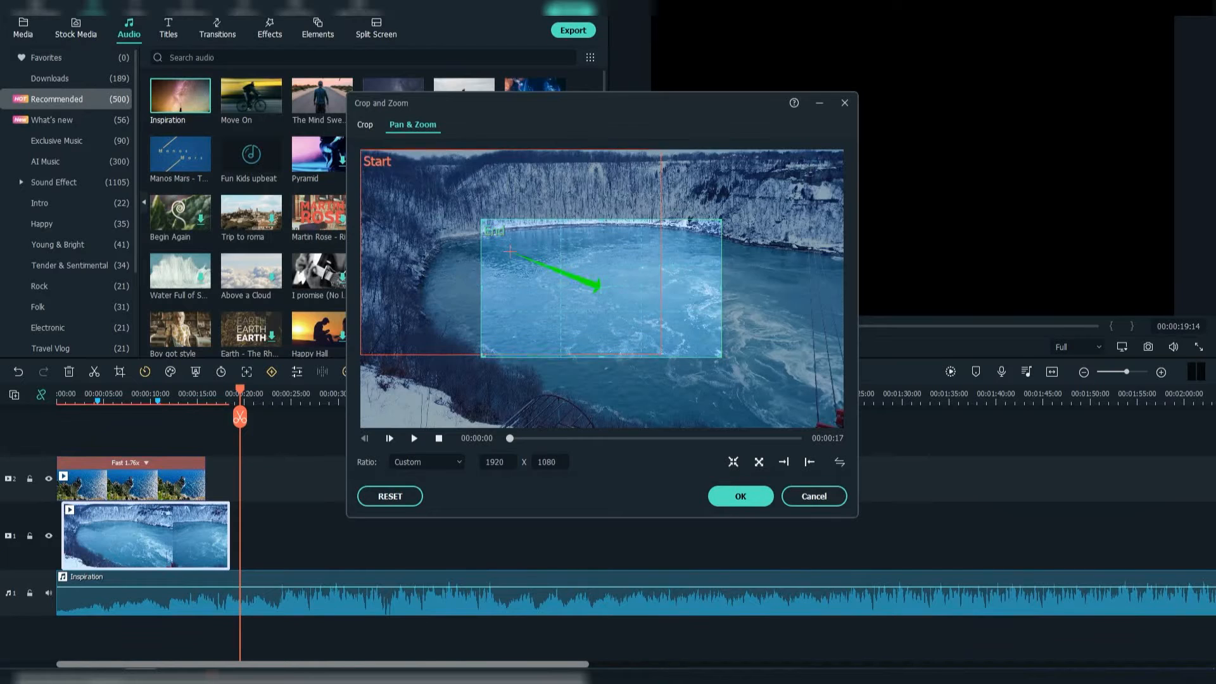
left_click(430, 196)
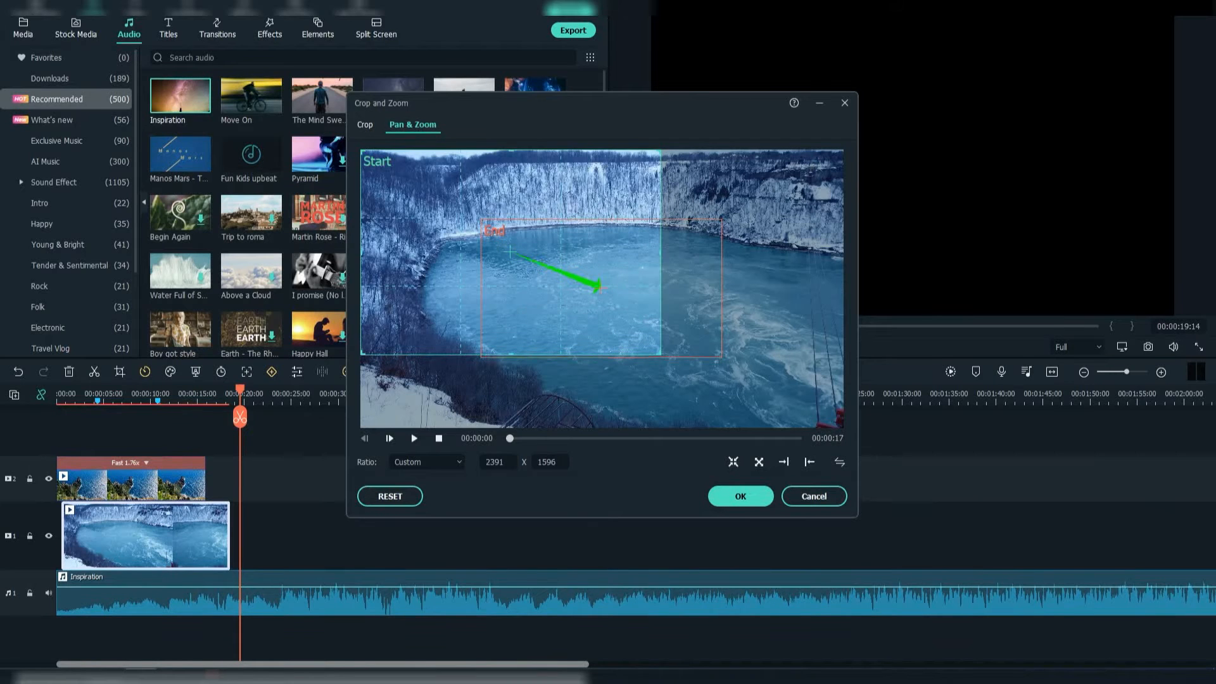
left_click(601, 288)
left_click(839, 461)
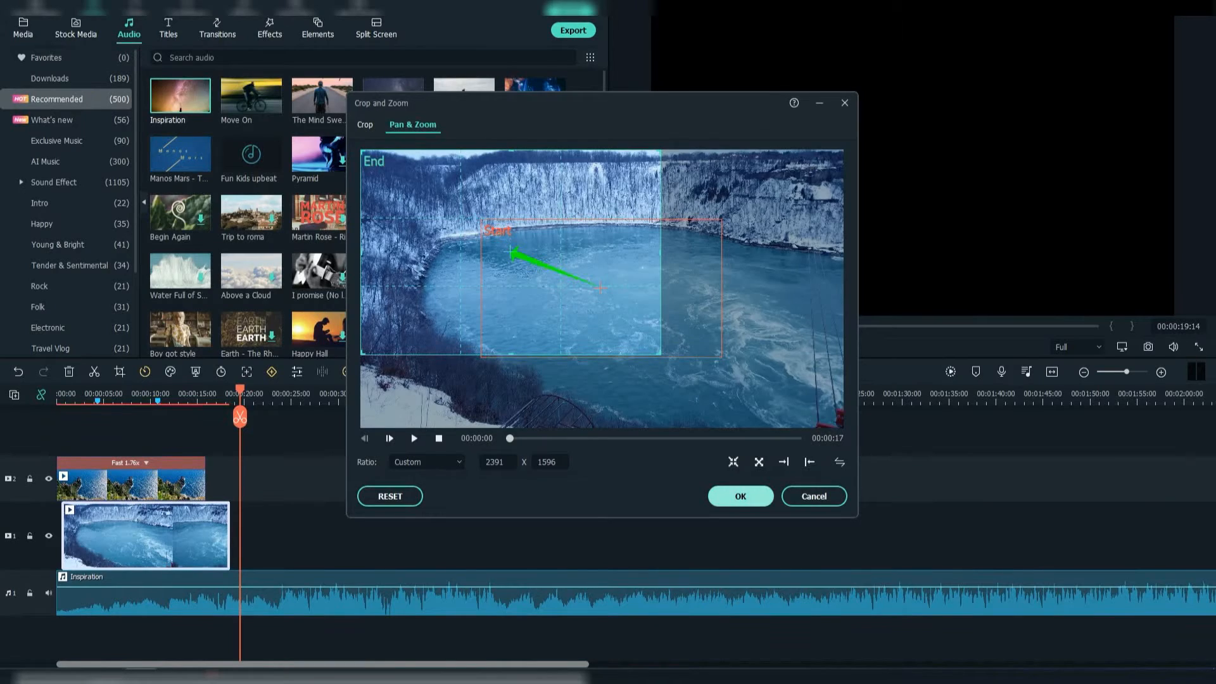
left_click(741, 496)
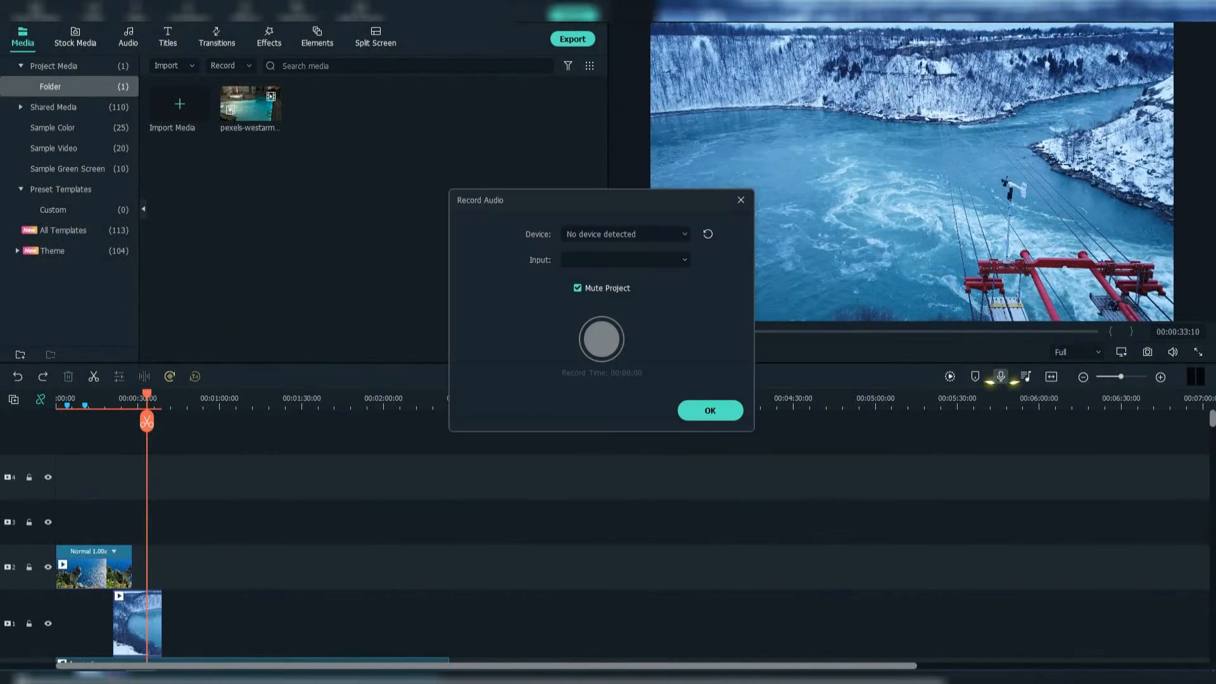
Look at the audio recording settings and the Audio Mixer, closing each dialog.
left_click(1001, 376)
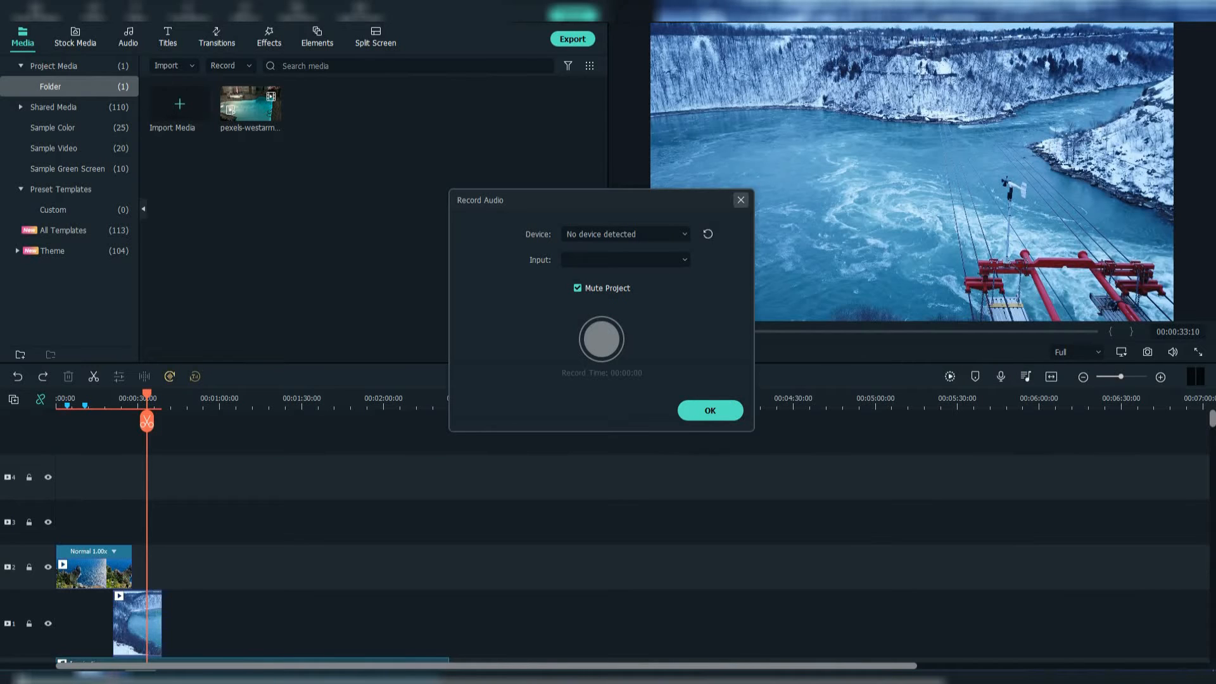
left_click(741, 200)
left_click(1026, 377)
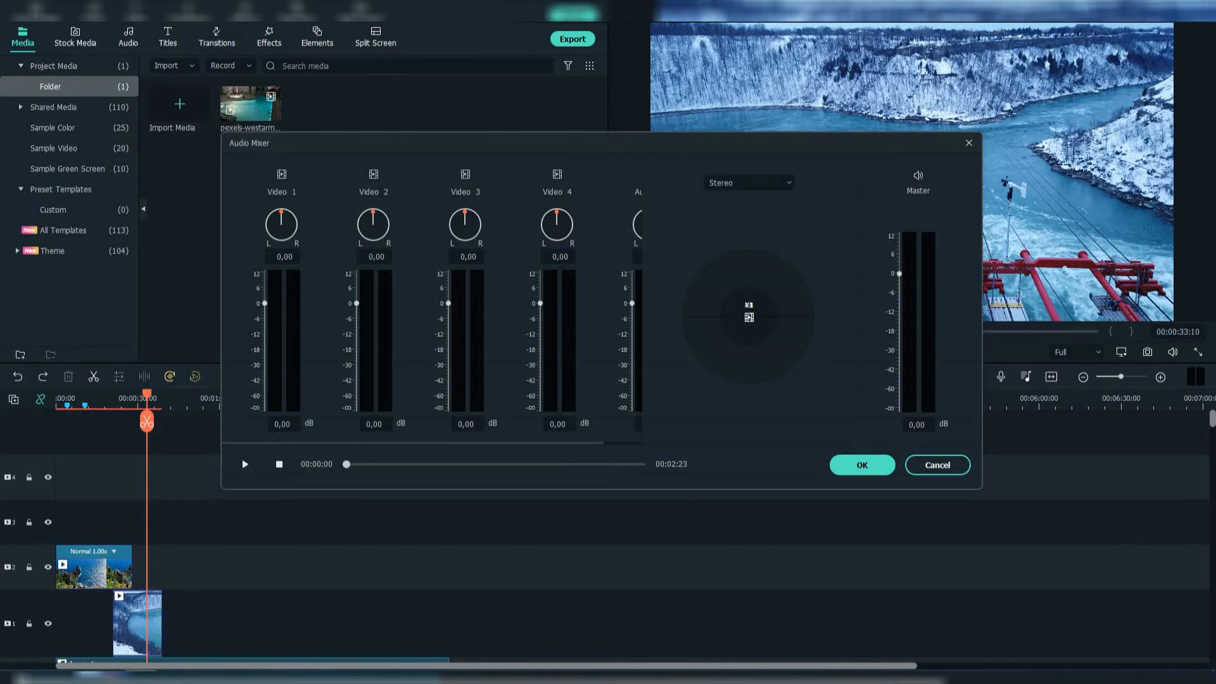
left_click(862, 465)
Zoom the timeline to fit the project and return the playhead to the start.
left_click(1052, 377)
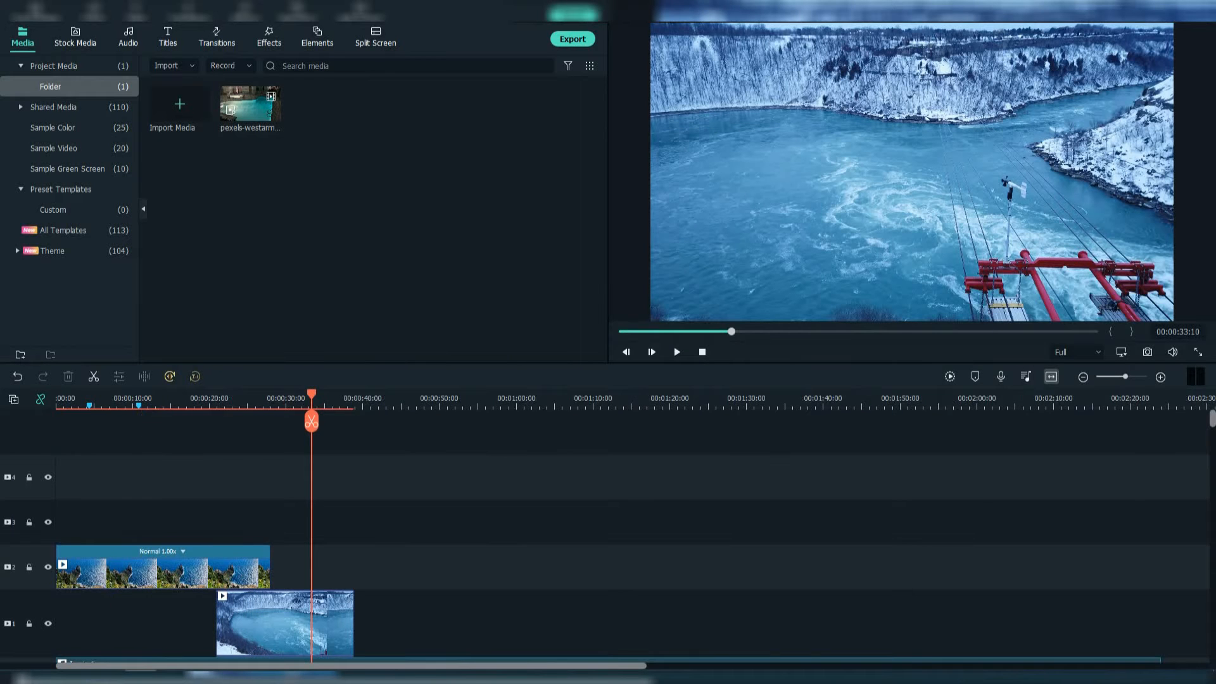
left_click_drag(312, 394, 56, 395)
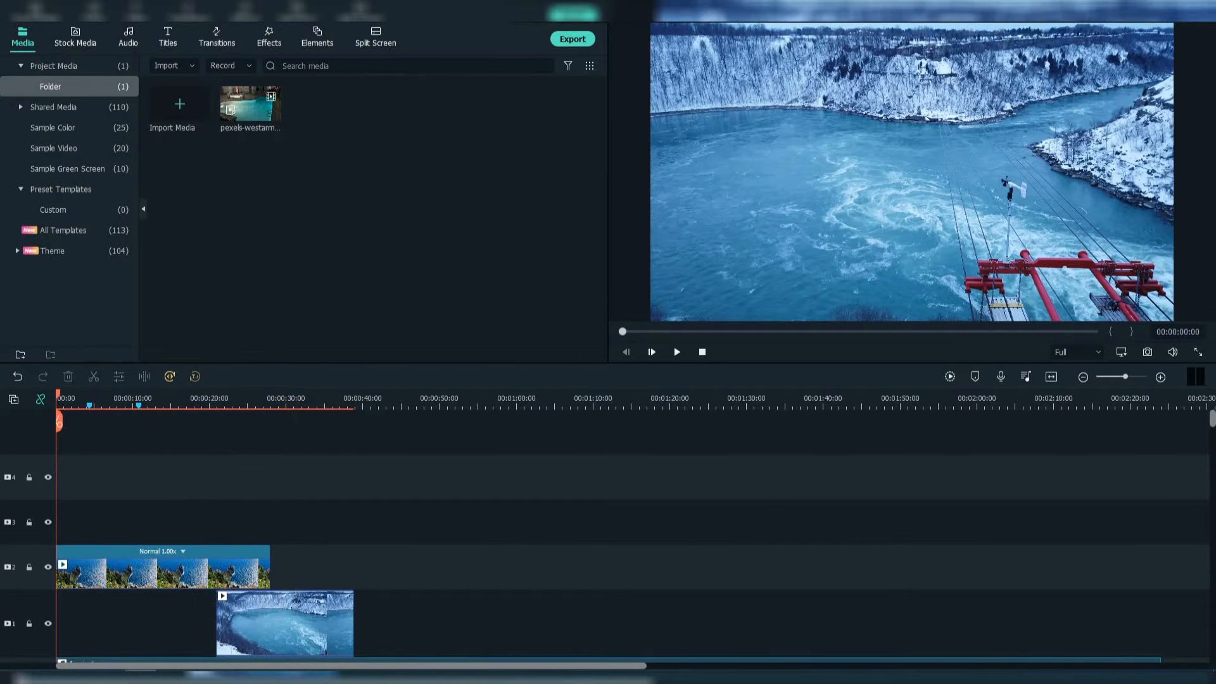
mouse_move(1125, 377)
left_mouse_down()
mouse_move(1110, 377)
mouse_move(1125, 377)
left_mouse_up()
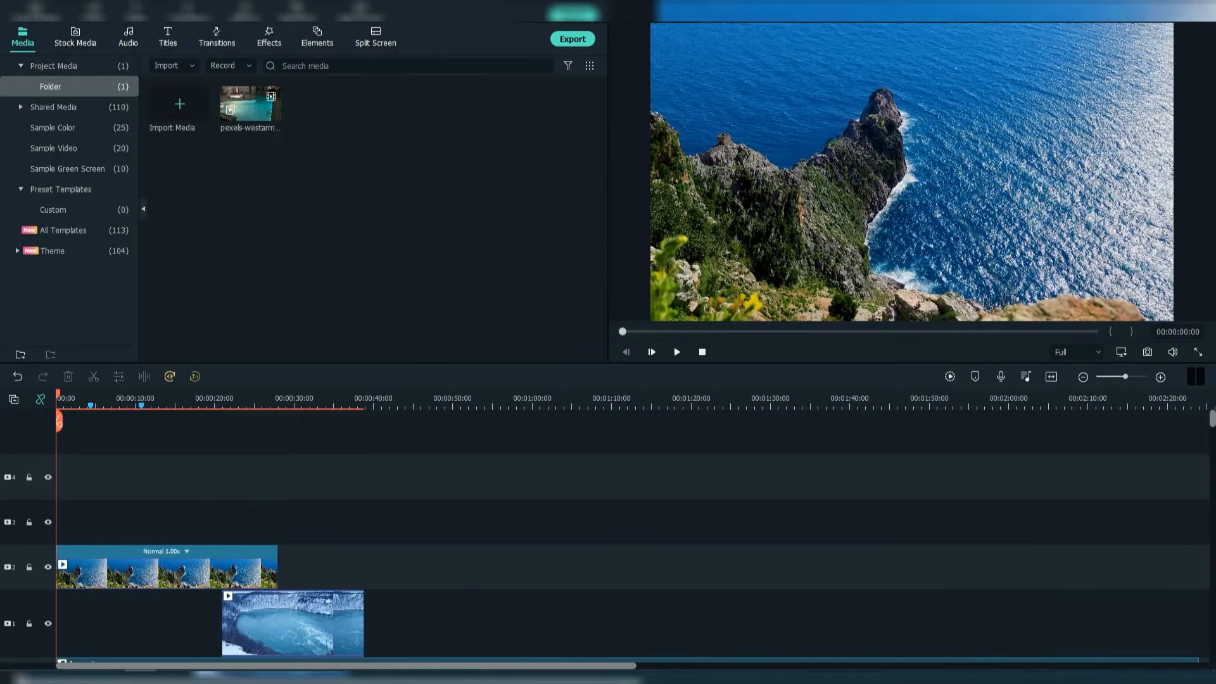
Place the pool clip from the project media on video track 2 where the lake clip ends, and move the playhead to 00:00:39:18.
left_click_drag(57, 394, 151, 394)
left_click_drag(250, 104, 408, 566)
left_click_drag(151, 394, 371, 394)
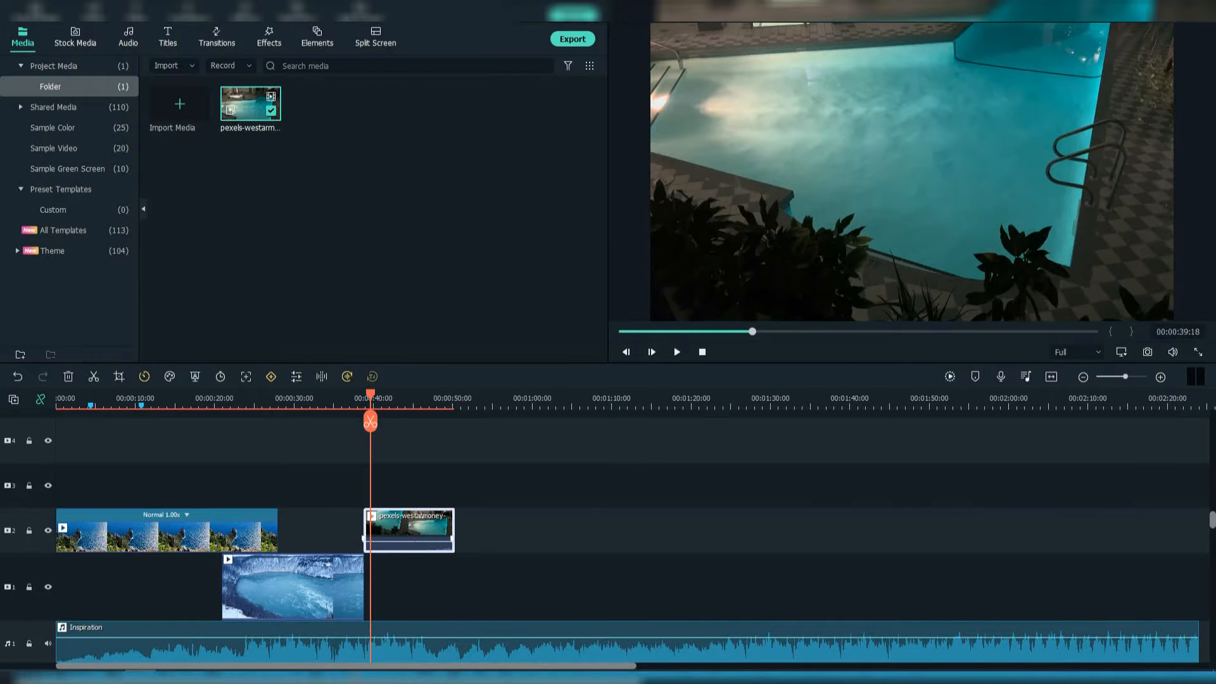
Detach the pool clip's audio onto its own track, and undo the detachment.
right_click(404, 521)
mouse_move(443, 193)
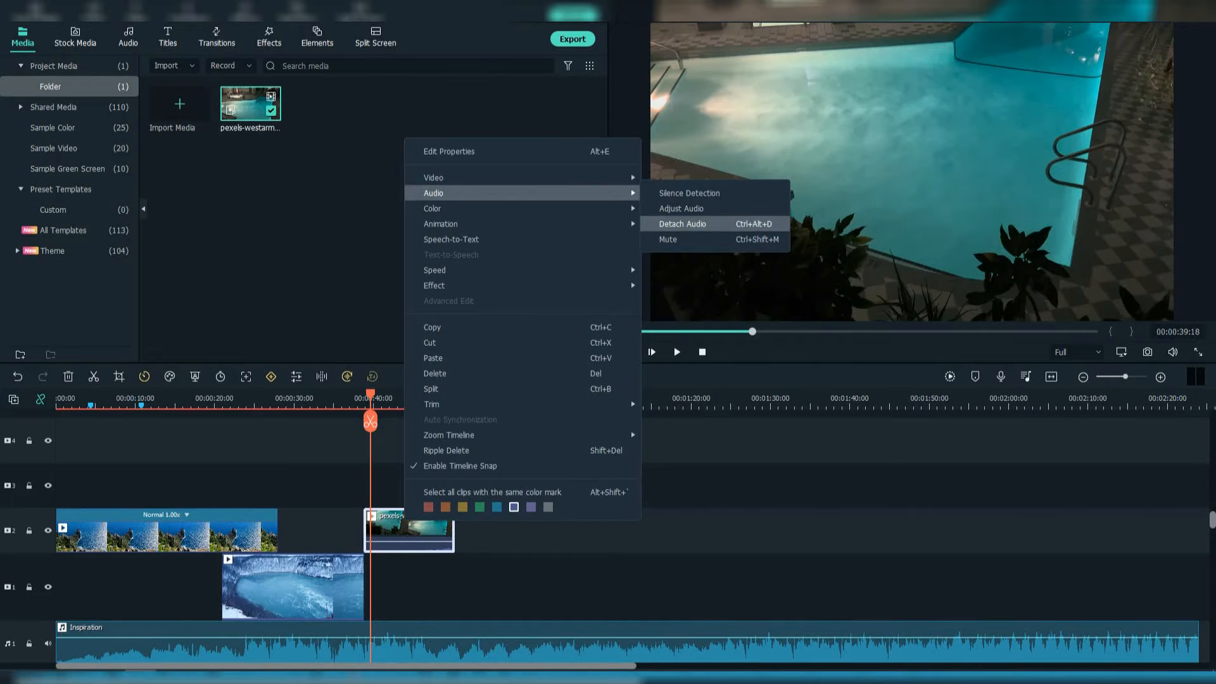
left_click(683, 224)
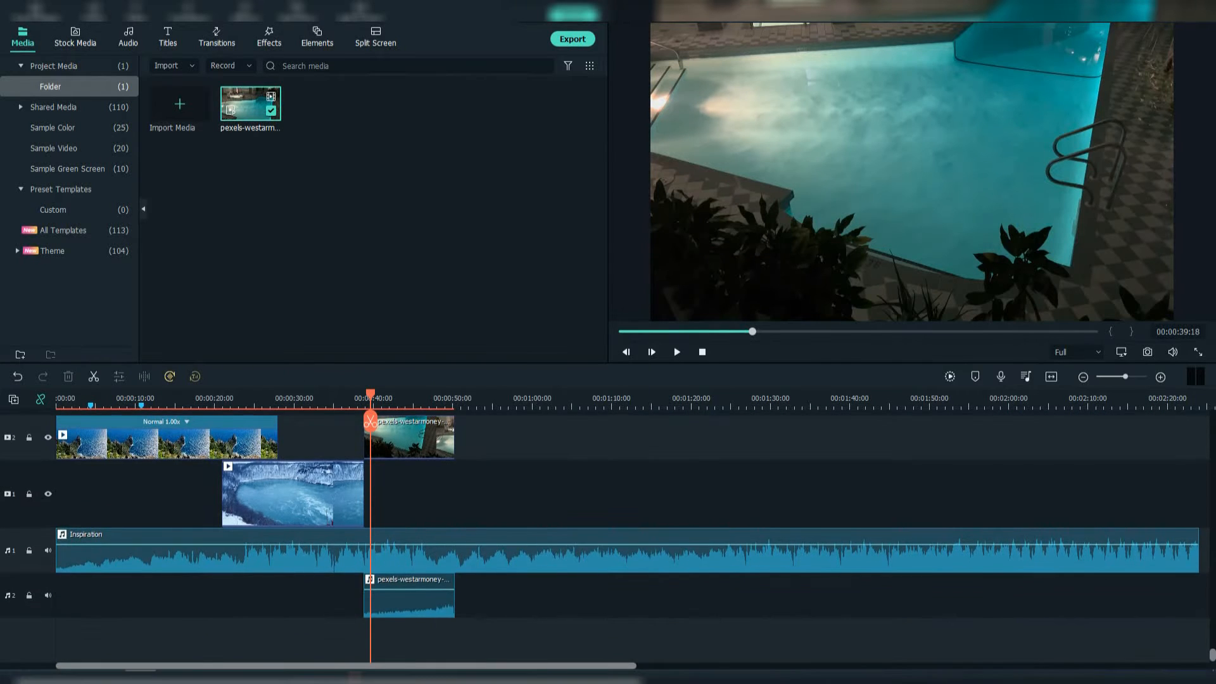
scroll(608, 539, "up", 1)
key("ctrl+z")
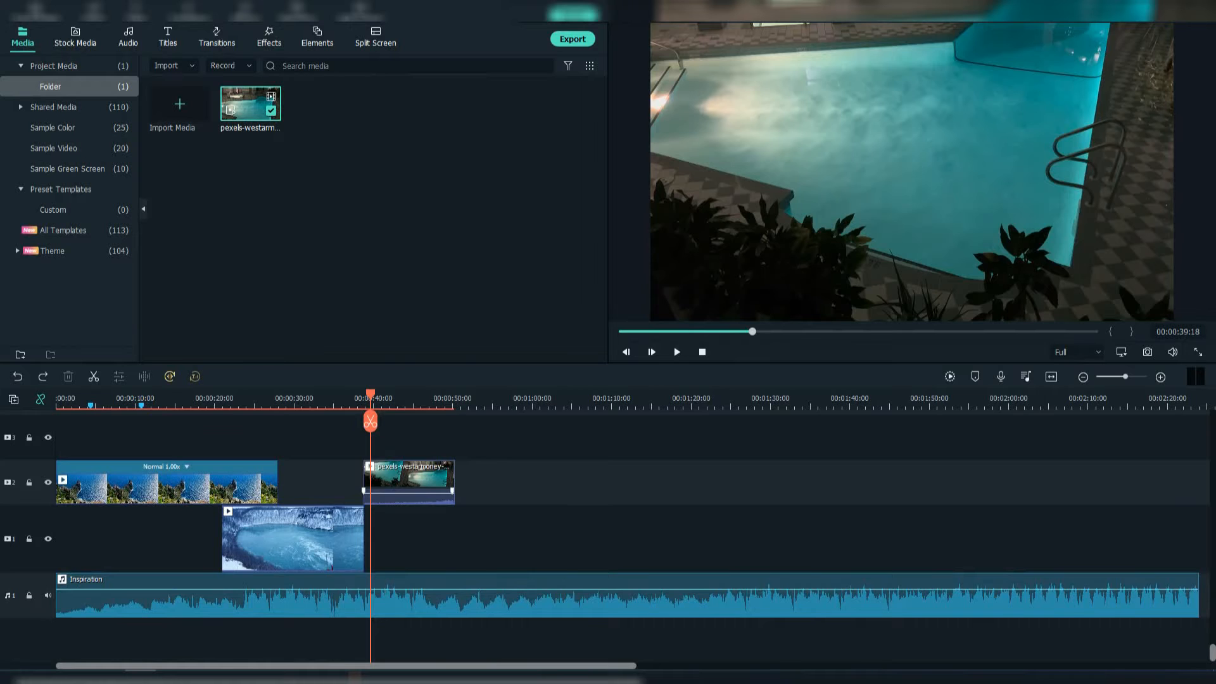
Mute the pool clip's audio, and delete the clip from the timeline.
right_click(422, 479)
mouse_move(570, 148)
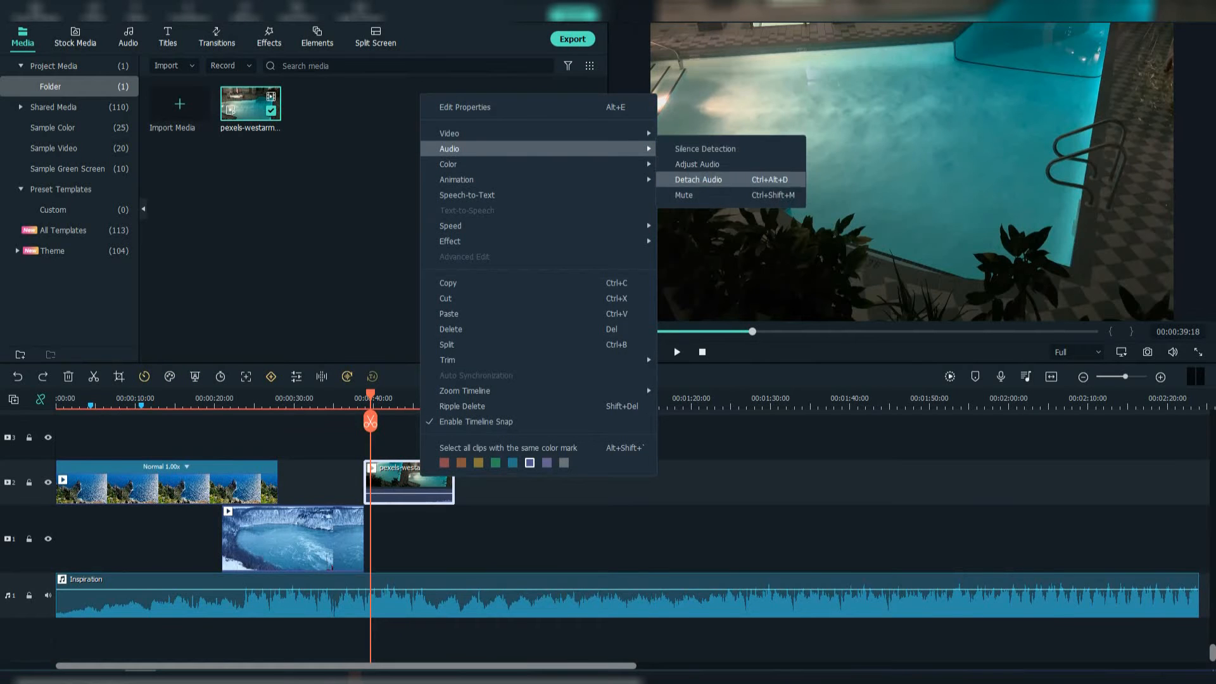
left_click(699, 179)
mouse_move(371, 394)
left_mouse_down()
mouse_move(415, 395)
mouse_move(370, 395)
left_mouse_up()
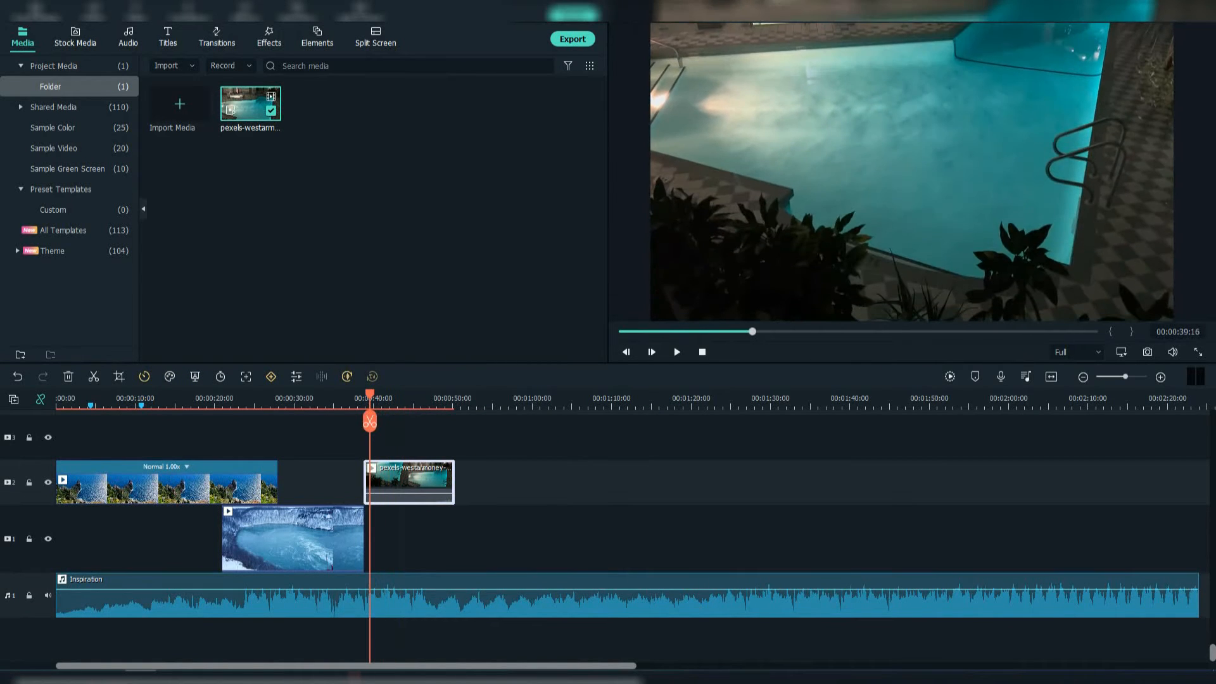
key("Delete")
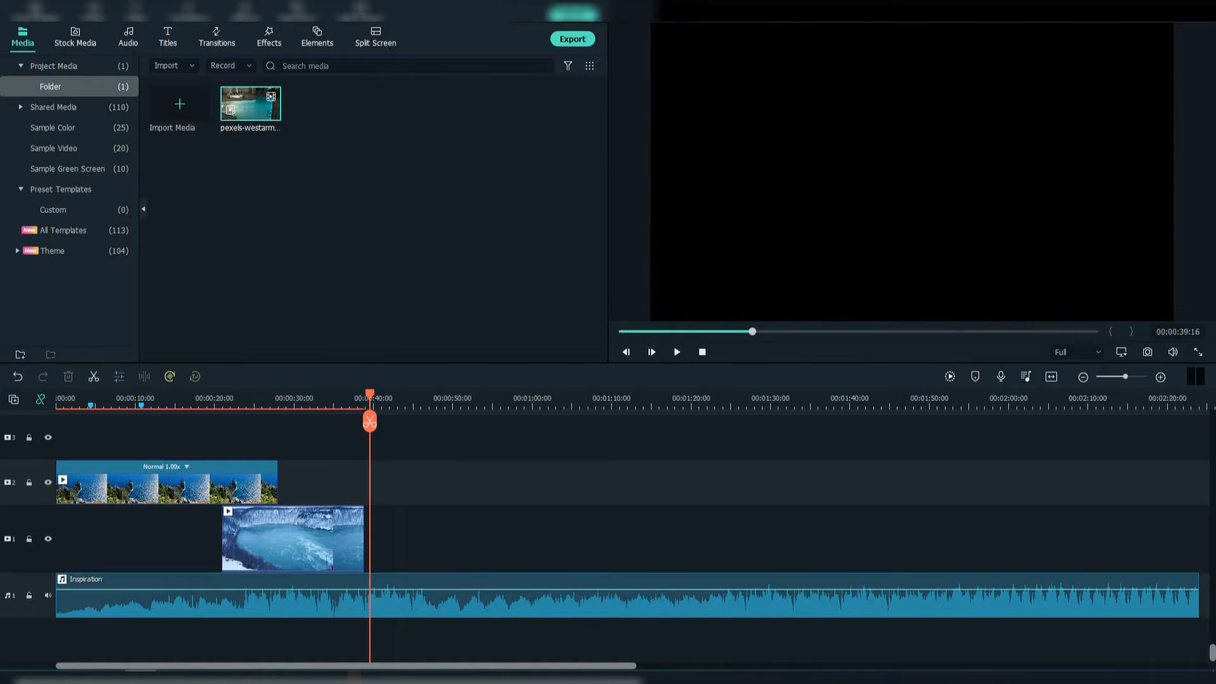
Move the playhead to 00:00:29:11, open the winter lake clip's properties and look through its Color, Animation, Speed and Video settings.
left_click_drag(370, 395, 290, 395)
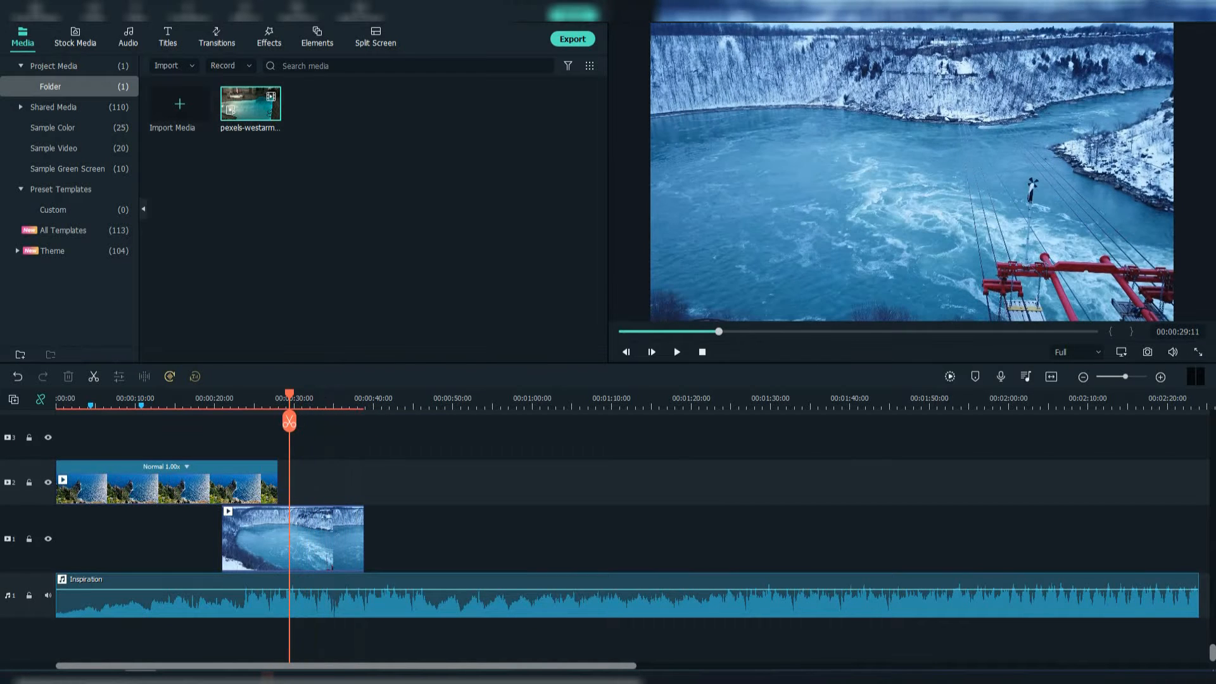
left_click(294, 539)
double_click(294, 539)
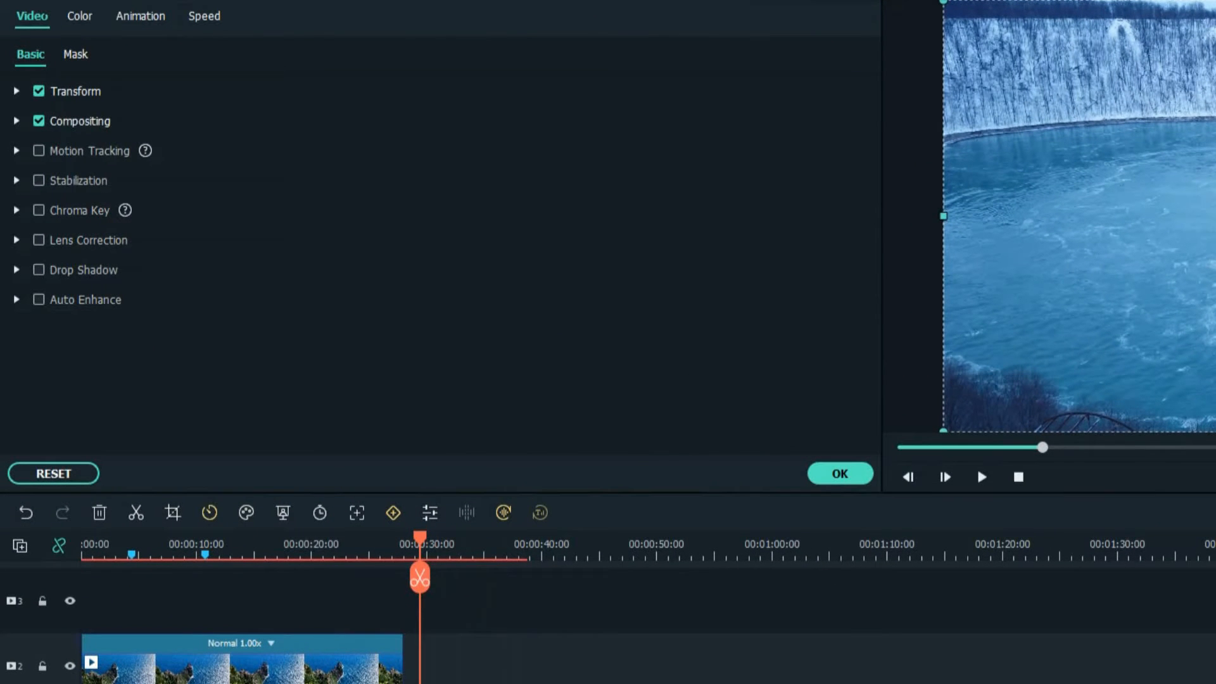
left_click(79, 17)
left_click(141, 16)
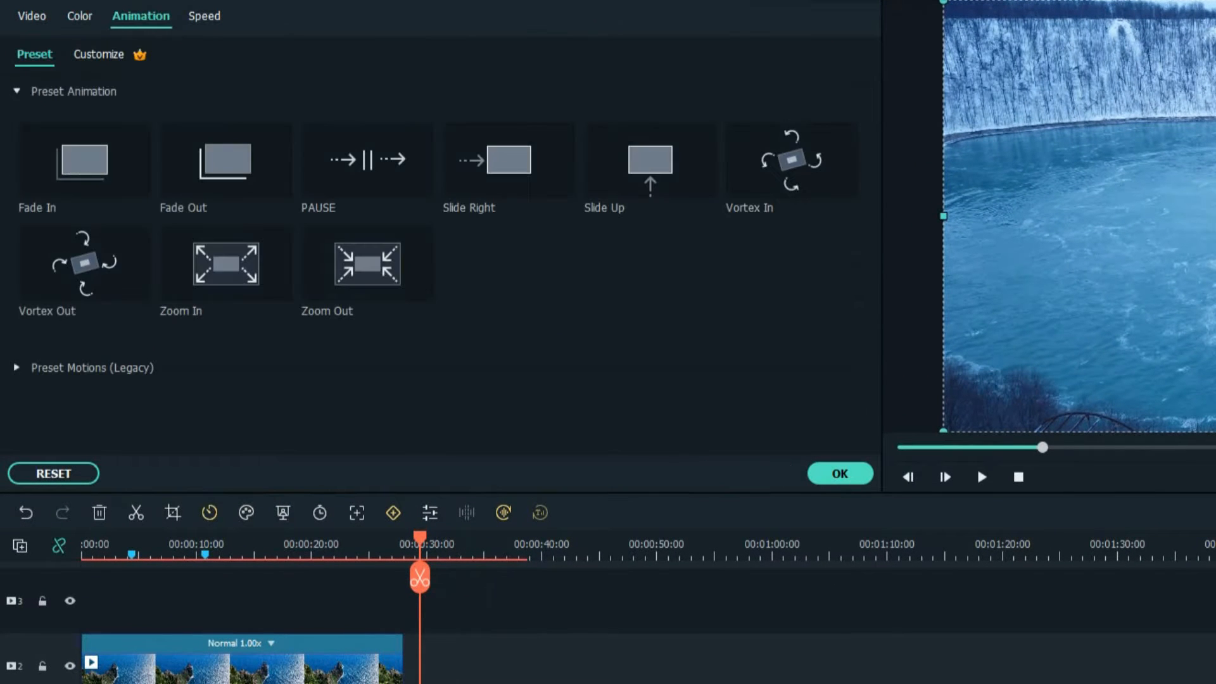
left_click(204, 15)
left_click(141, 16)
left_click(80, 17)
left_click(32, 16)
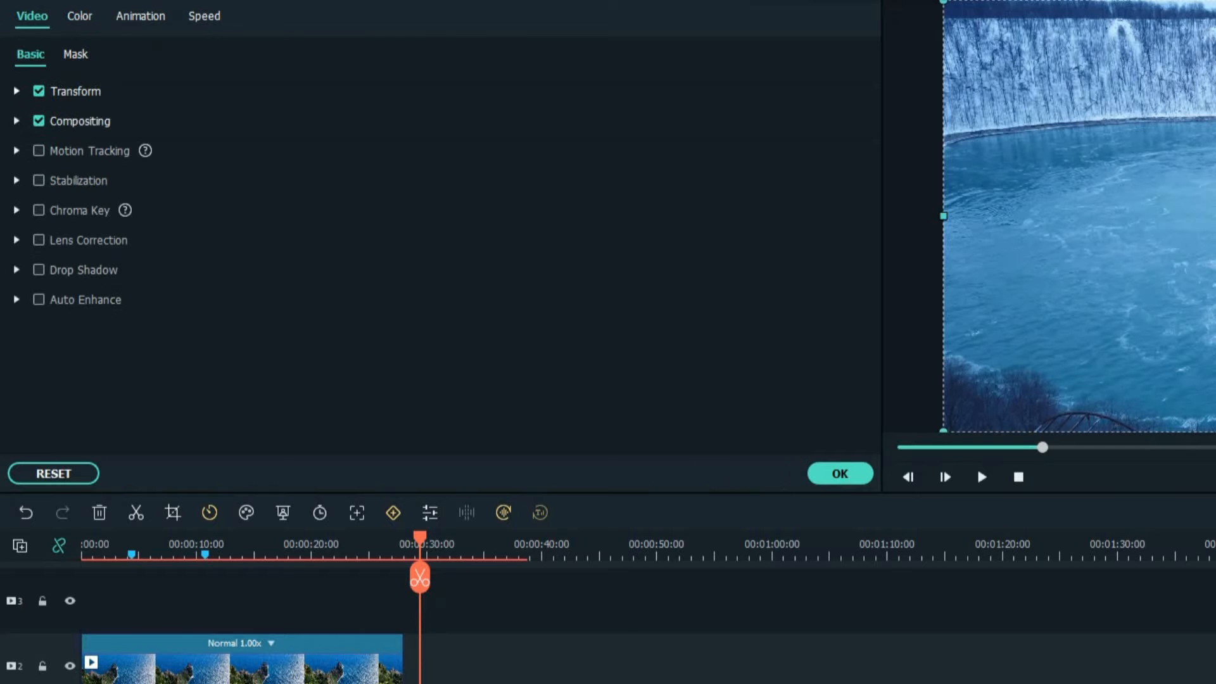
Try out rotation and the horizontal and vertical flips on the winter lake clip, restoring its original orientation.
left_click(16, 92)
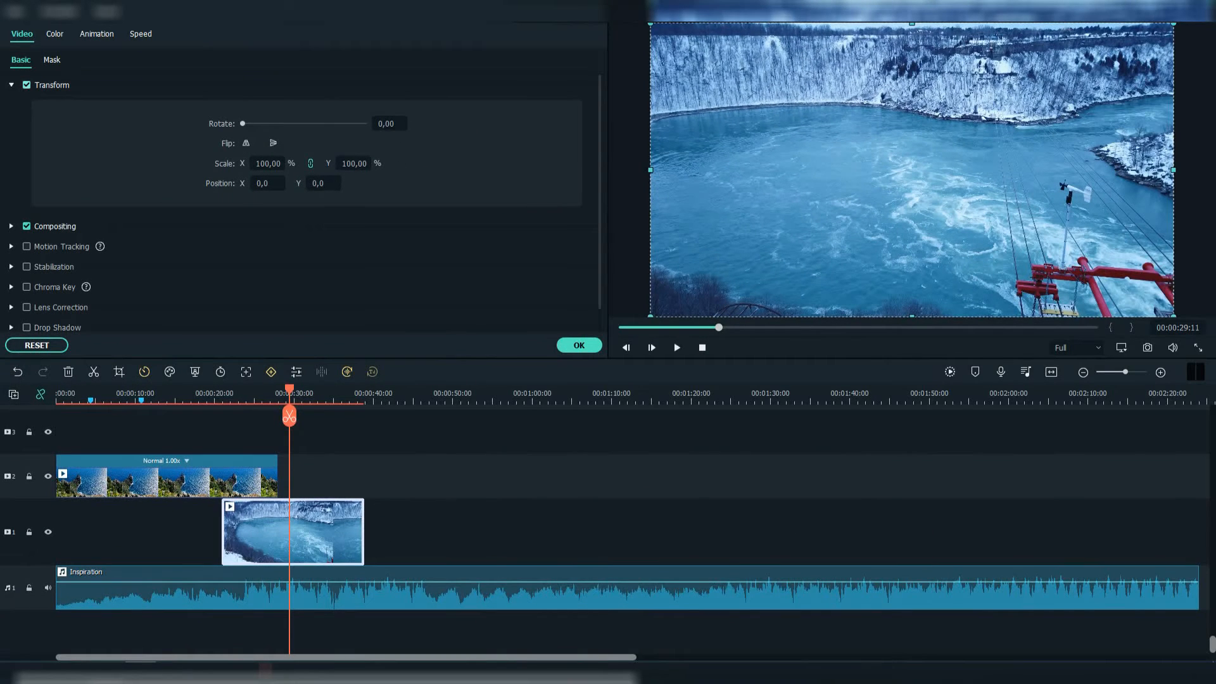
mouse_move(243, 123)
left_mouse_down()
mouse_move(274, 124)
mouse_move(242, 124)
left_mouse_up()
left_click(246, 142)
left_click(246, 143)
left_click(273, 143)
left_click(273, 143)
Open the coastal cliff clip's Compositing settings and try the Darken blending mode with the playhead at 00:00:22:16.
left_click(11, 226)
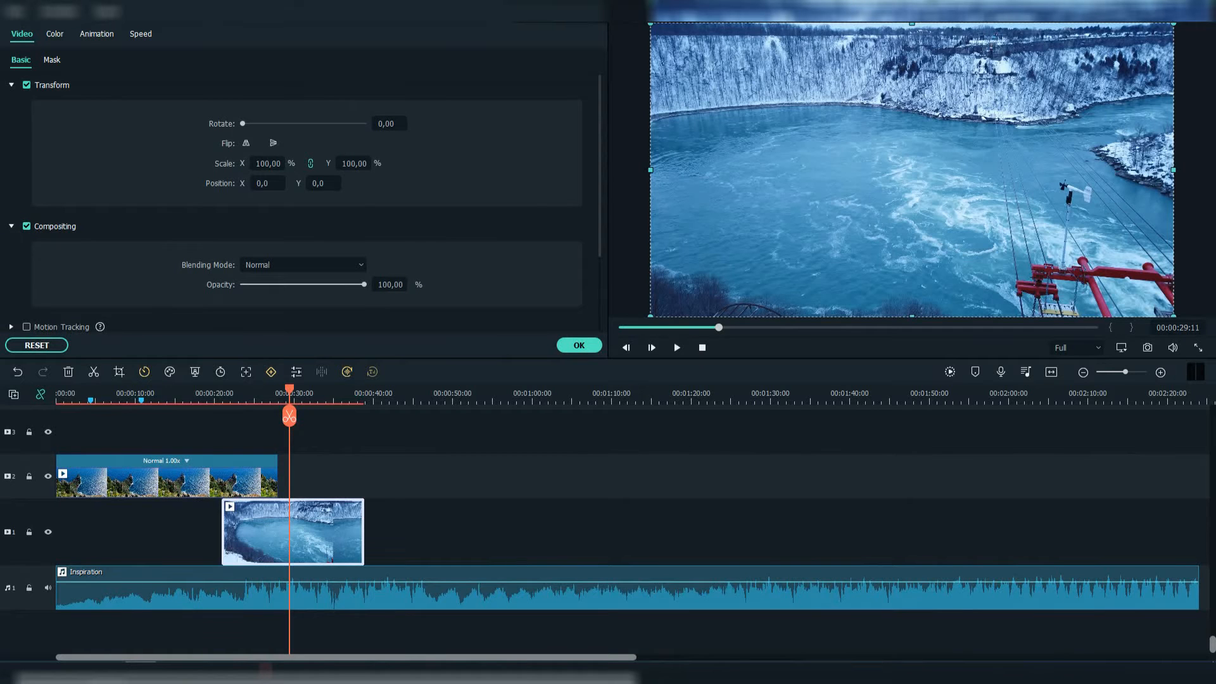
double_click(167, 482)
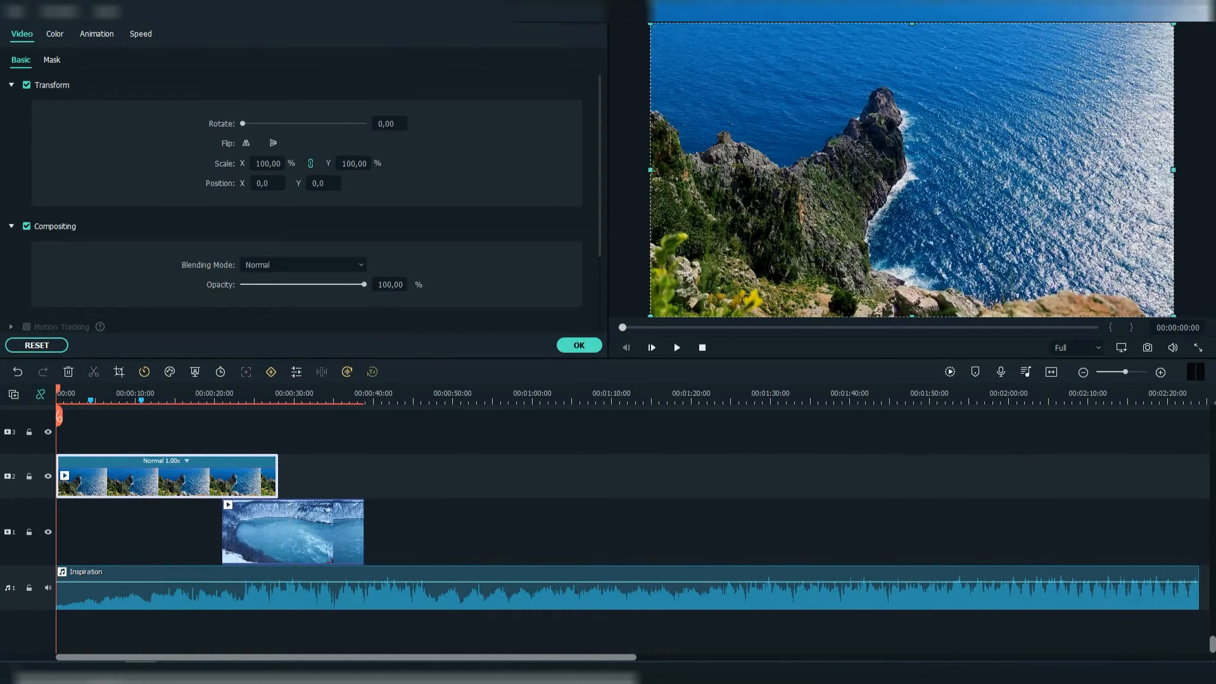
scroll(303, 265, "down", 1)
left_click(304, 265)
key("Down")
key("Down")
key("Down")
key("Down")
key("Down")
key("Down")
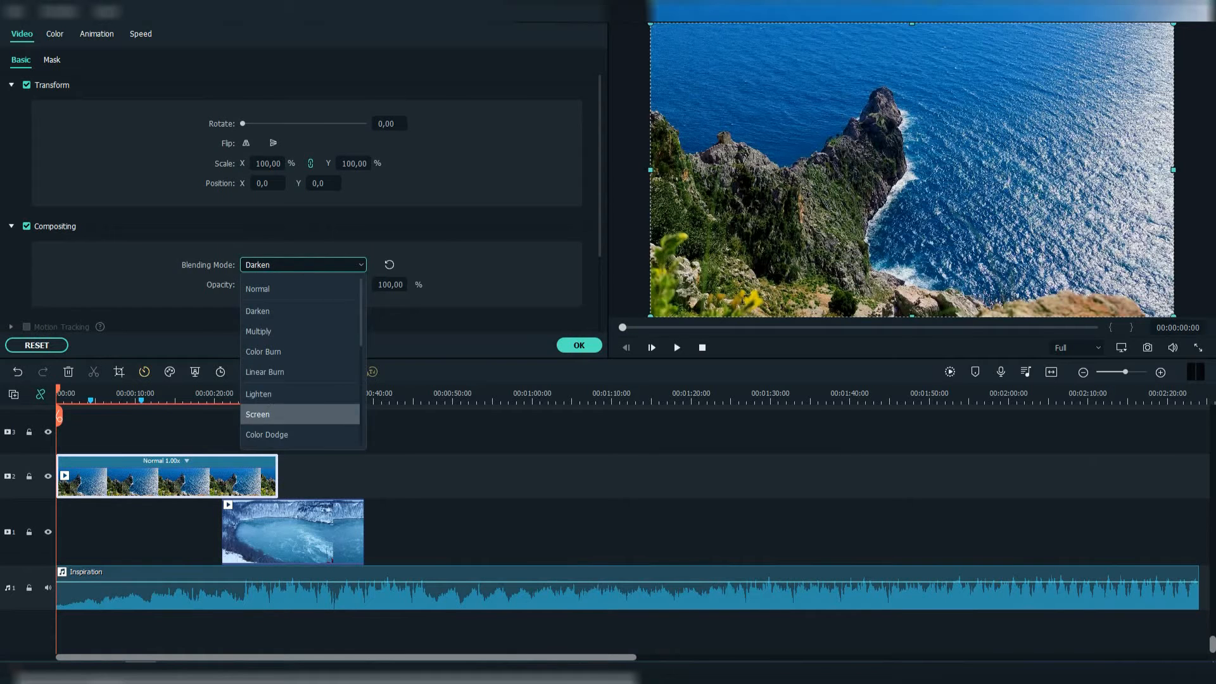
key("Return")
left_click_drag(59, 416, 235, 416)
left_click(304, 264)
left_click(300, 310)
Try several other blending modes on the coastal cliff clip, and set its blending mode back to Normal.
left_click(303, 265)
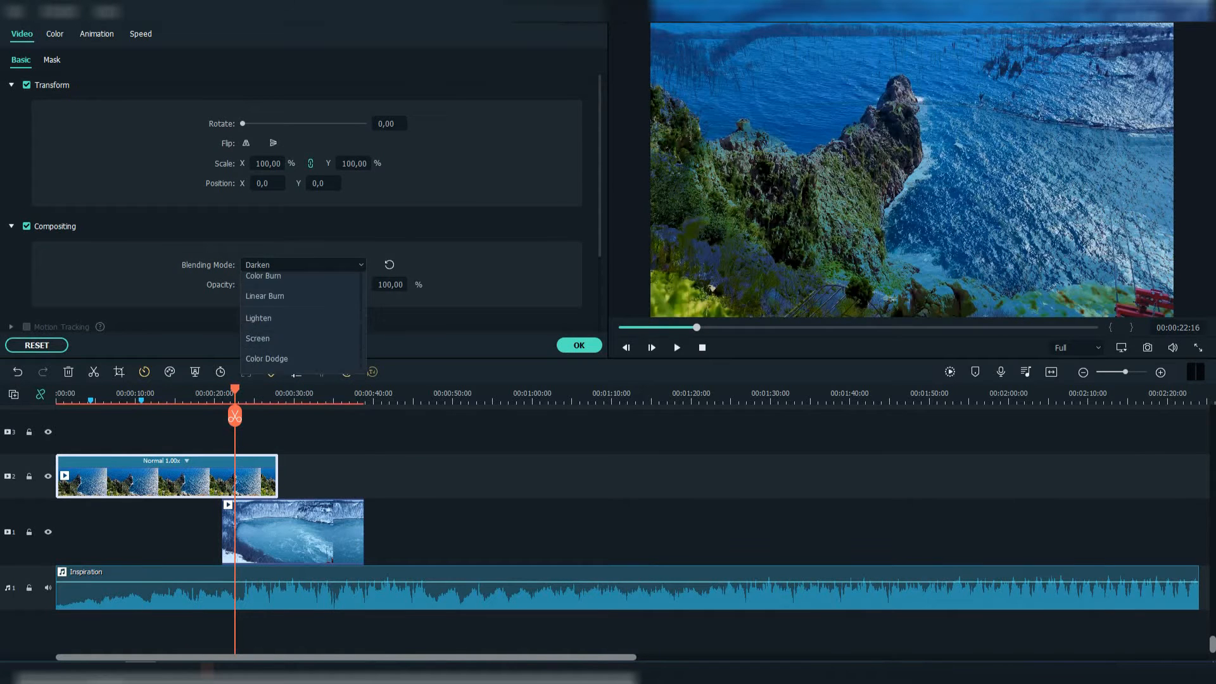
left_click(300, 330)
left_click(303, 264)
scroll(300, 372, "down", 1)
left_click(300, 393)
left_click(304, 265)
scroll(300, 372, "down", 1)
left_click(300, 412)
left_click(303, 265)
scroll(300, 355, "up", 5)
left_click(300, 285)
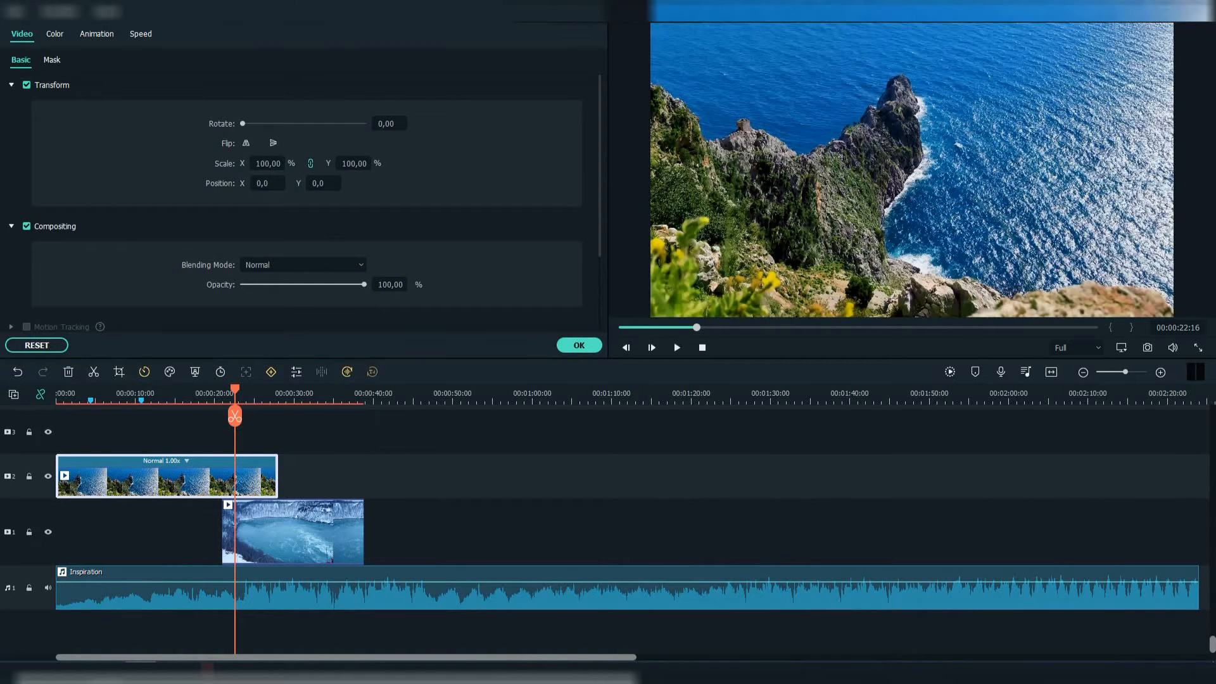
Check the coastal cliff clip's opacity control, collapse its Compositing settings and turn on Stabilization.
mouse_move(364, 285)
left_mouse_down()
mouse_move(243, 285)
mouse_move(364, 285)
left_mouse_up()
scroll(304, 203, "down", 3)
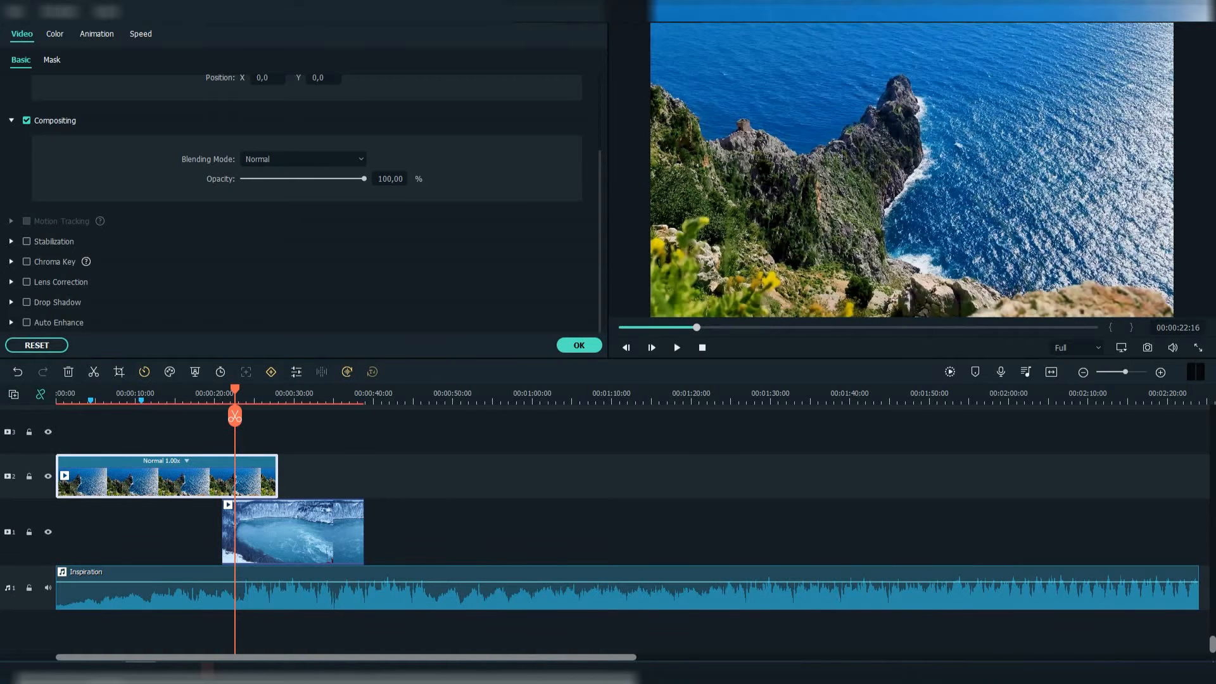
left_click(11, 120)
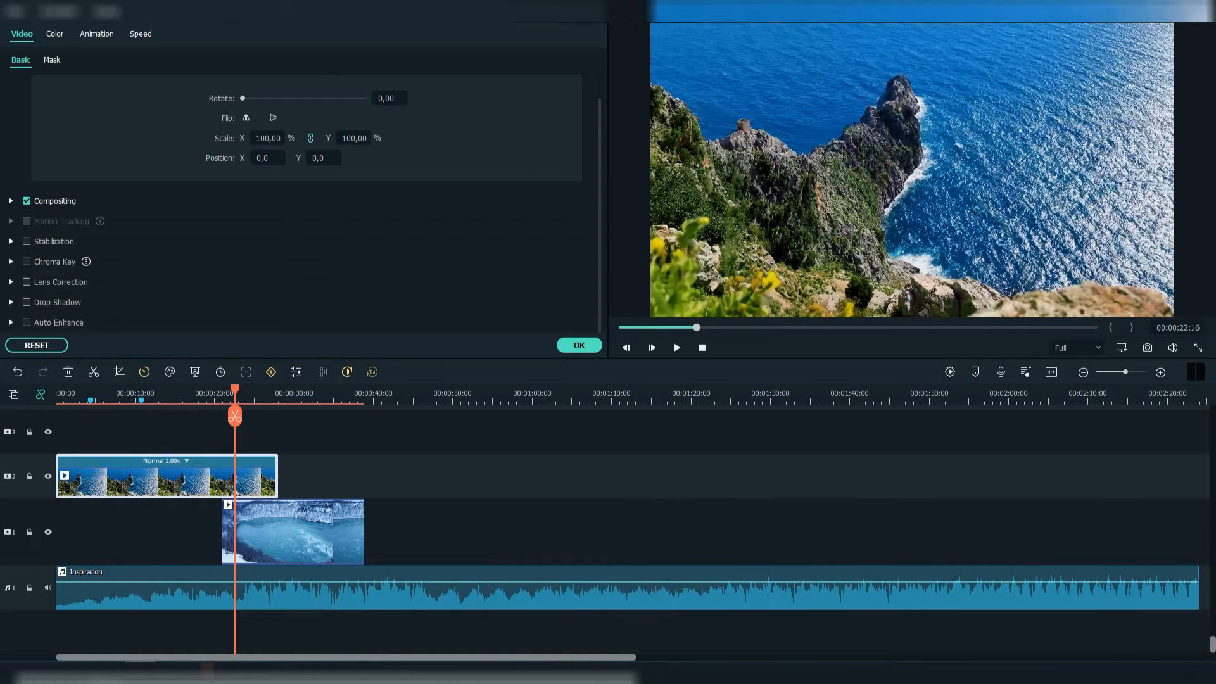
left_click(12, 242)
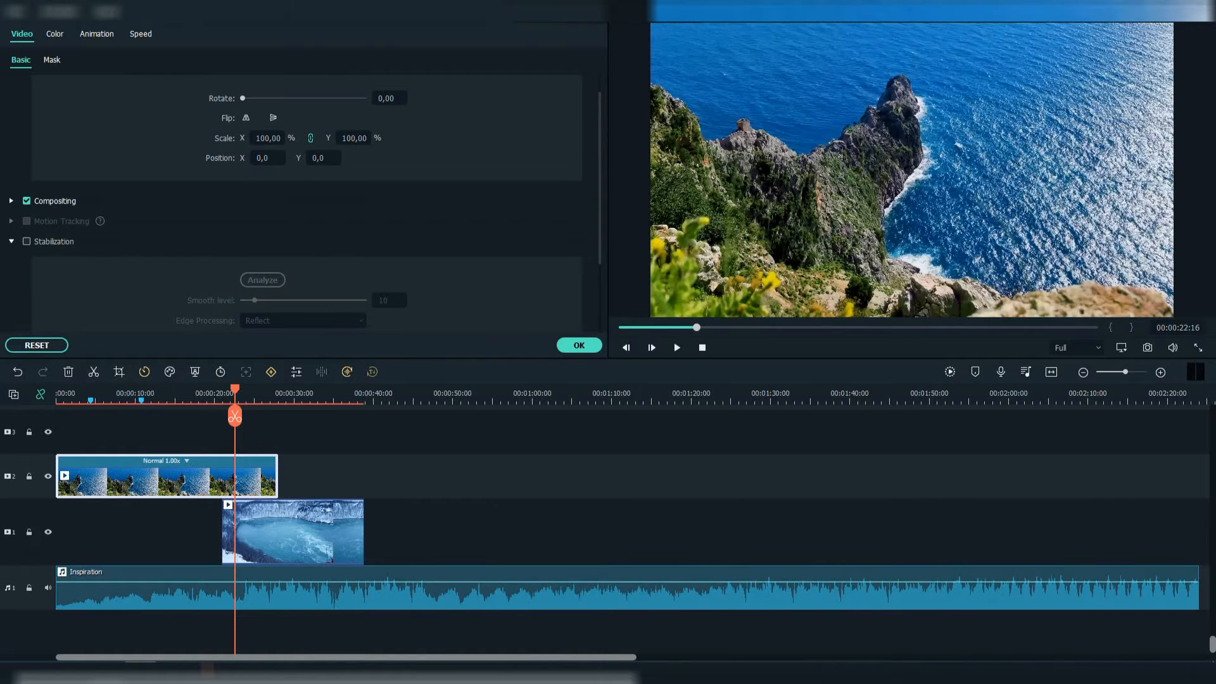
scroll(304, 203, "down", 3)
left_click(27, 140)
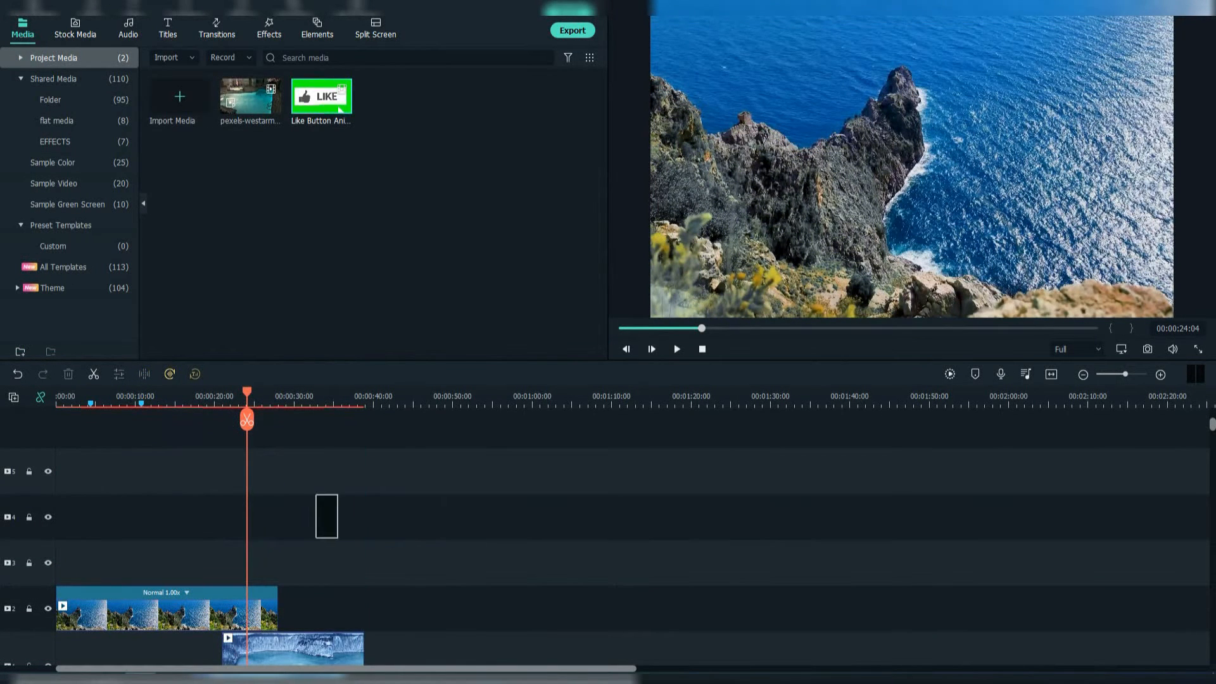
Place the Like Button clip on video track 2 above the winter lake clip's end, move the playhead to 00:00:37:12 and open the clip's properties.
left_click_drag(327, 516, 327, 608)
left_click_drag(359, 398, 353, 397)
double_click(357, 607)
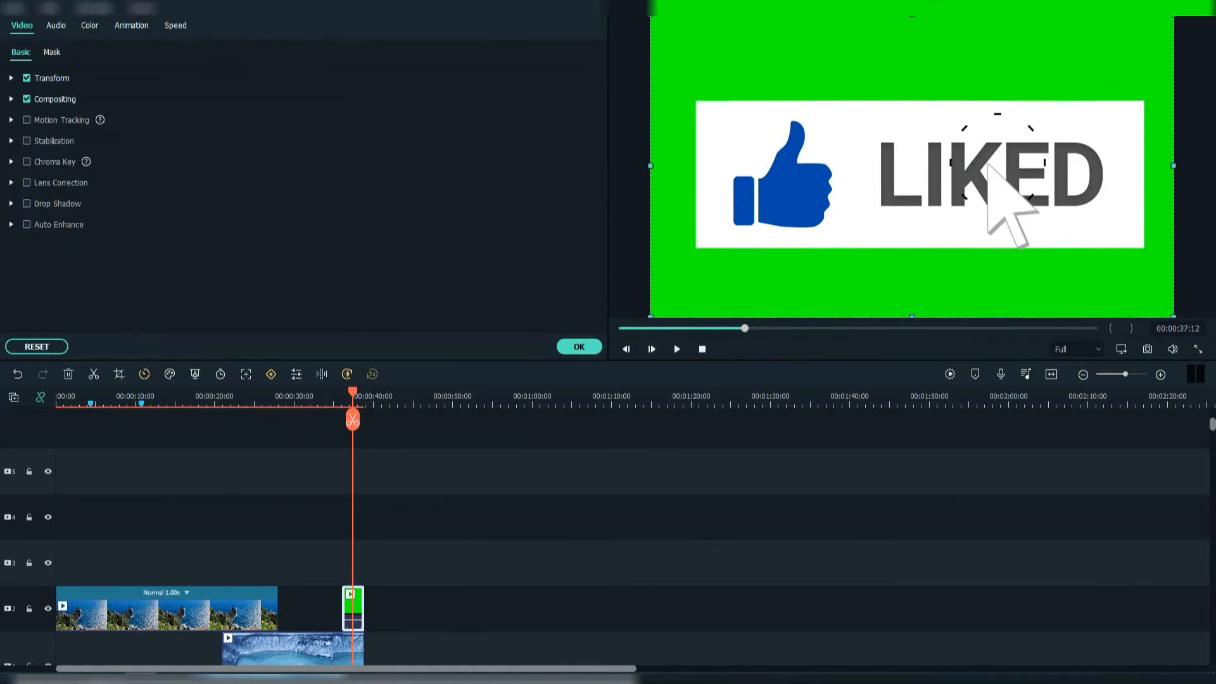
Chroma-key the Like Button clip's green with offset 81, tolerance 44, edge thickness 5.31, edge feather 0 and Alpha Channel enabled, and confirm.
left_click(27, 162)
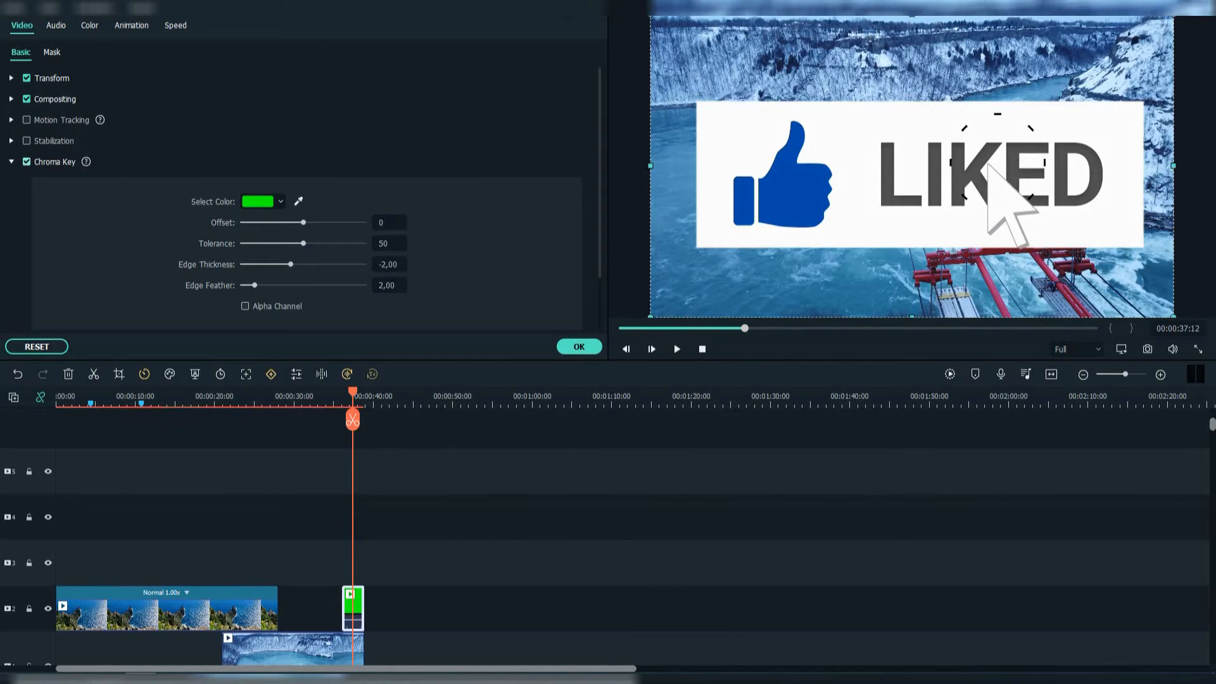
left_click_drag(303, 223, 336, 264)
mouse_move(254, 285)
left_mouse_down()
mouse_move(359, 286)
mouse_move(243, 285)
left_mouse_up()
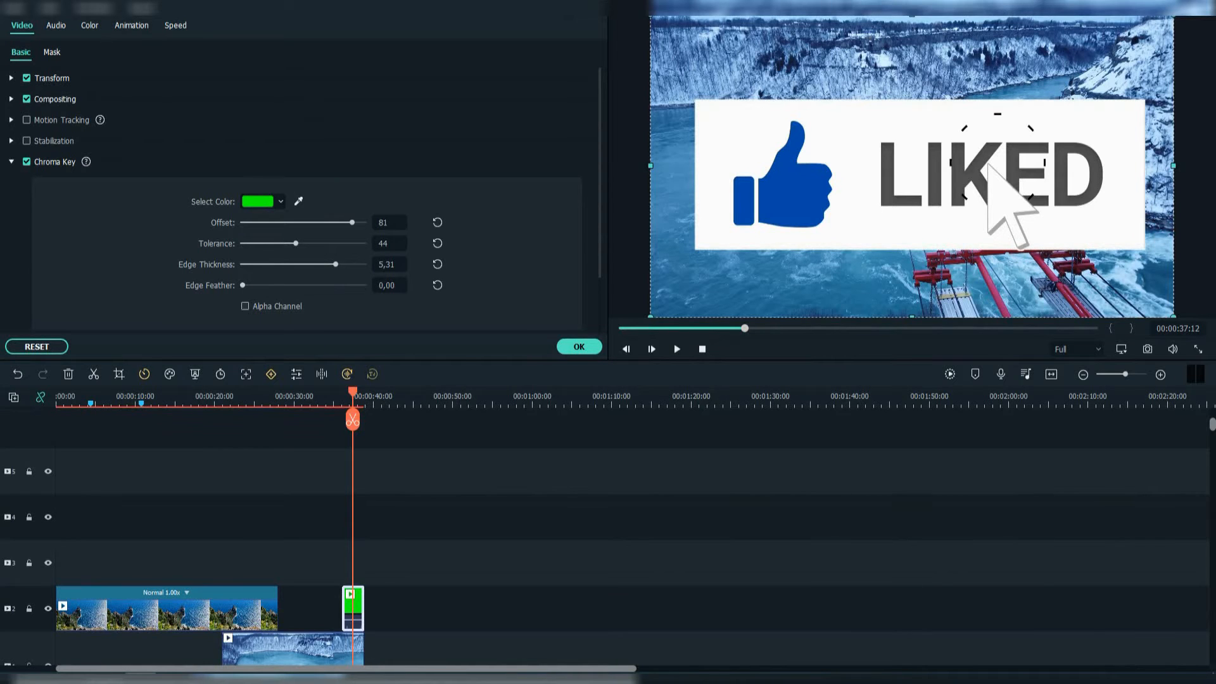
scroll(304, 254, "down", 1)
left_click(246, 244)
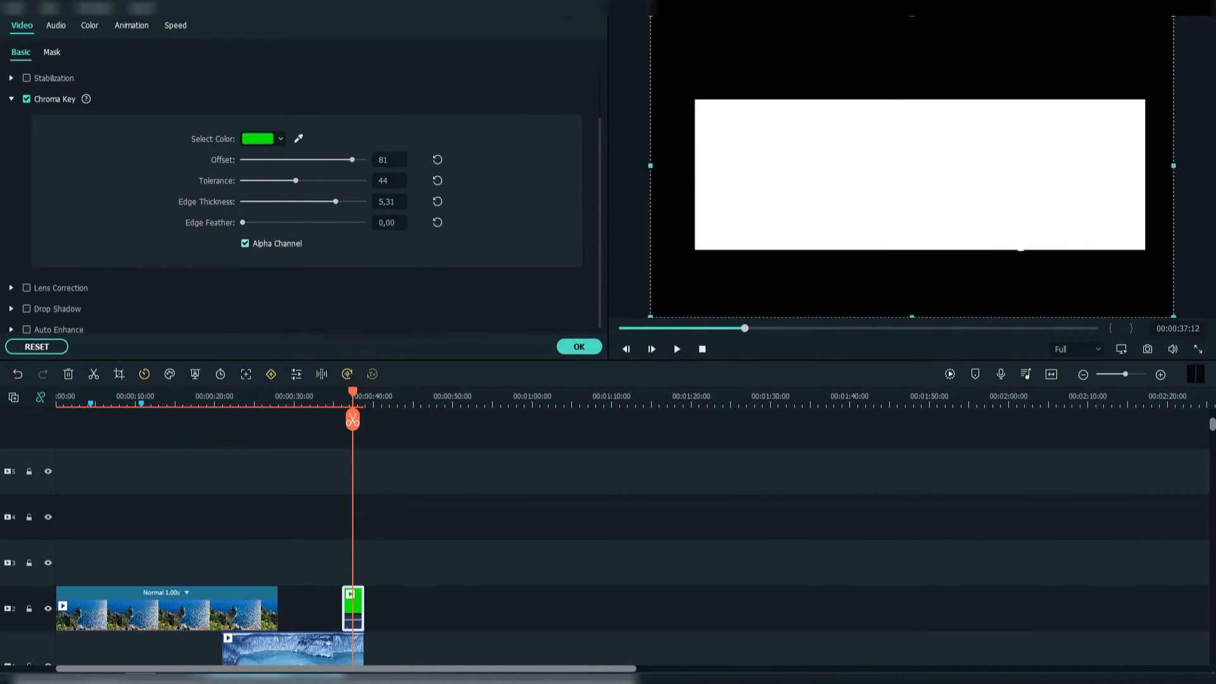
left_click(579, 346)
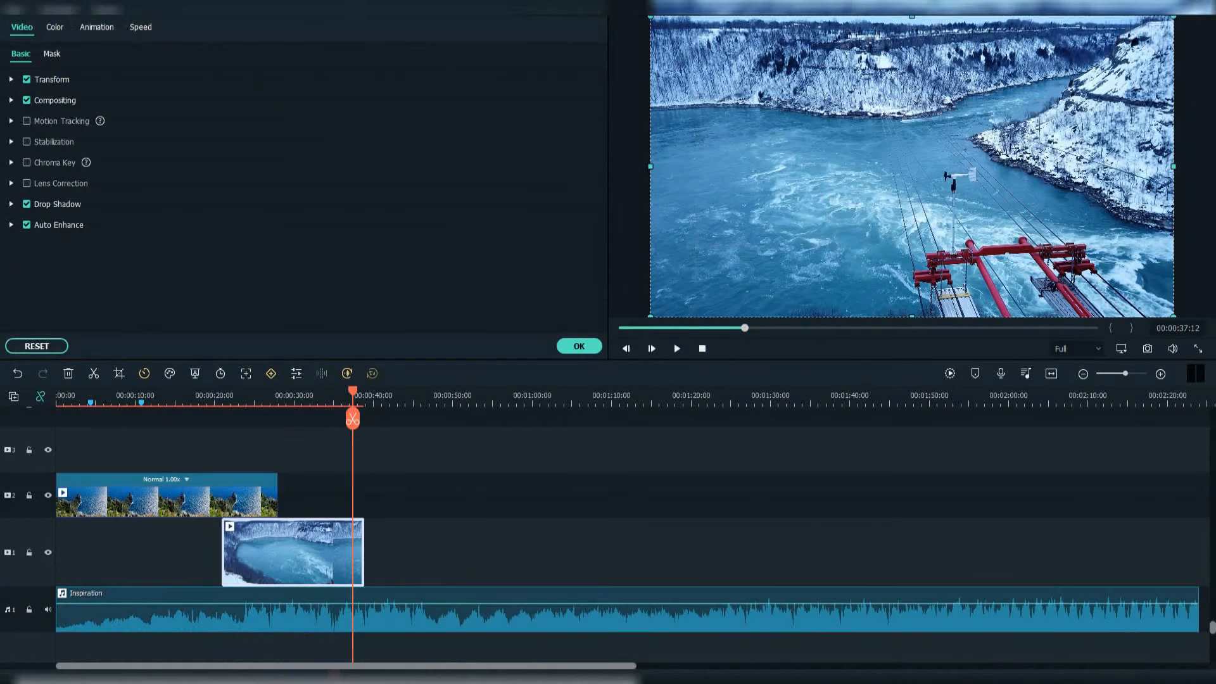
Try the Color Enhancement threshold and value on the winter lake clip, restoring both to 0.
left_click(55, 27)
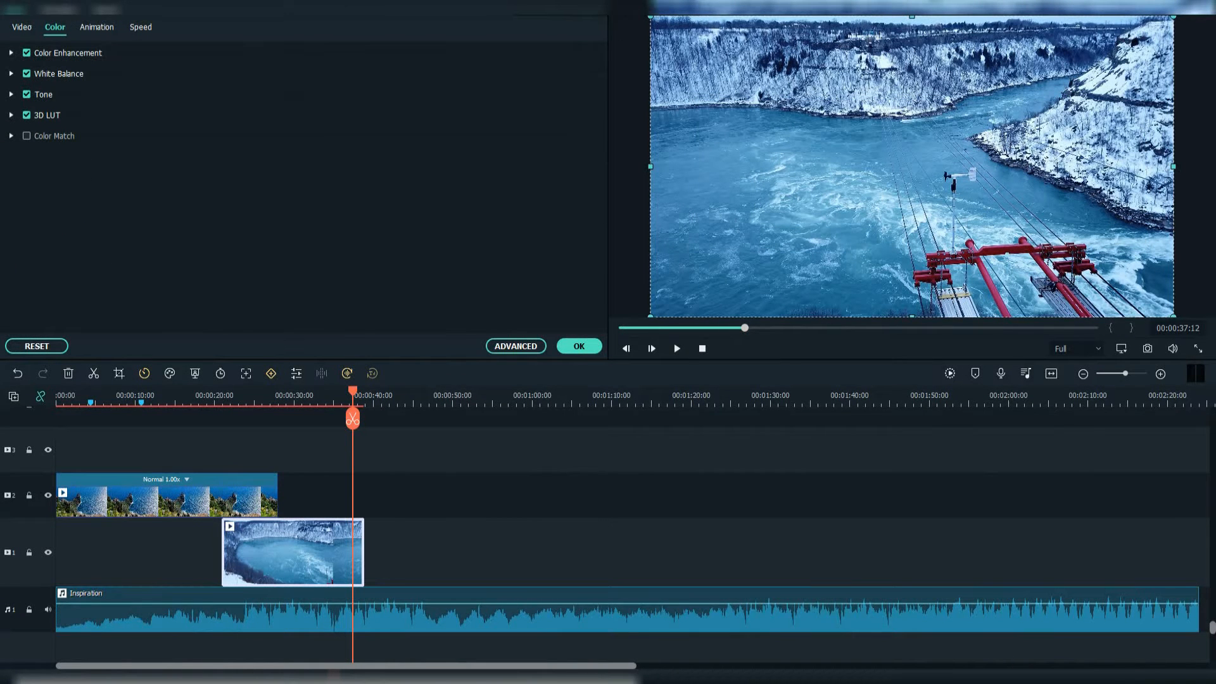
left_click(11, 54)
left_click_drag(243, 113, 364, 114)
left_click(438, 114)
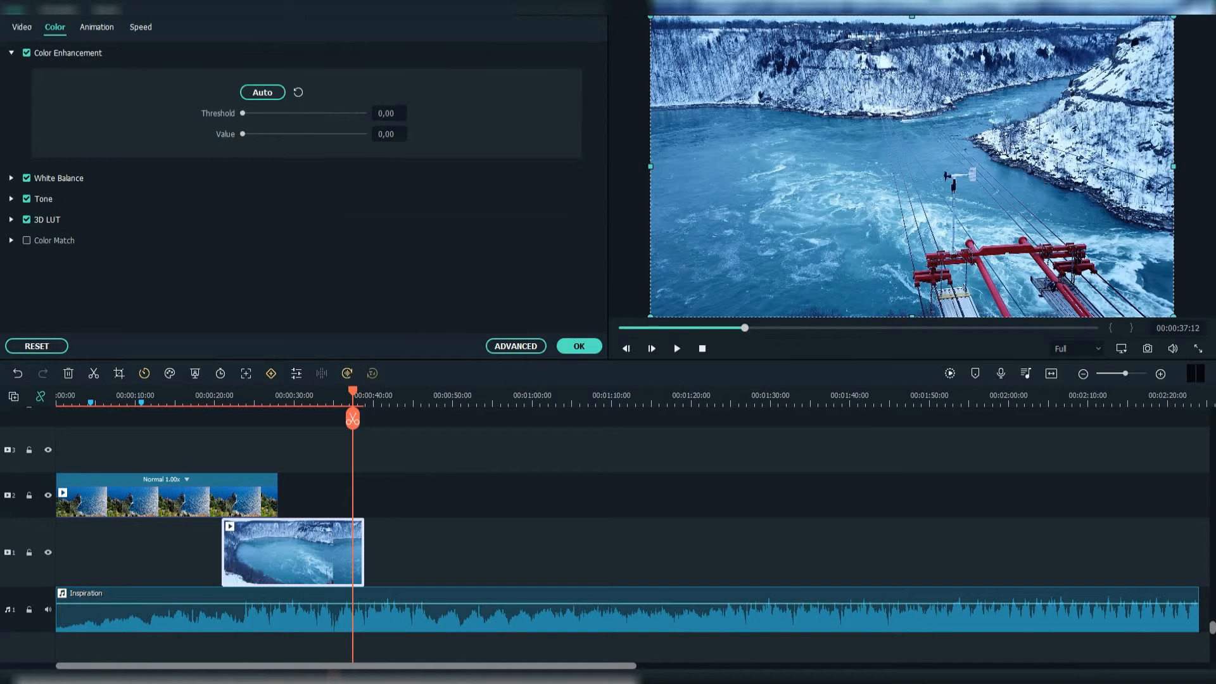
mouse_move(242, 134)
left_mouse_down()
mouse_move(364, 134)
mouse_move(243, 135)
left_mouse_up()
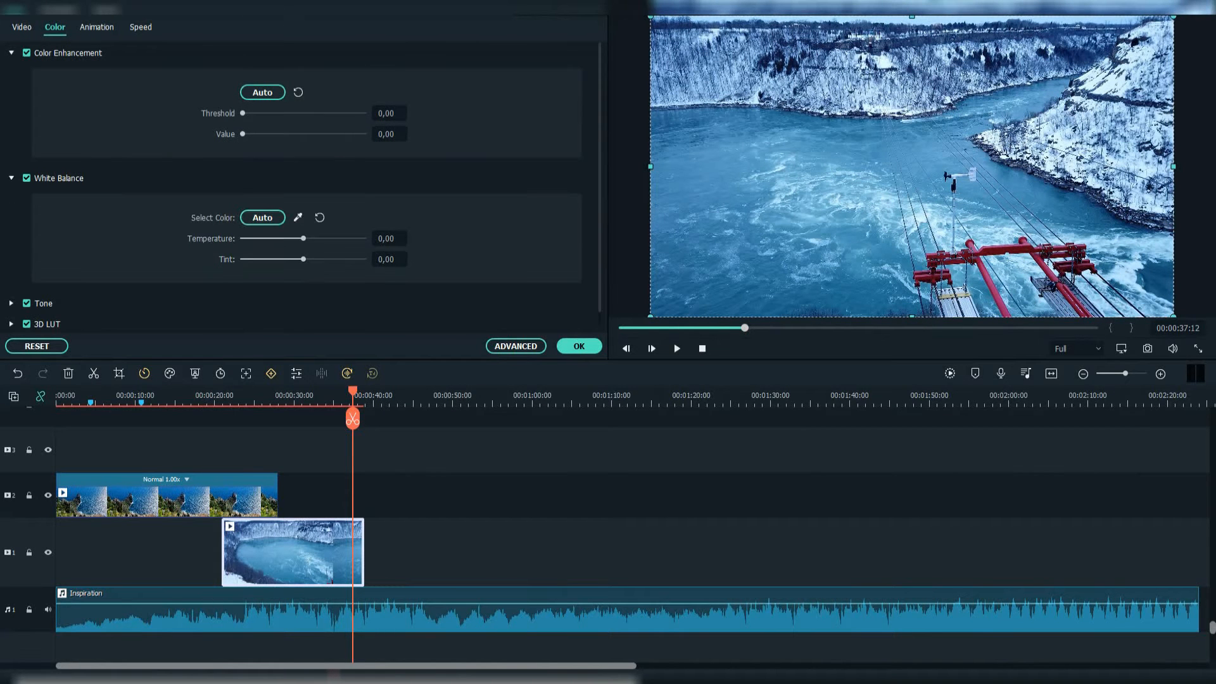
Try the winter lake clip's White Balance temperature and a tint of 100, and reset them.
left_click_drag(304, 238, 364, 259)
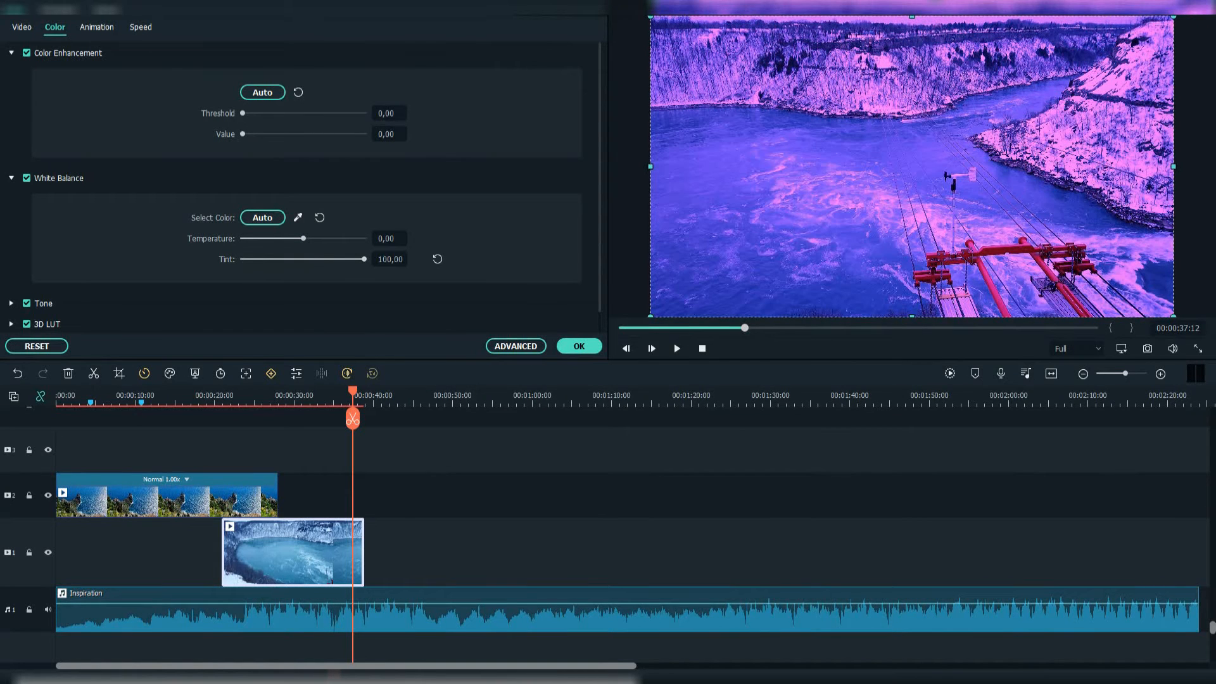
left_click(437, 259)
scroll(437, 253, "down", 1)
Try raising the contrast, saturation and brightness in the winter lake clip's Tone settings, and reset all three.
left_click(11, 281)
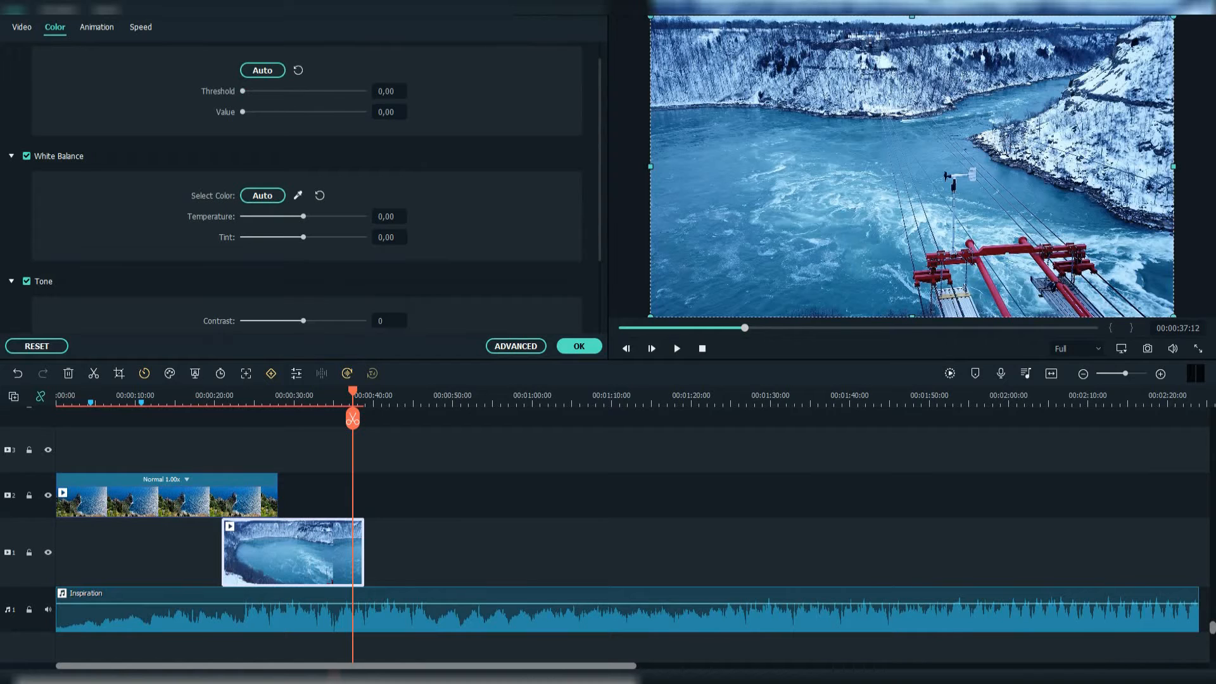
scroll(306, 190, "down", 3)
left_click_drag(303, 218, 365, 258)
left_click(437, 218)
left_click(437, 237)
left_click(437, 258)
Try 3D LUTs on the winter lake clip, including 007 Series, Batman, Star Wars and Cyberpunk 1.
left_click(11, 302)
scroll(306, 254, "down", 2)
left_click(304, 278)
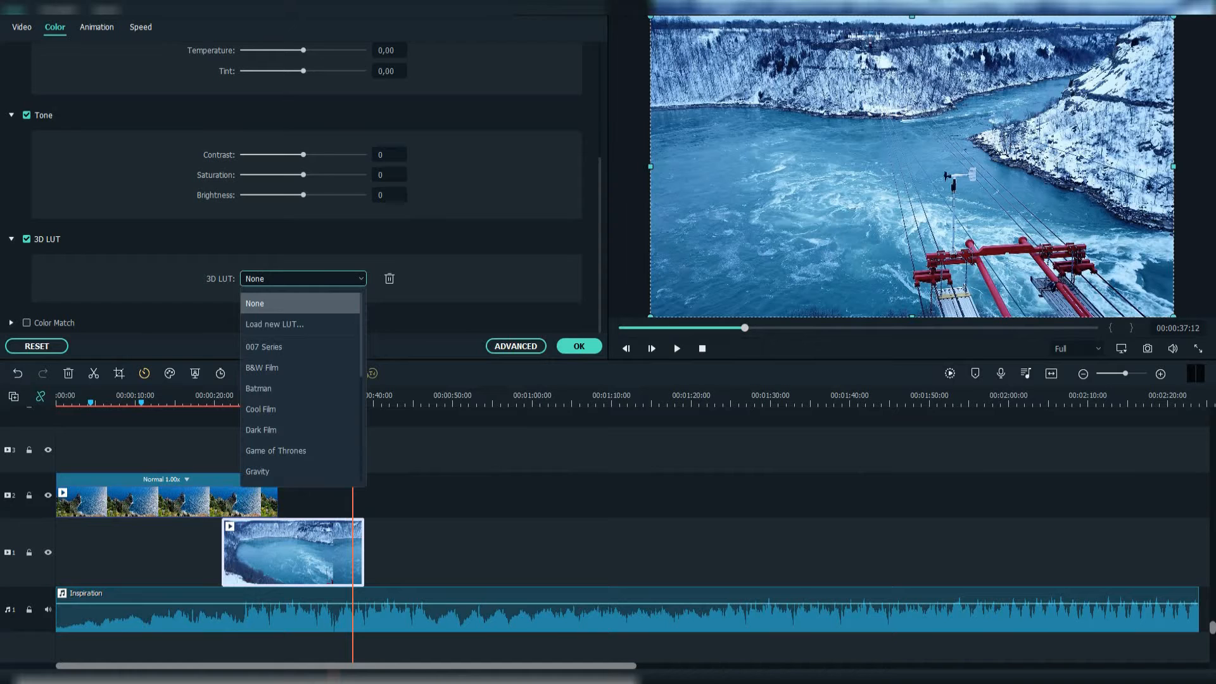
left_click(263, 347)
left_click(303, 279)
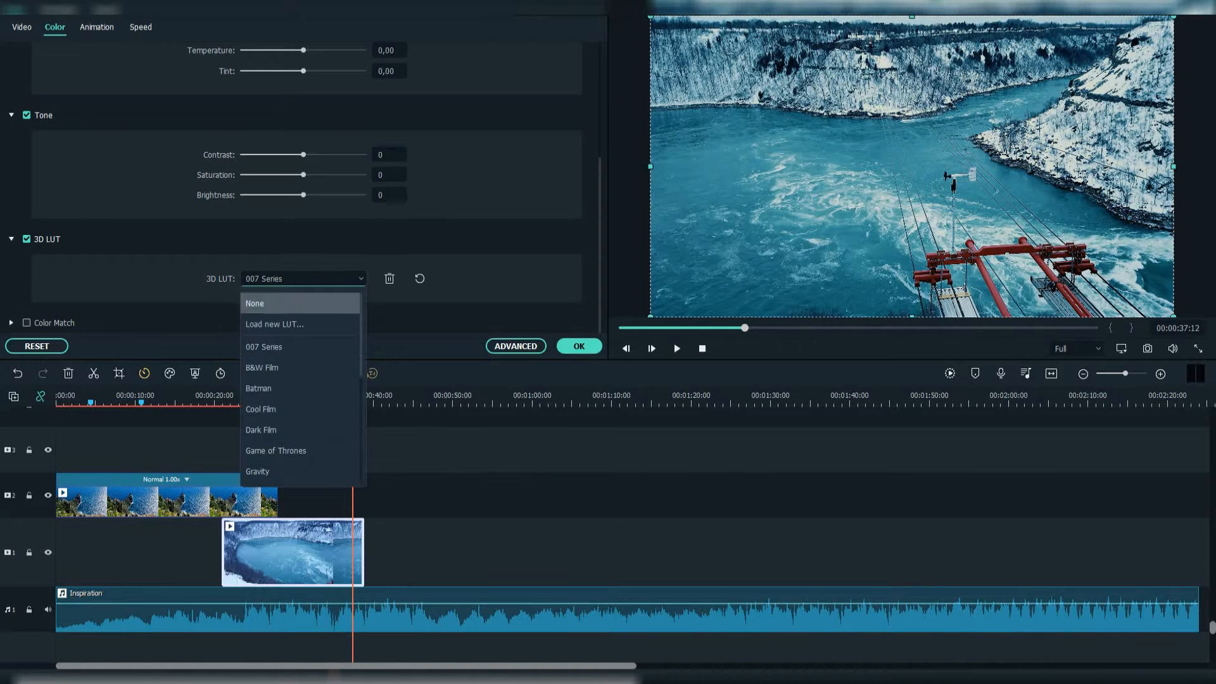
left_click(259, 388)
left_click(303, 278)
left_click(259, 388)
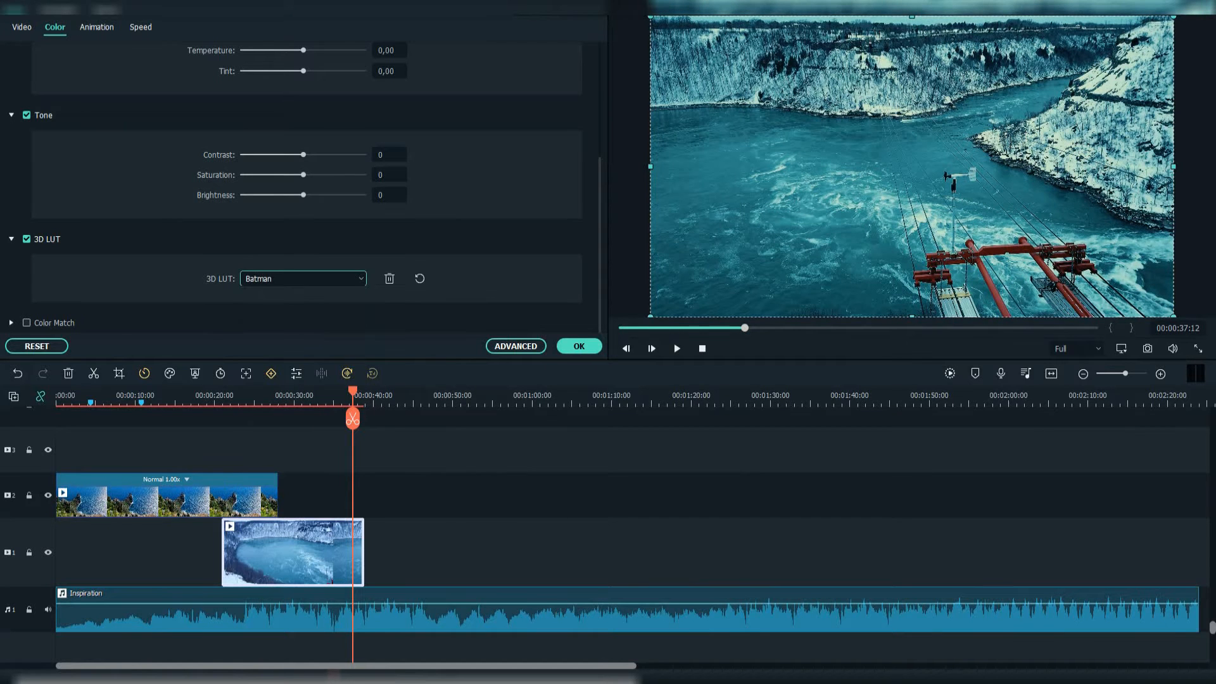
left_click(304, 278)
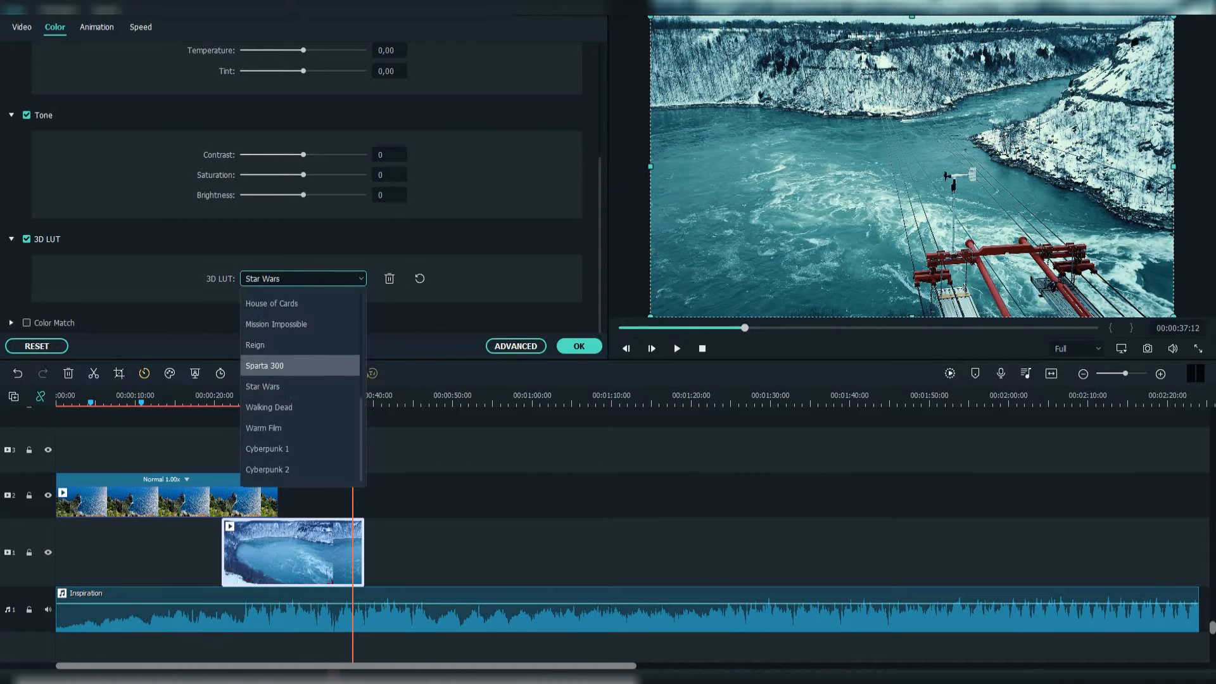
left_click(268, 448)
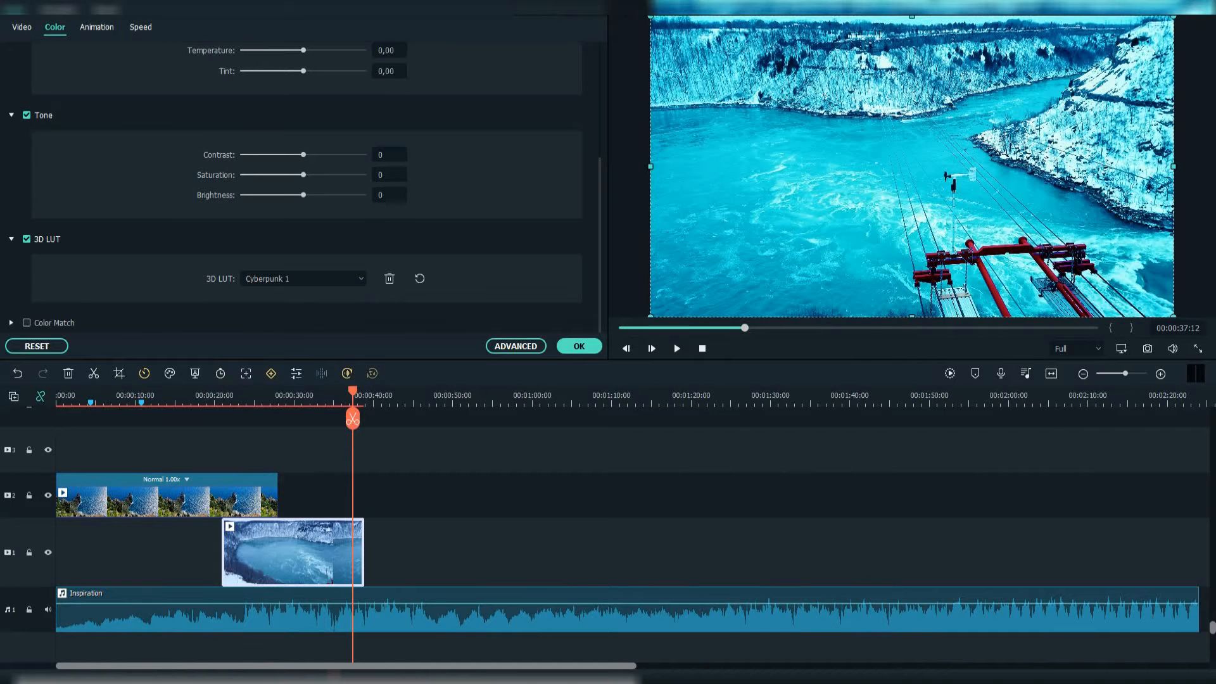
Try the Harry Potter 3D LUT on the winter lake clip, and set the LUT back to None.
left_click(304, 279)
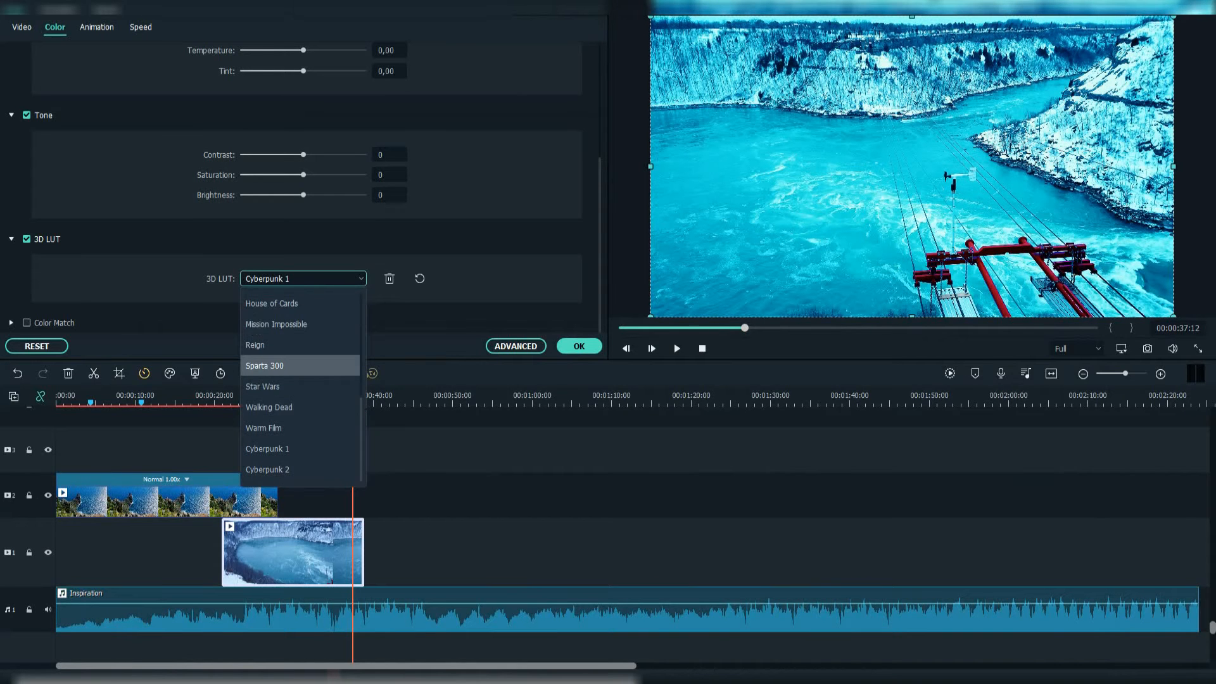
scroll(300, 387, "up", 2)
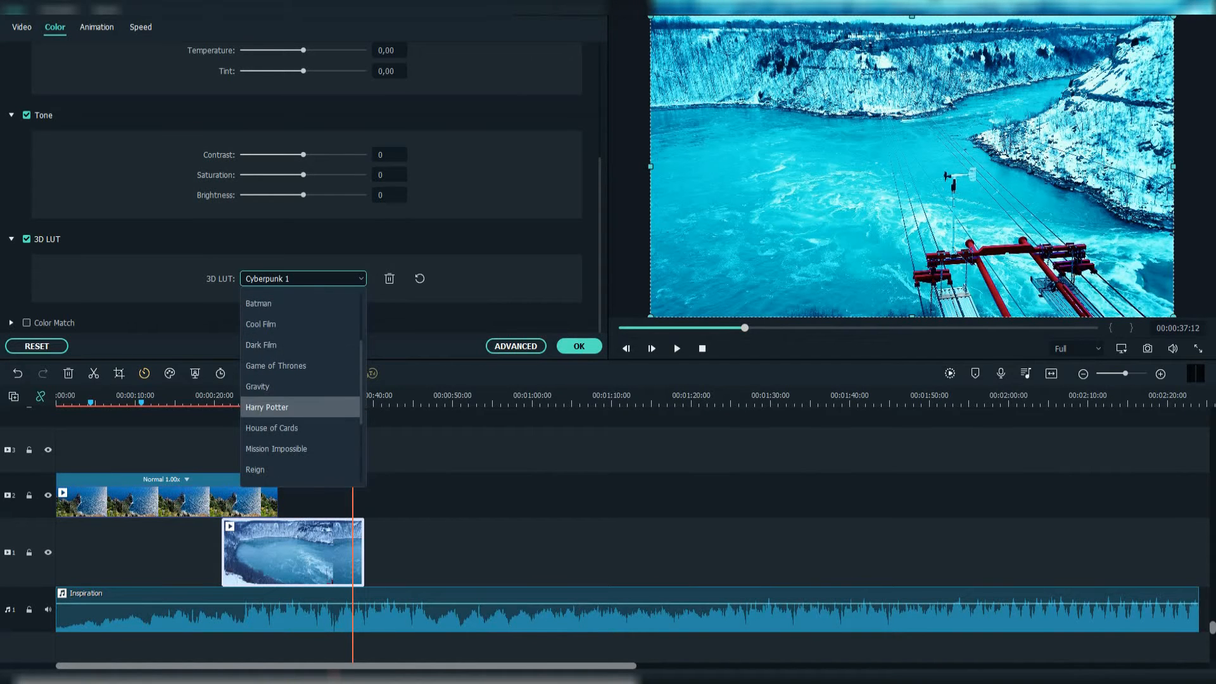
left_click(299, 407)
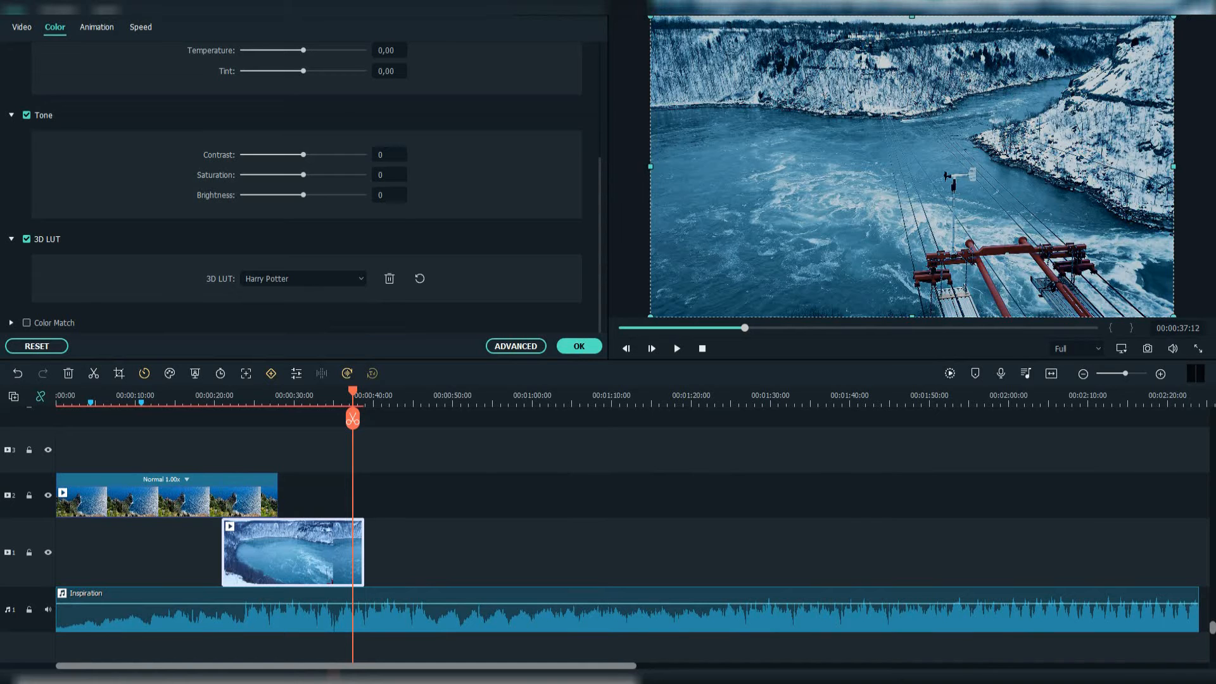
left_click(303, 279)
scroll(299, 380, "up", 3)
left_click(260, 301)
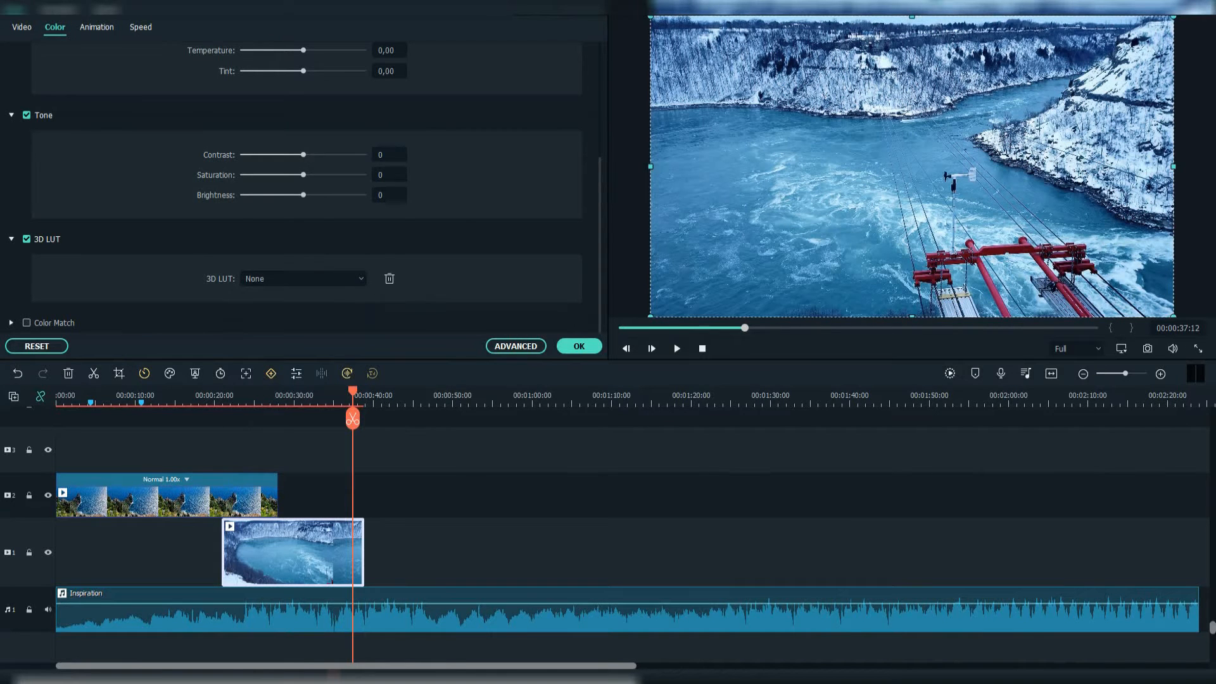
Apply the Fade In, Fade Out, PAUSE, Slide Right and Slide Up animation presets in turn to the winter lake clip, and go to its first keyframe.
left_click(96, 27)
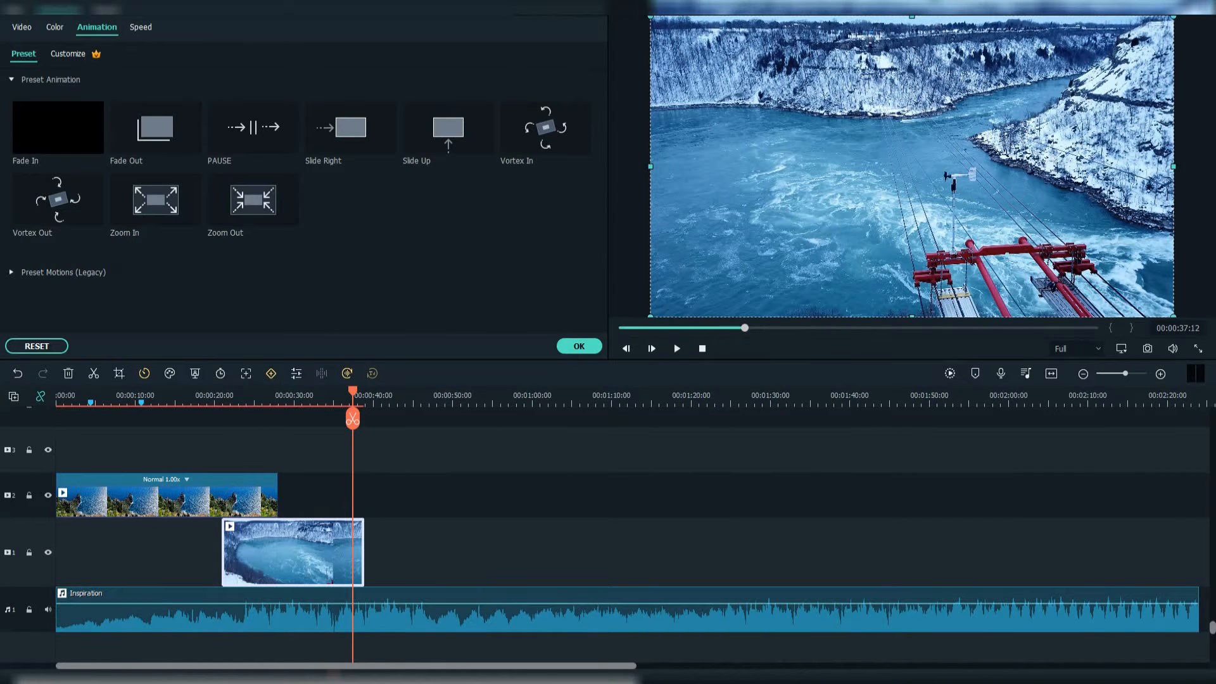
double_click(58, 128)
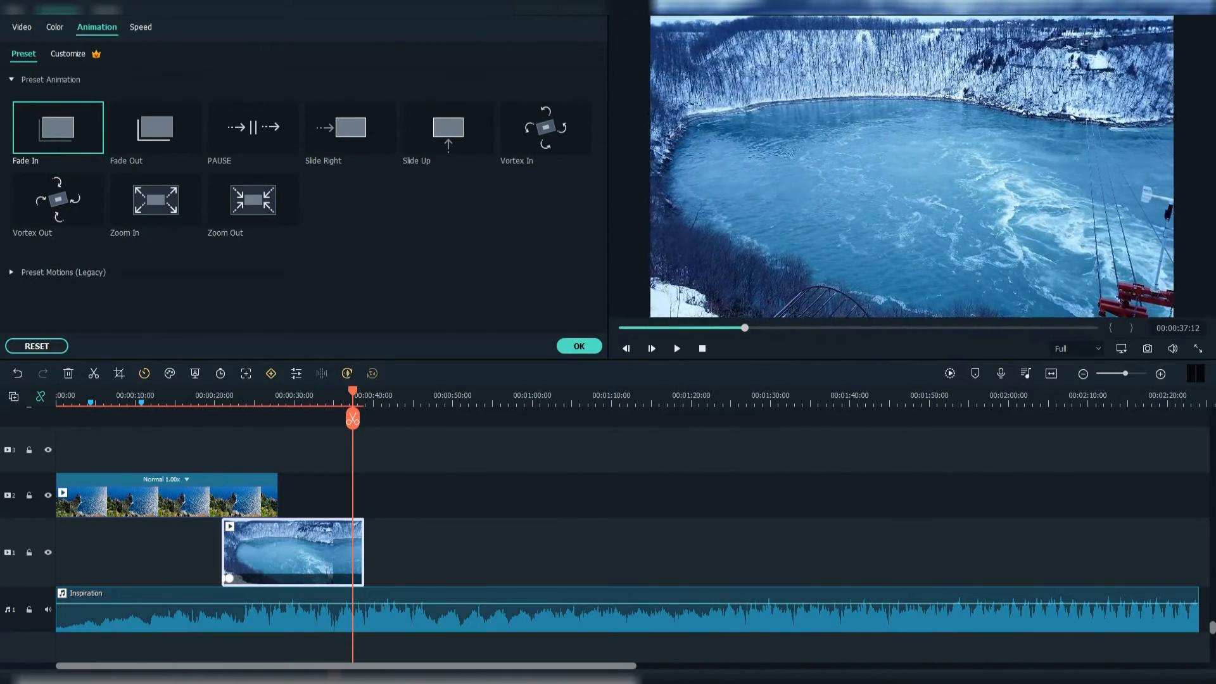
double_click(156, 128)
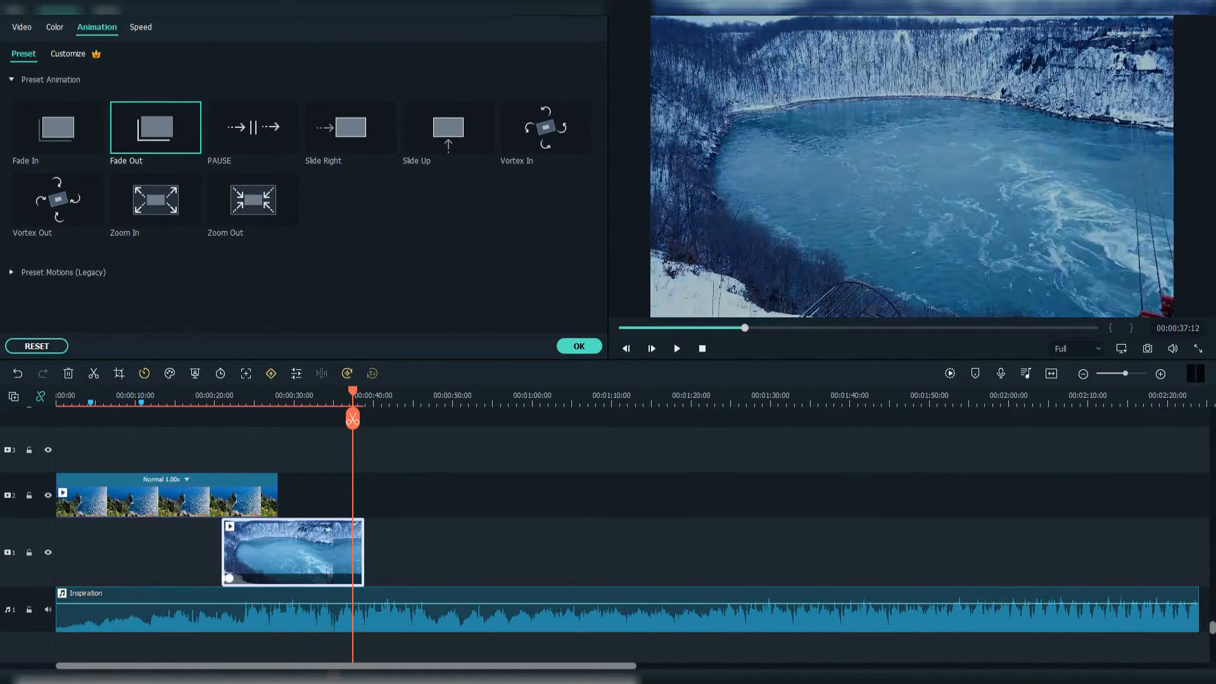
double_click(252, 129)
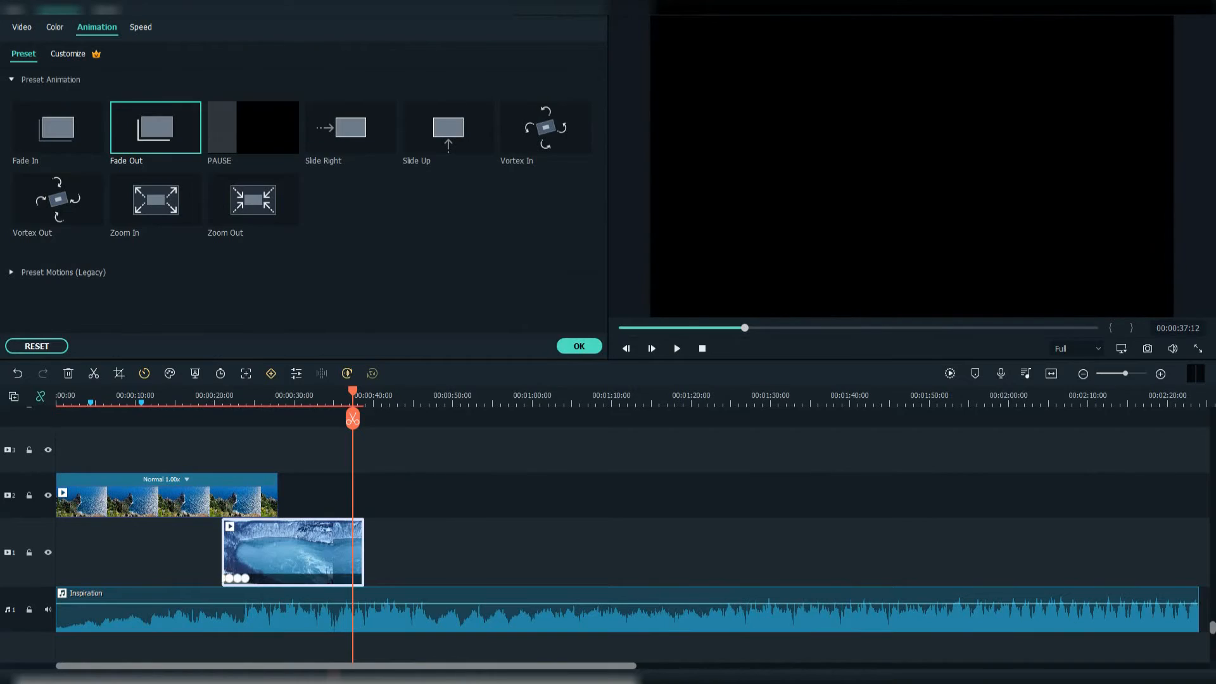
double_click(350, 127)
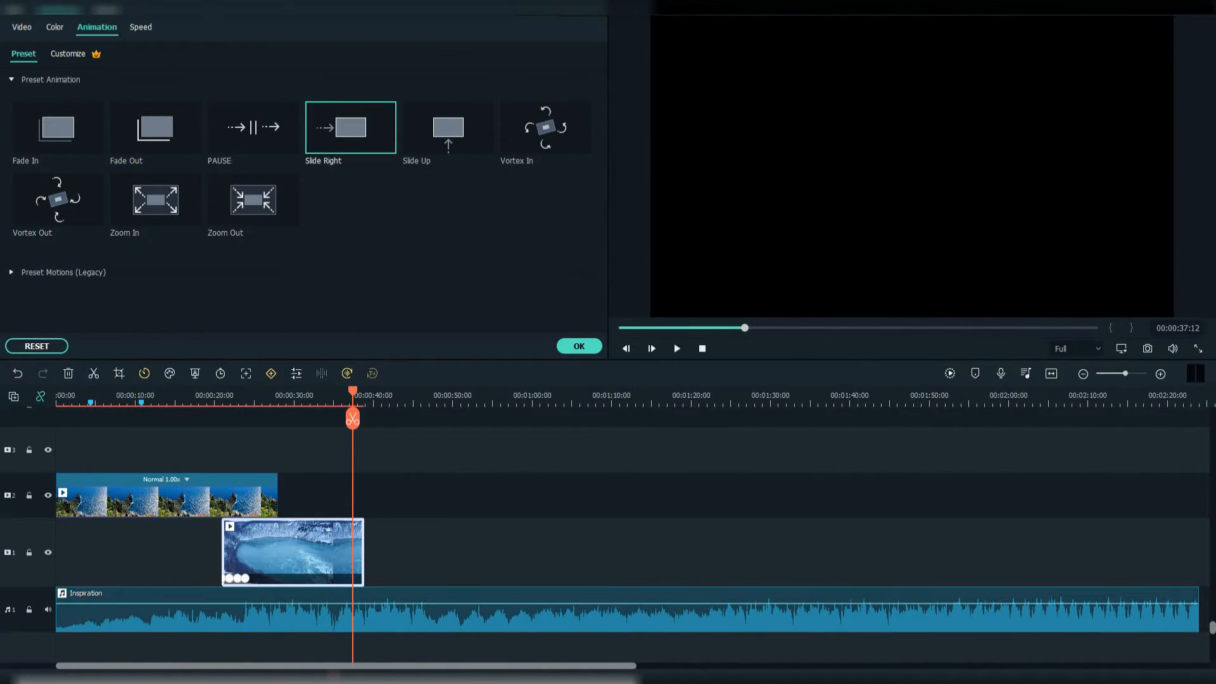
double_click(448, 128)
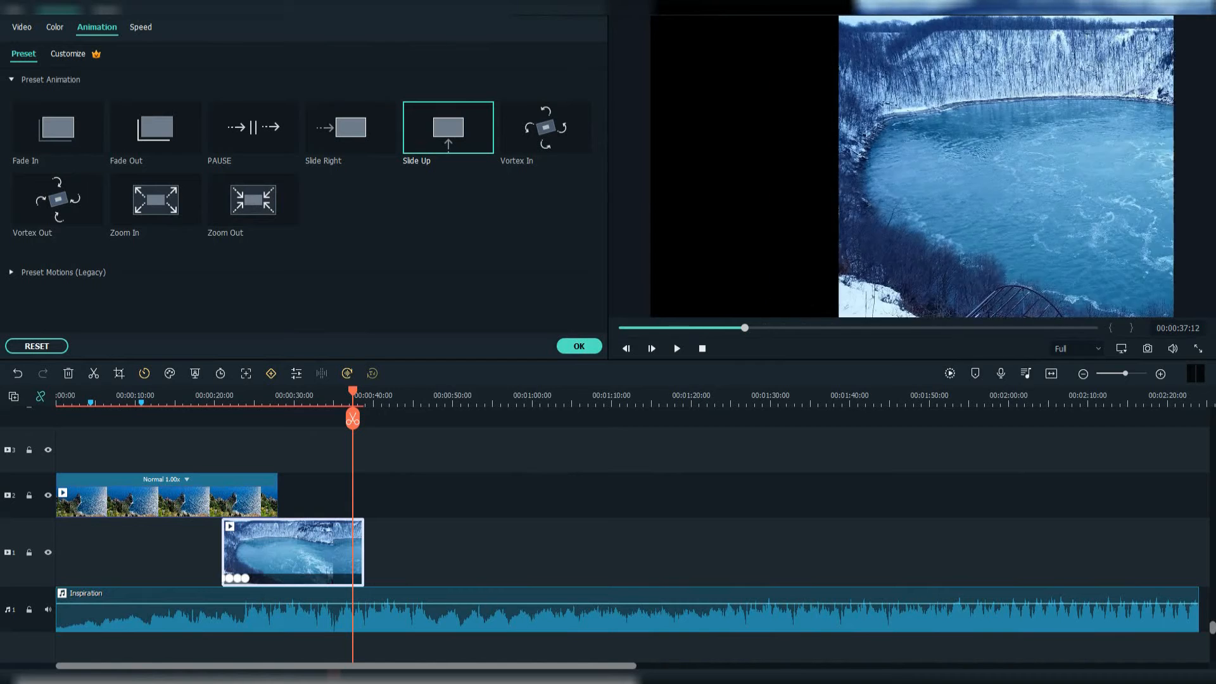
left_click(229, 578)
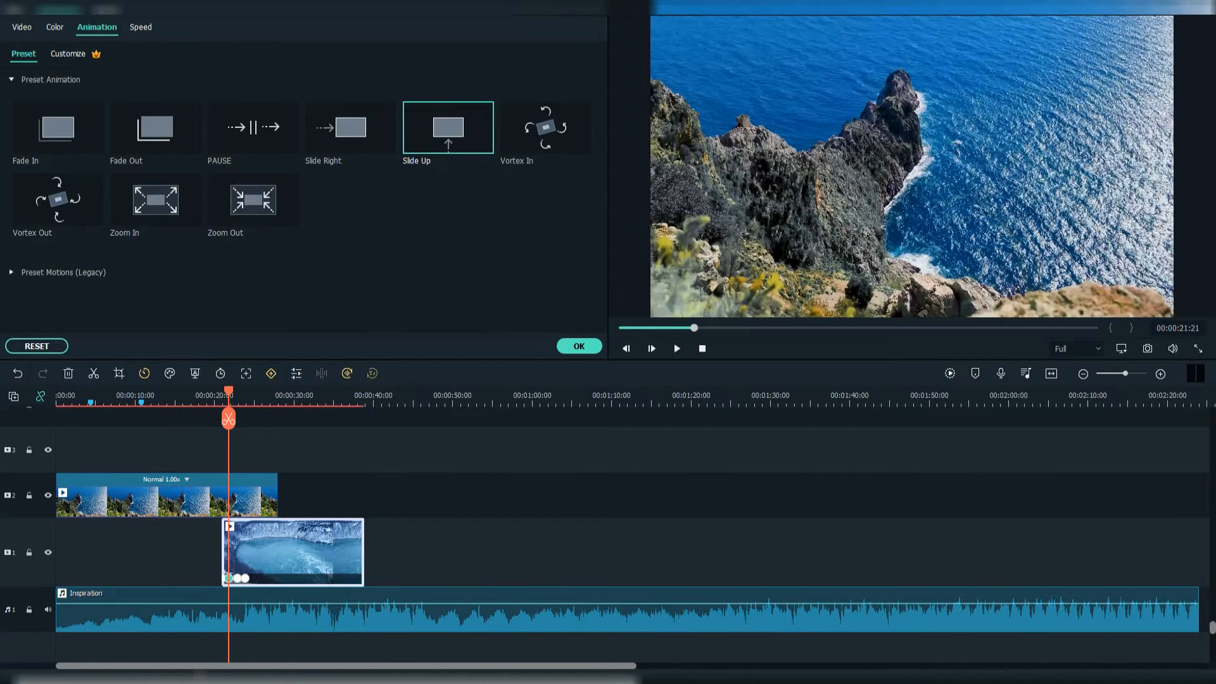
Remove the winter lake clip's animation, delete the clip from the timeline and restore it, and go to about 00:00:29:13.
left_click(238, 578)
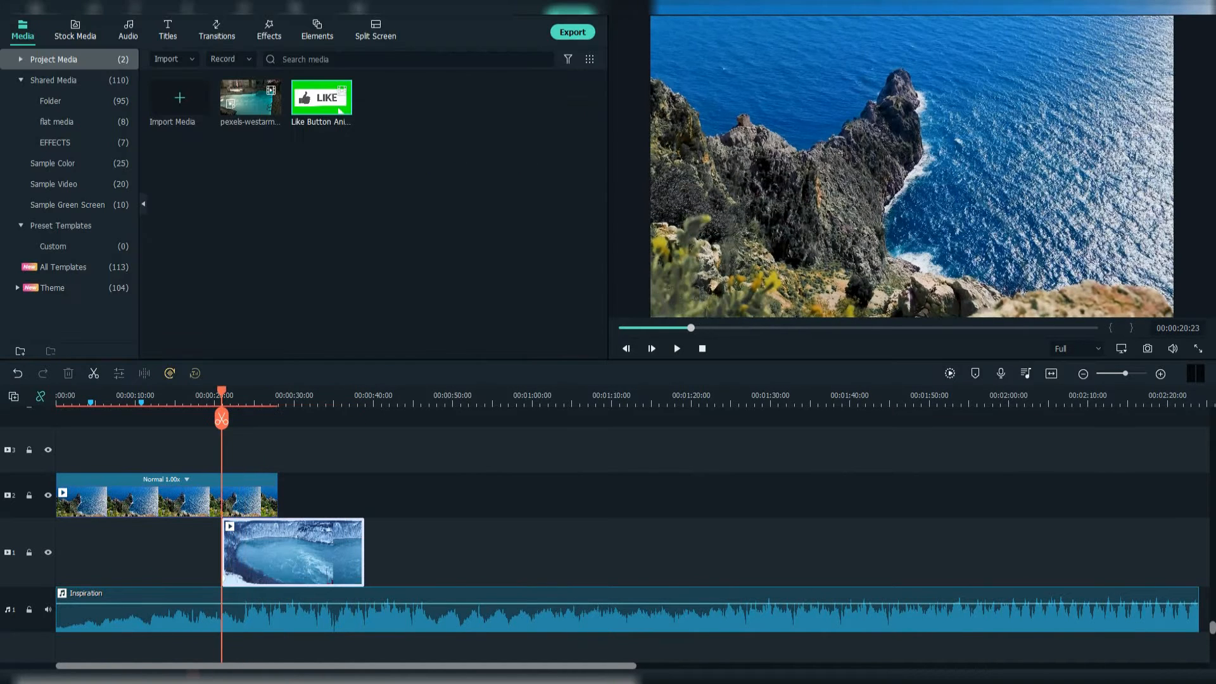
key("Delete")
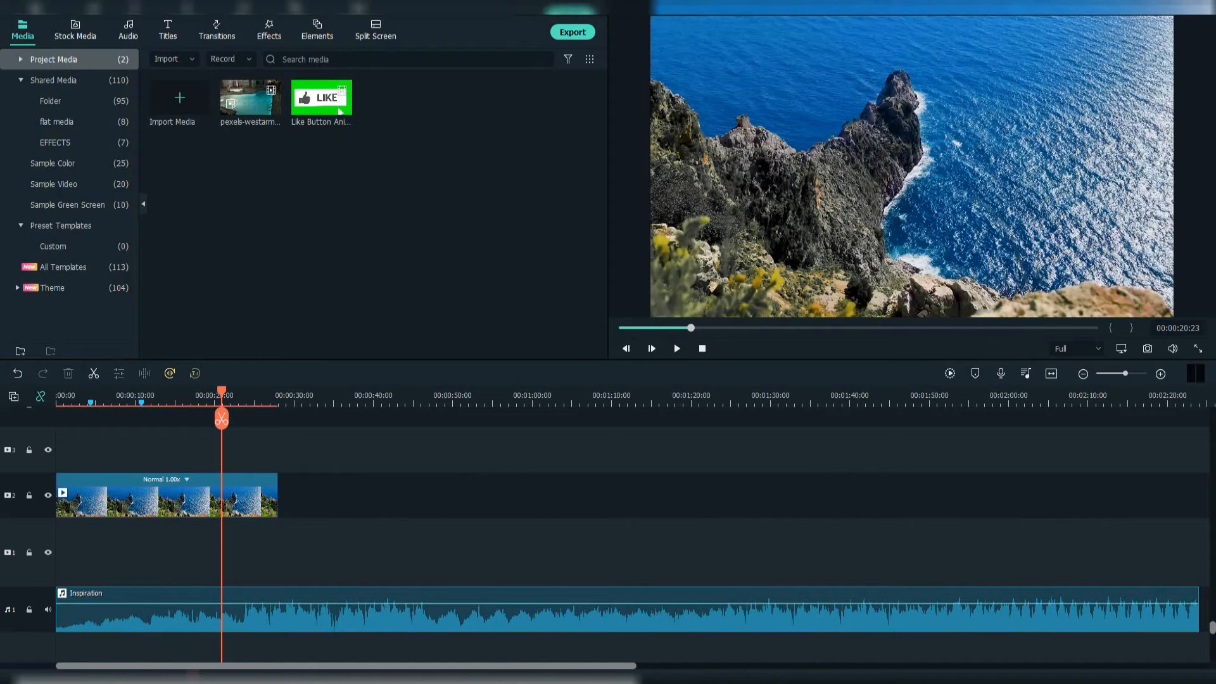
key("Home")
left_click(293, 552)
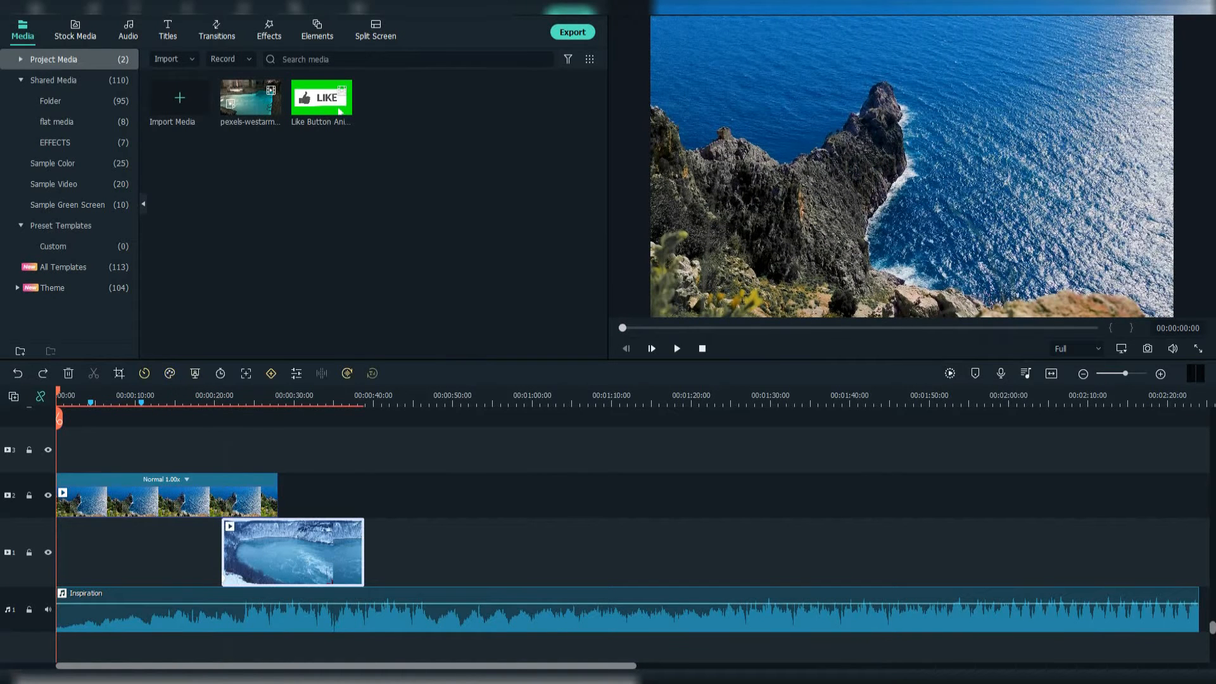
left_click(220, 397)
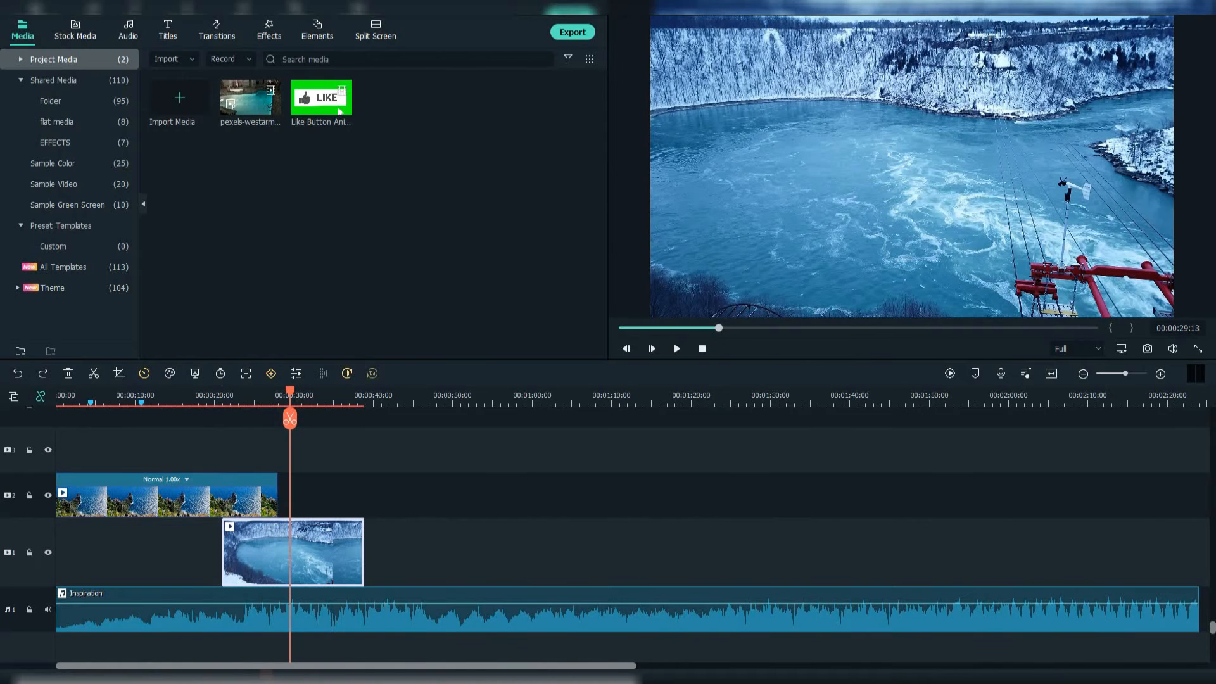
Look through the categories of the audio library and of the titles library.
left_click(128, 31)
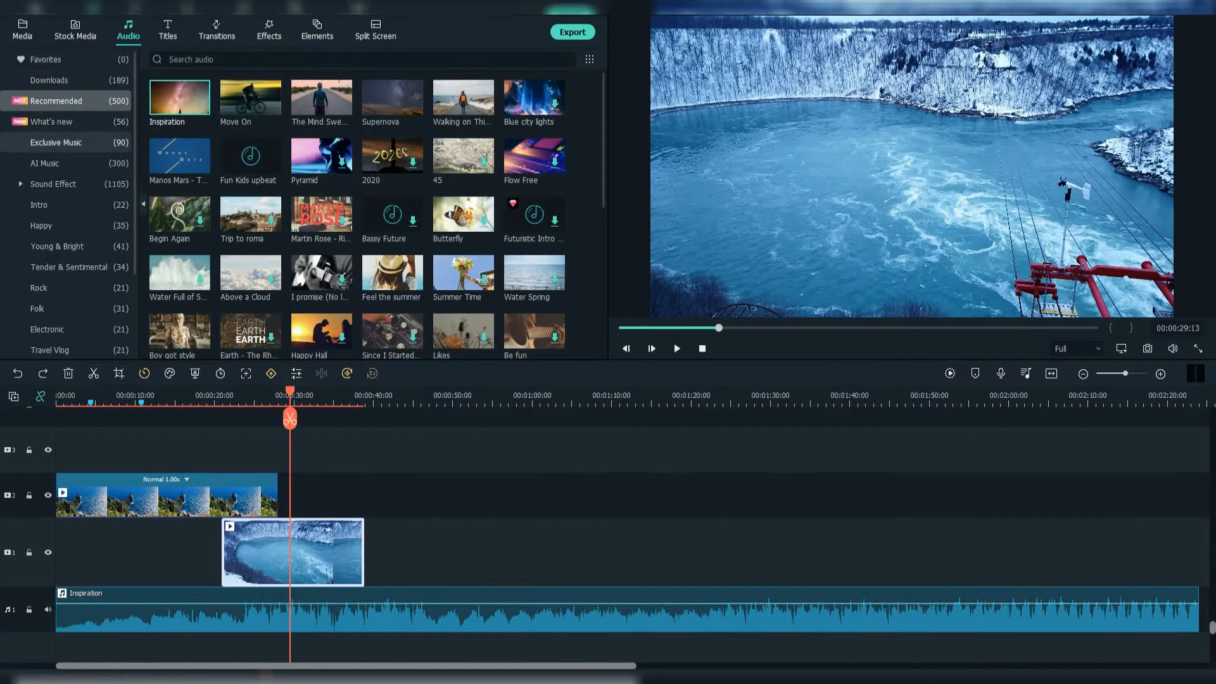
scroll(76, 152, "down", 3)
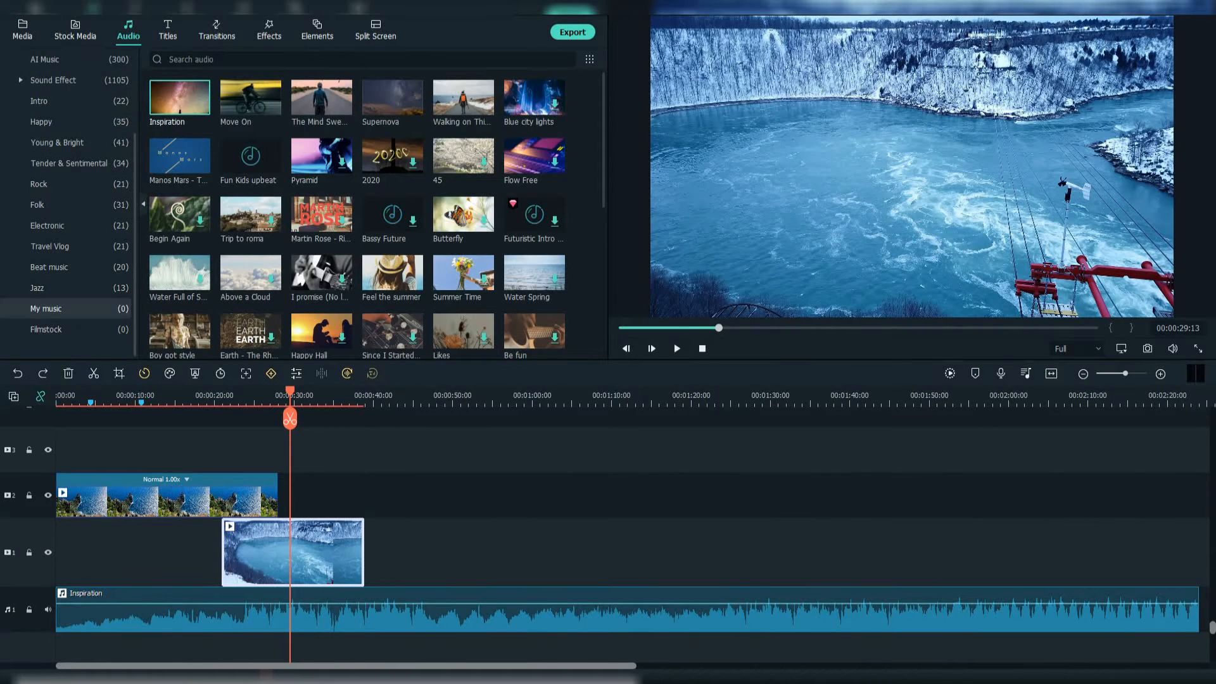
scroll(63, 267, "up", 3)
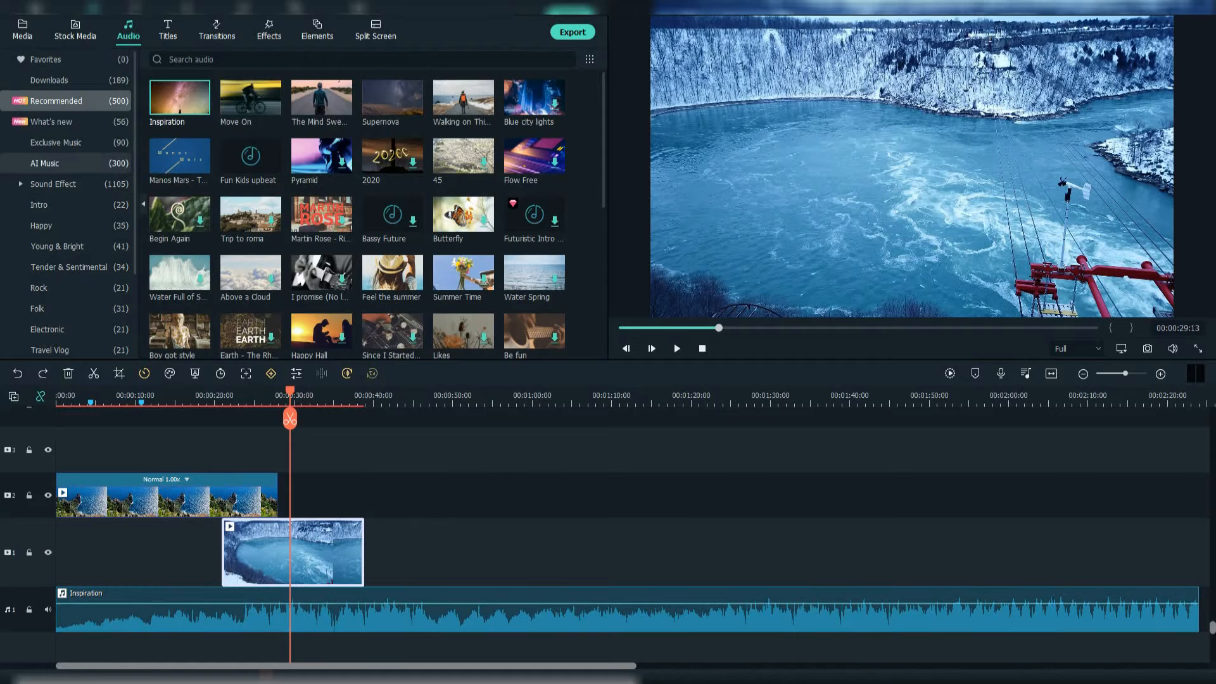
left_click(167, 30)
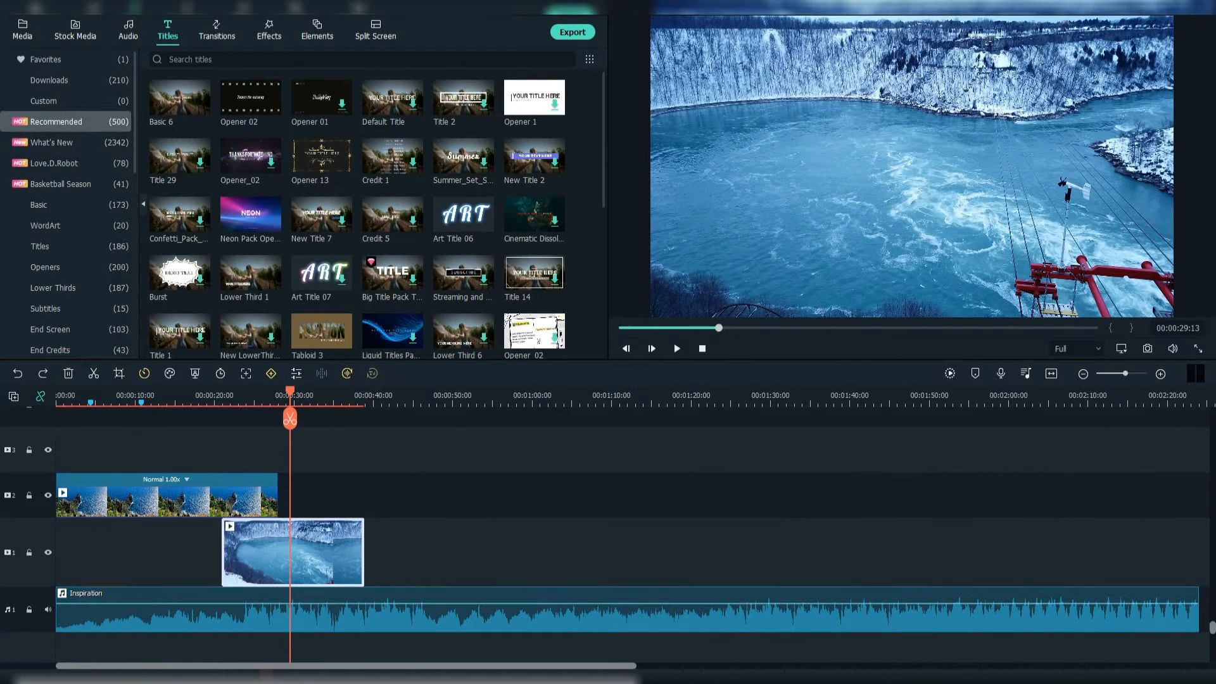
scroll(377, 214, "down", 5)
scroll(64, 163, "down", 2)
scroll(63, 162, "down", 4)
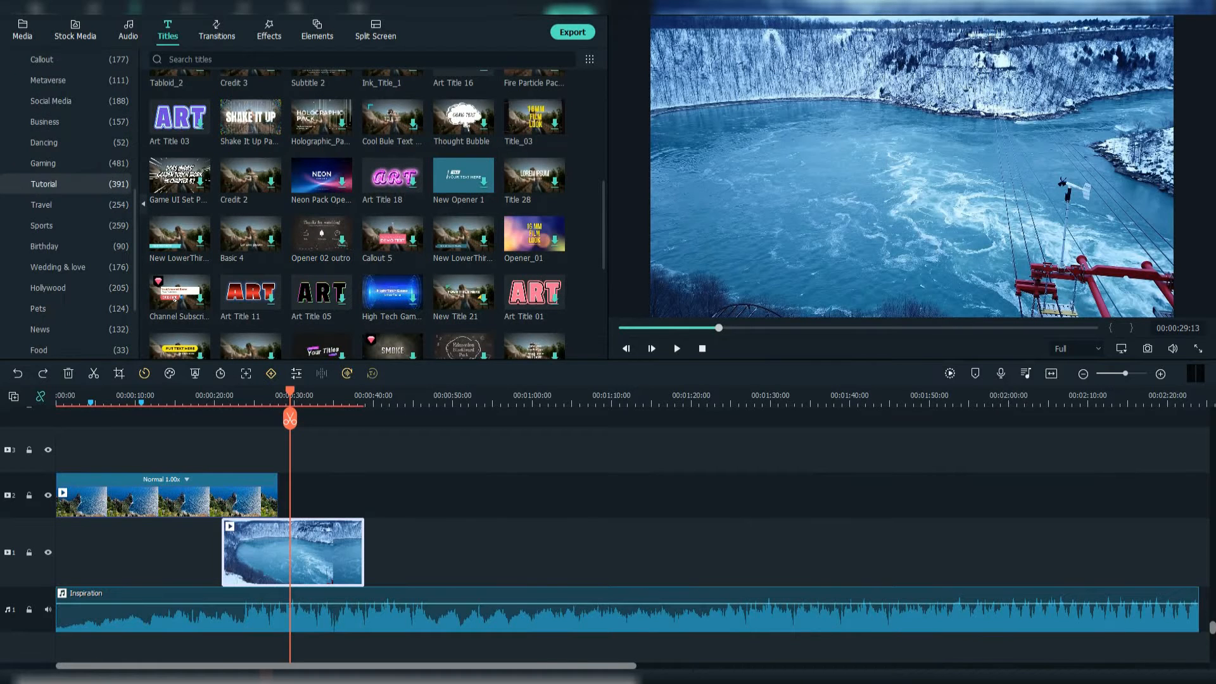
scroll(63, 228, "up", 6)
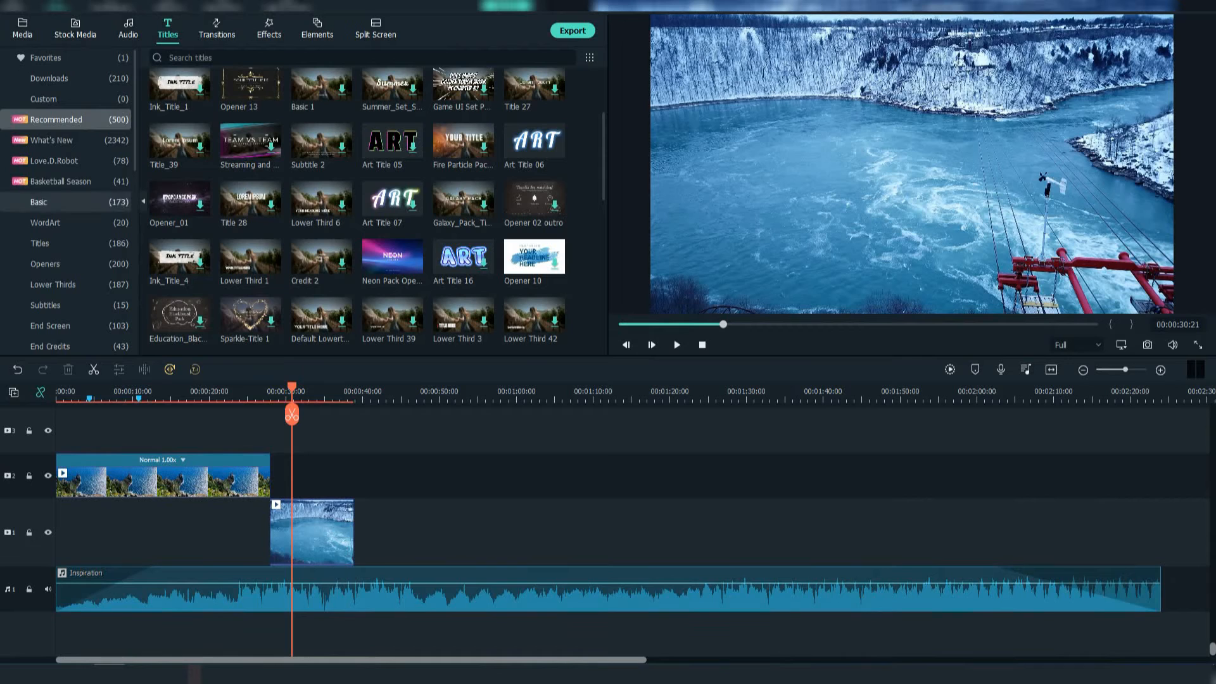
Add the Basic 6 title from the favorites above the winter lake clip at 00:00:30:21, and open its settings.
left_click(48, 58)
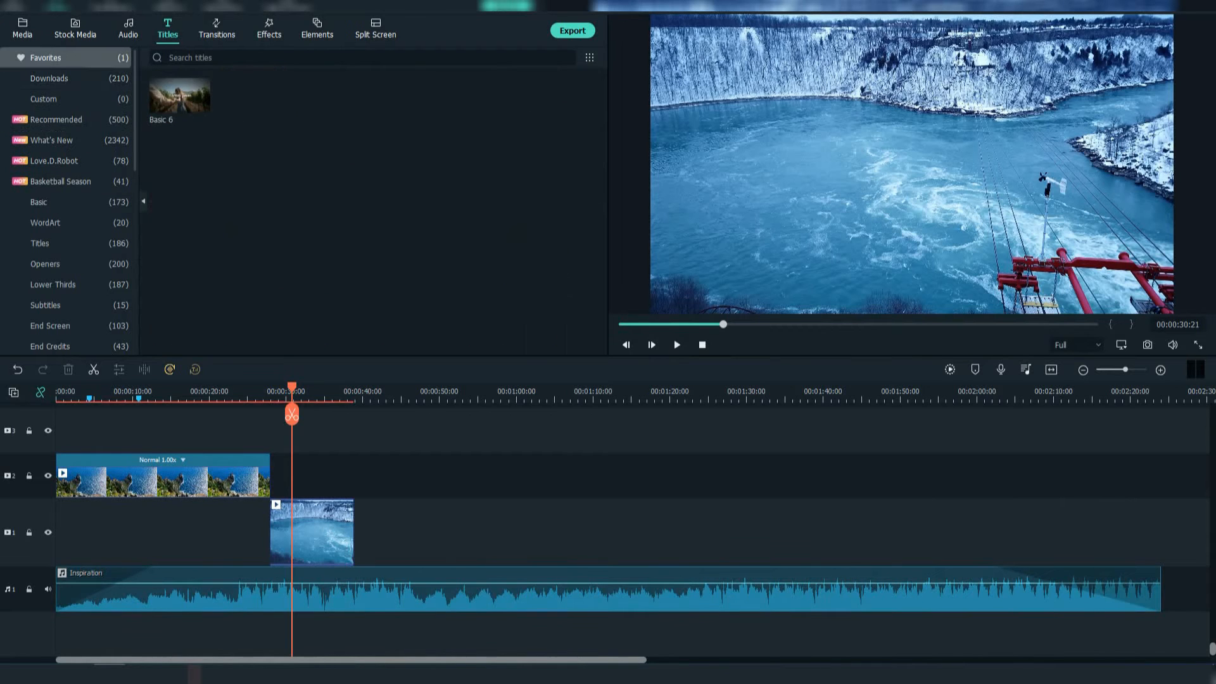
left_click_drag(180, 95, 305, 476)
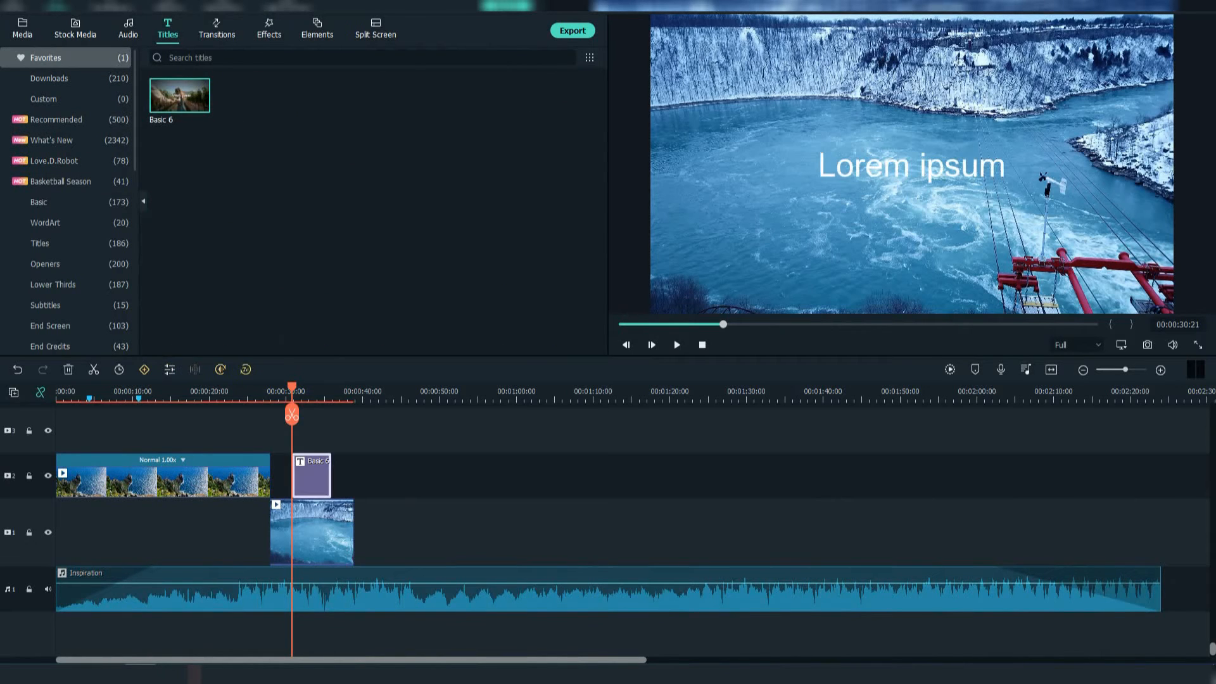
double_click(306, 476)
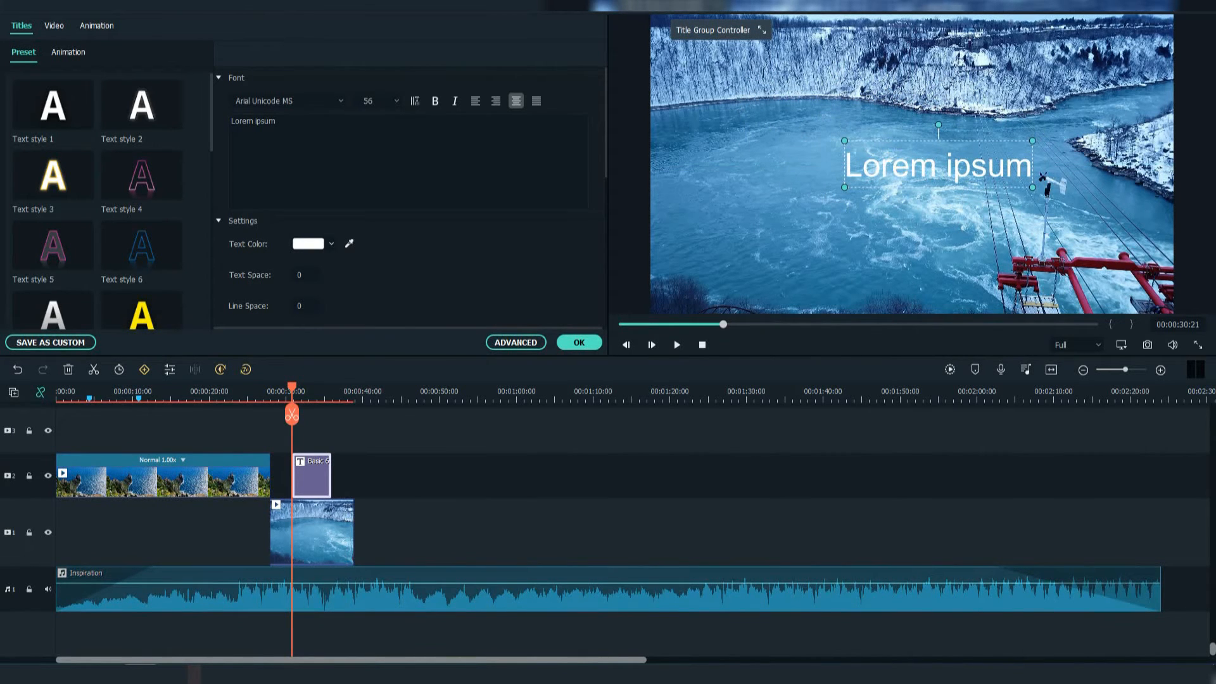
Set the Basic 6 title's font to Baloo and its size to 55.
key("Down")
key("Down")
key("Down")
key("Down")
key("Down")
key("Down")
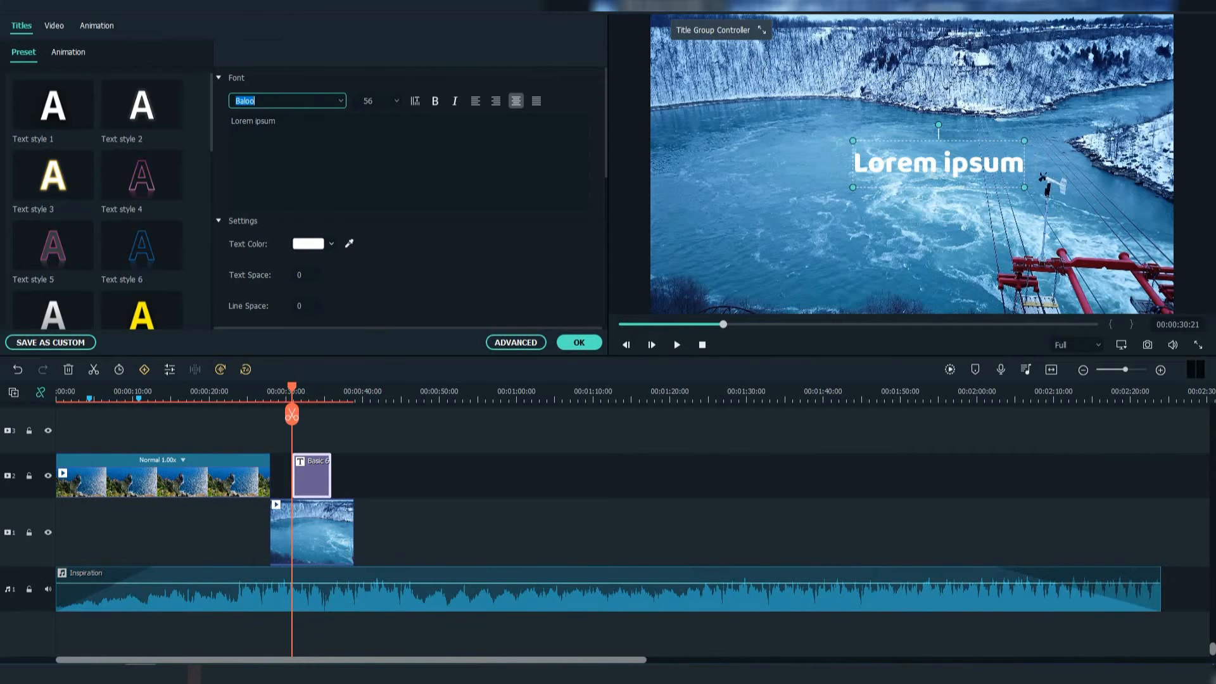
scroll(376, 100, "down", 20)
scroll(376, 101, "up", 20)
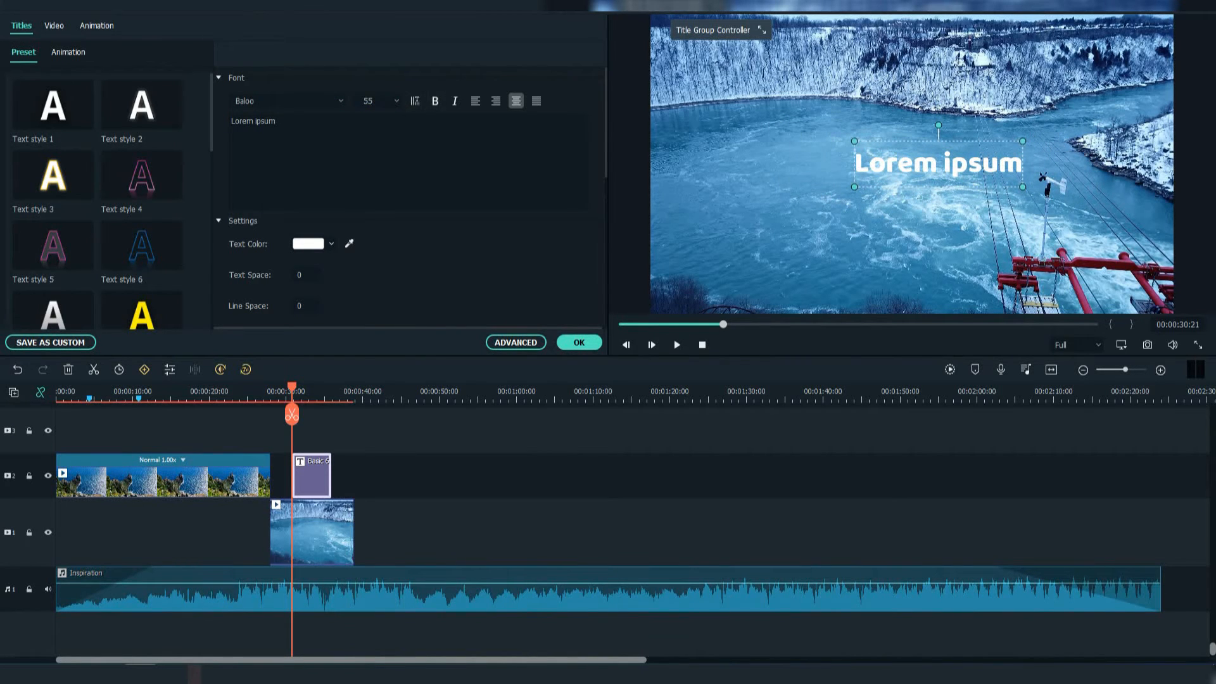
Color the title text red and set its text space to 11.
left_click(330, 244)
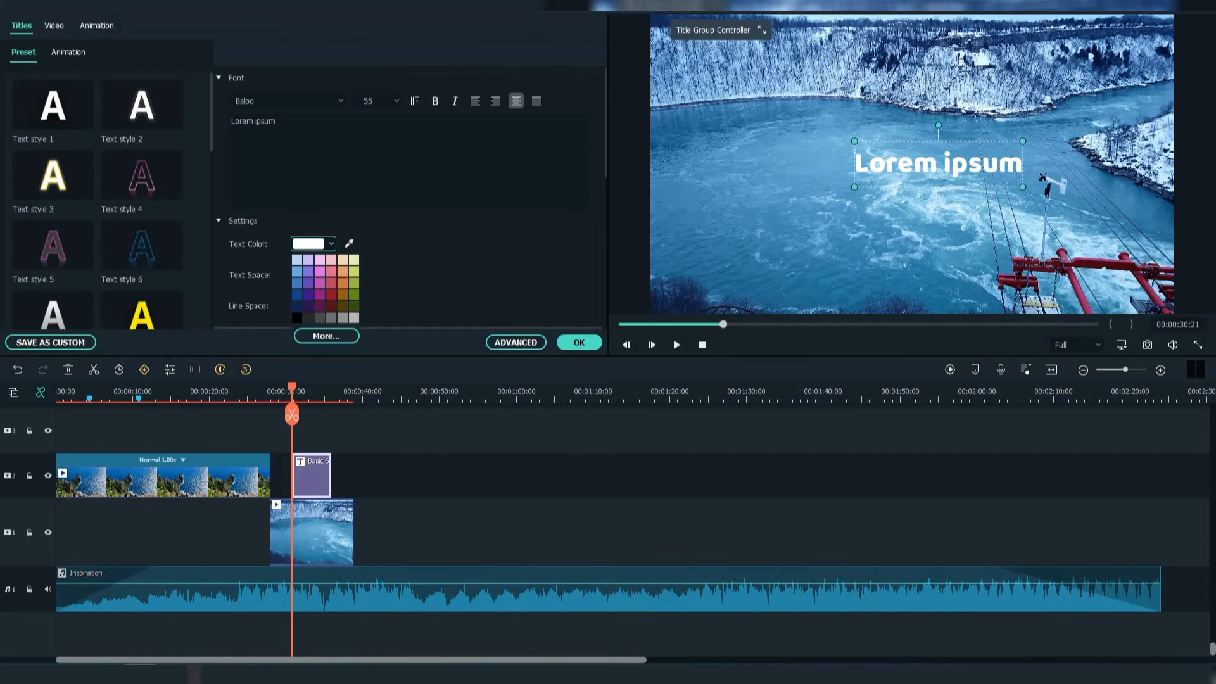
left_click(332, 283)
scroll(348, 266, "down", 5)
scroll(347, 266, "up", 5)
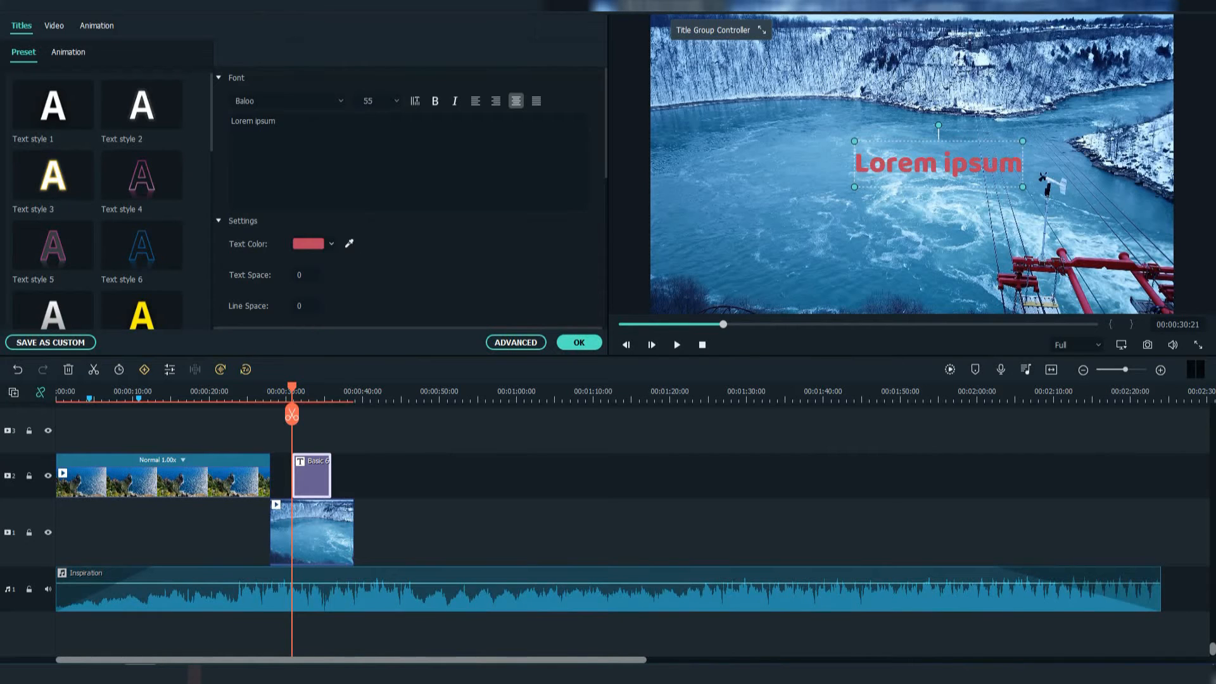
mouse_move(305, 275)
left_mouse_down()
mouse_move(348, 275)
mouse_move(311, 275)
left_mouse_up()
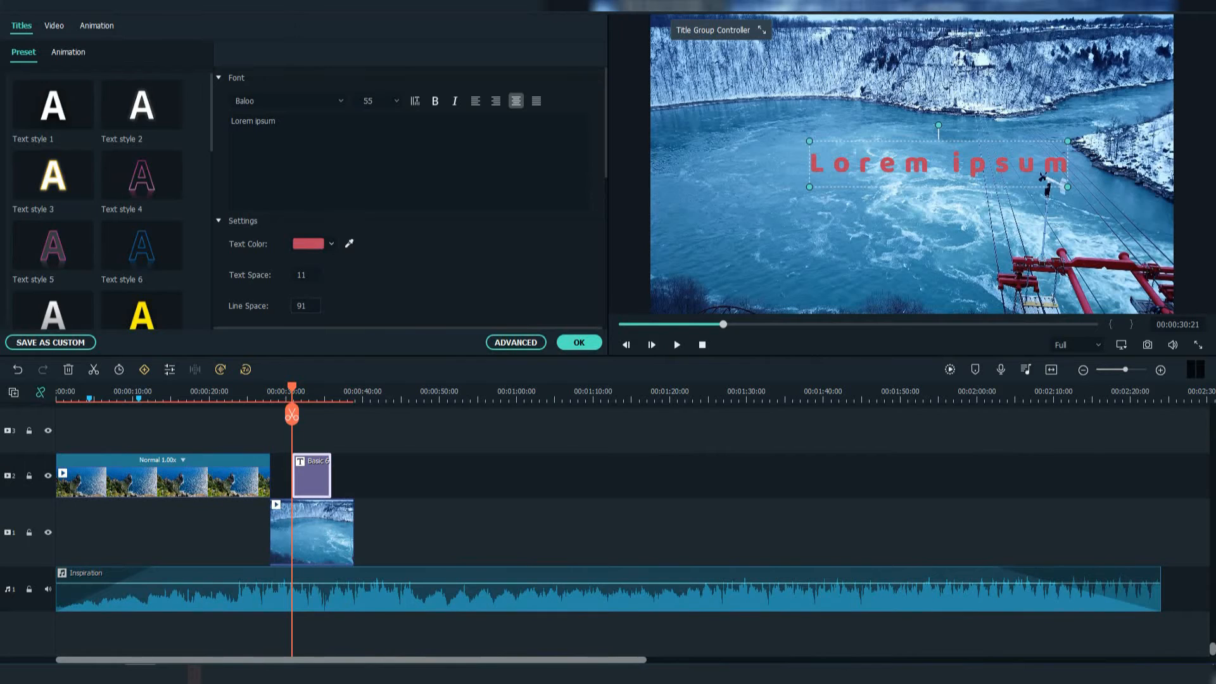
Add a second line "jhjgjhg" to the title, tighten the line space to -42, and accept the title settings.
left_click(283, 122)
key("Return")
type("jhjgjhg")
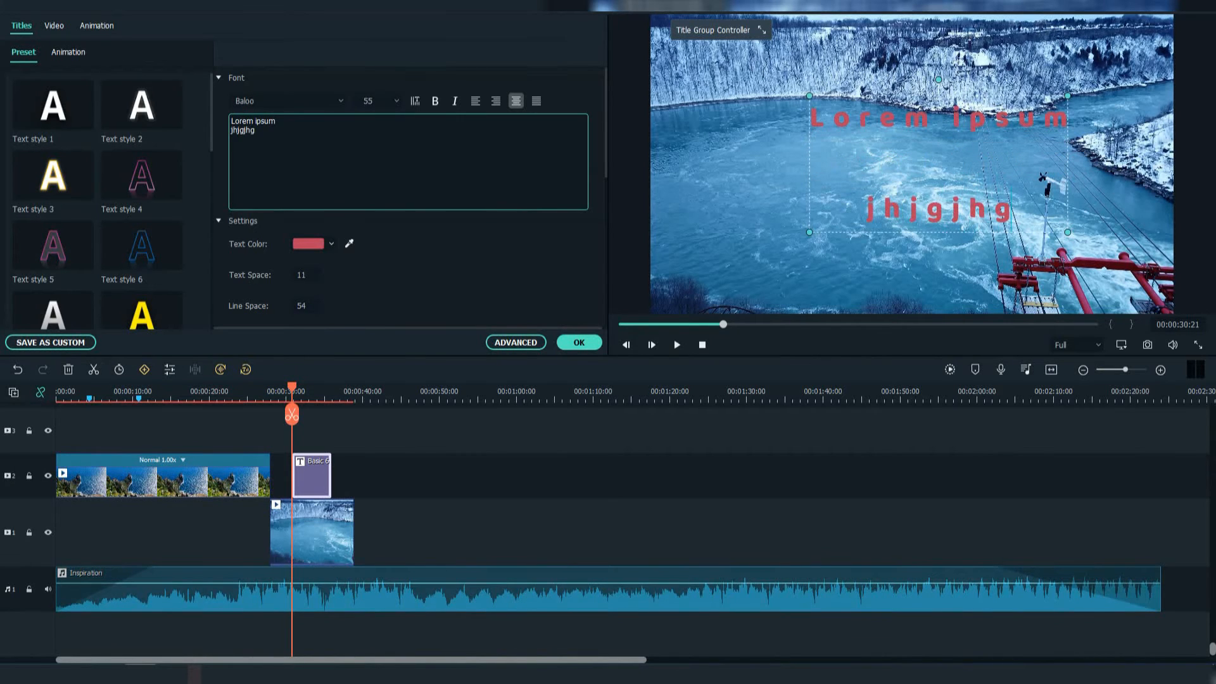
left_click_drag(335, 306, 279, 306)
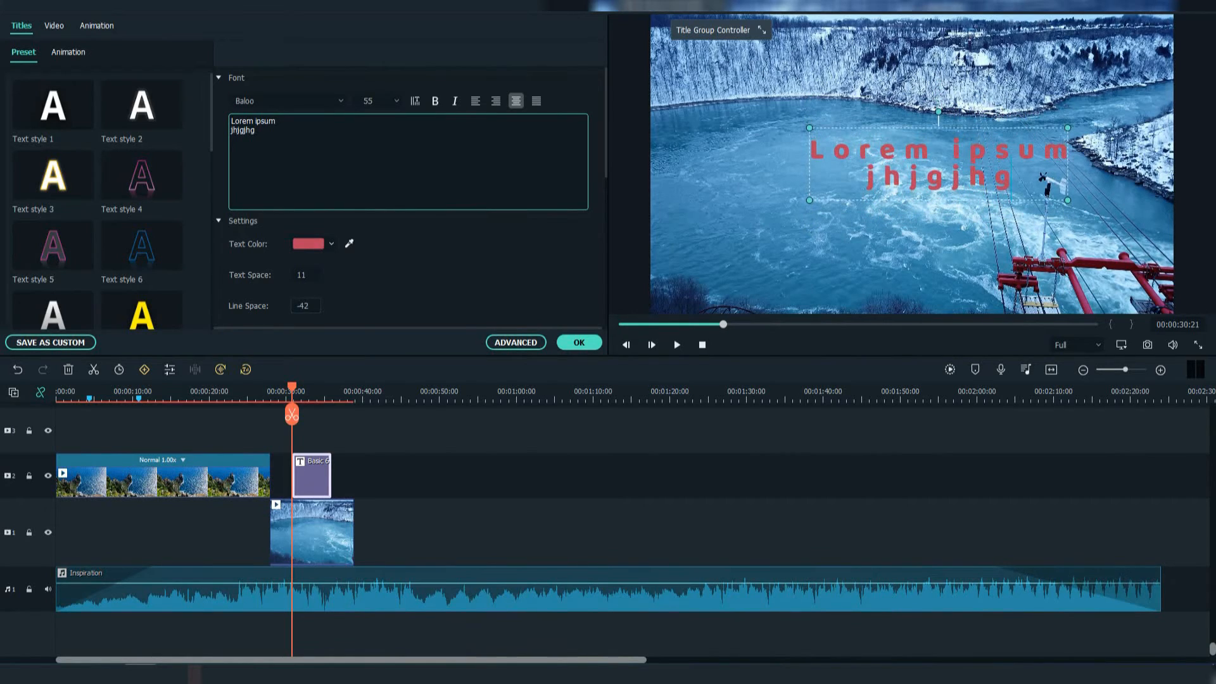
left_click(579, 342)
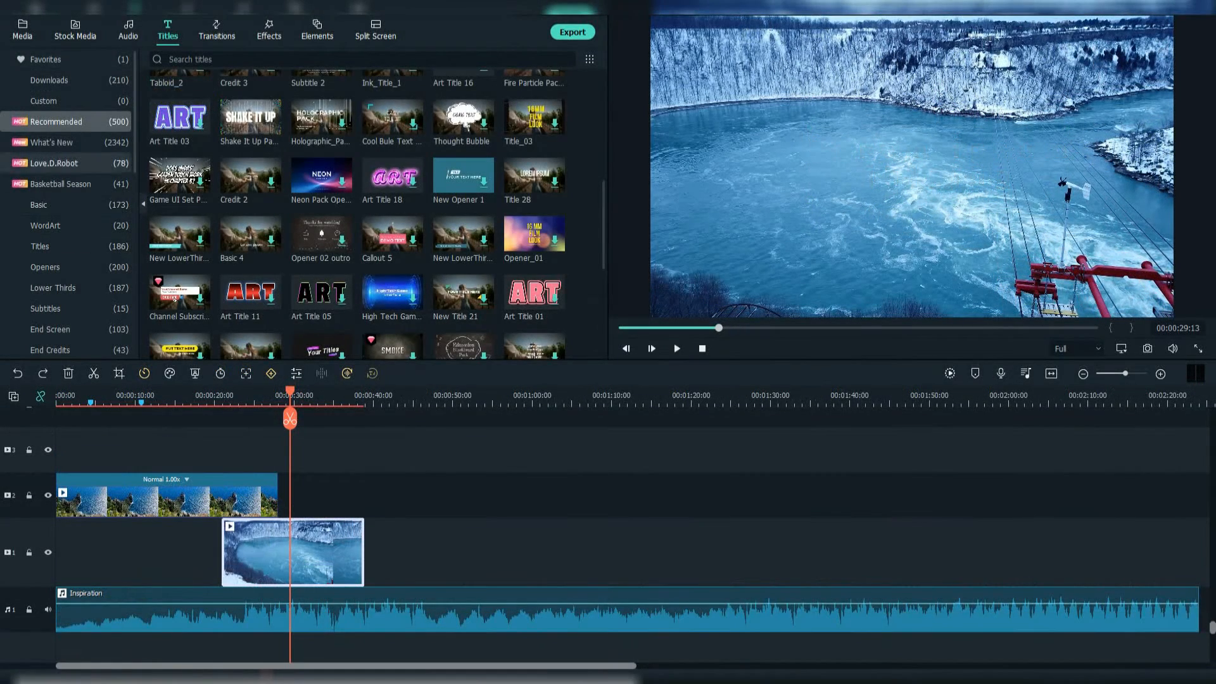
Center the Orb Twist 4 transition on the cut between the cliff and winter lake clips, and play its rendered preview.
left_click(217, 31)
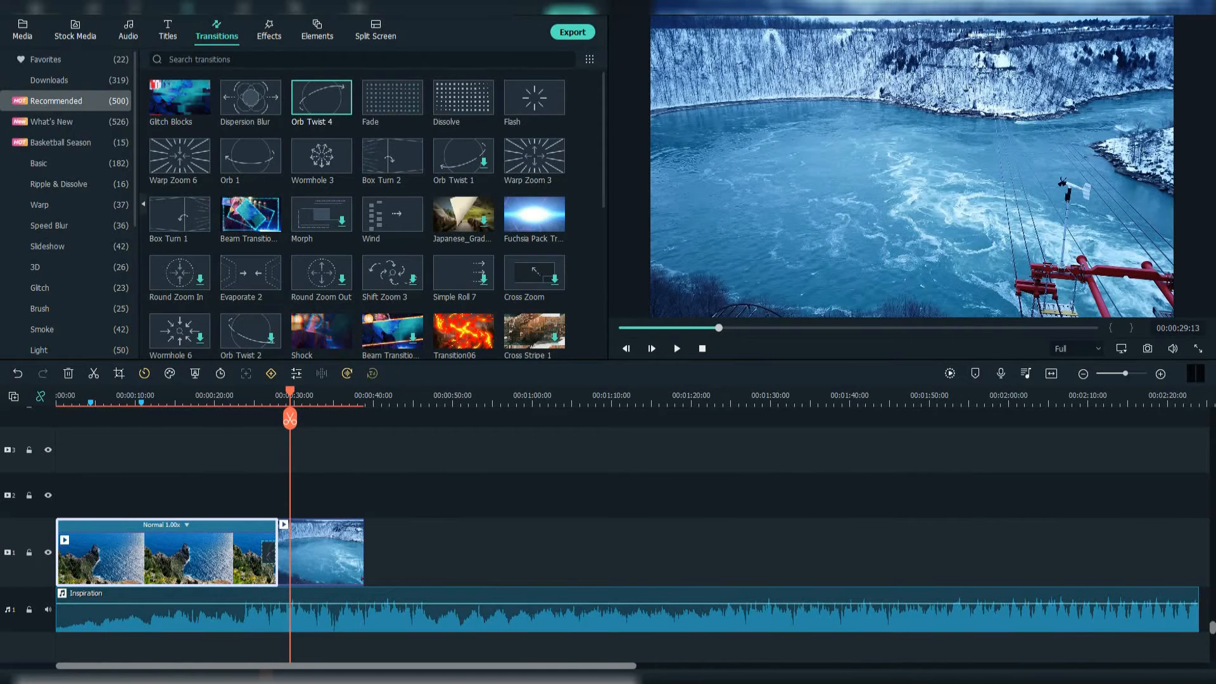
left_click(326, 549)
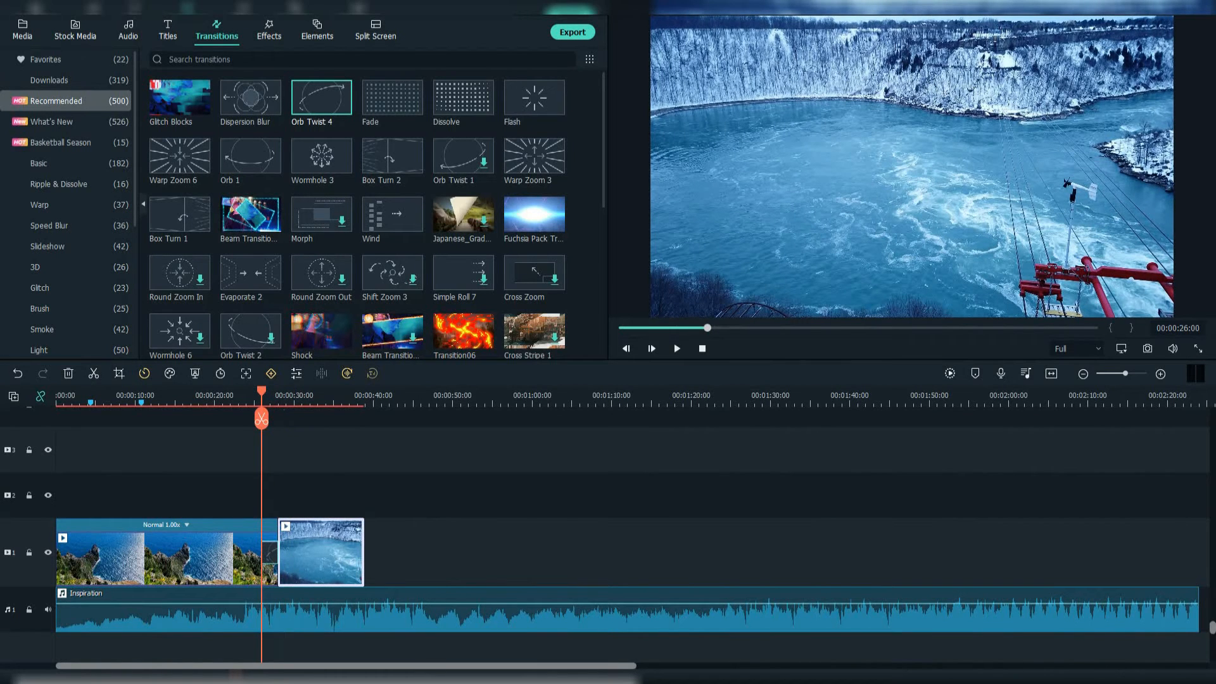
left_click_drag(272, 551, 278, 552)
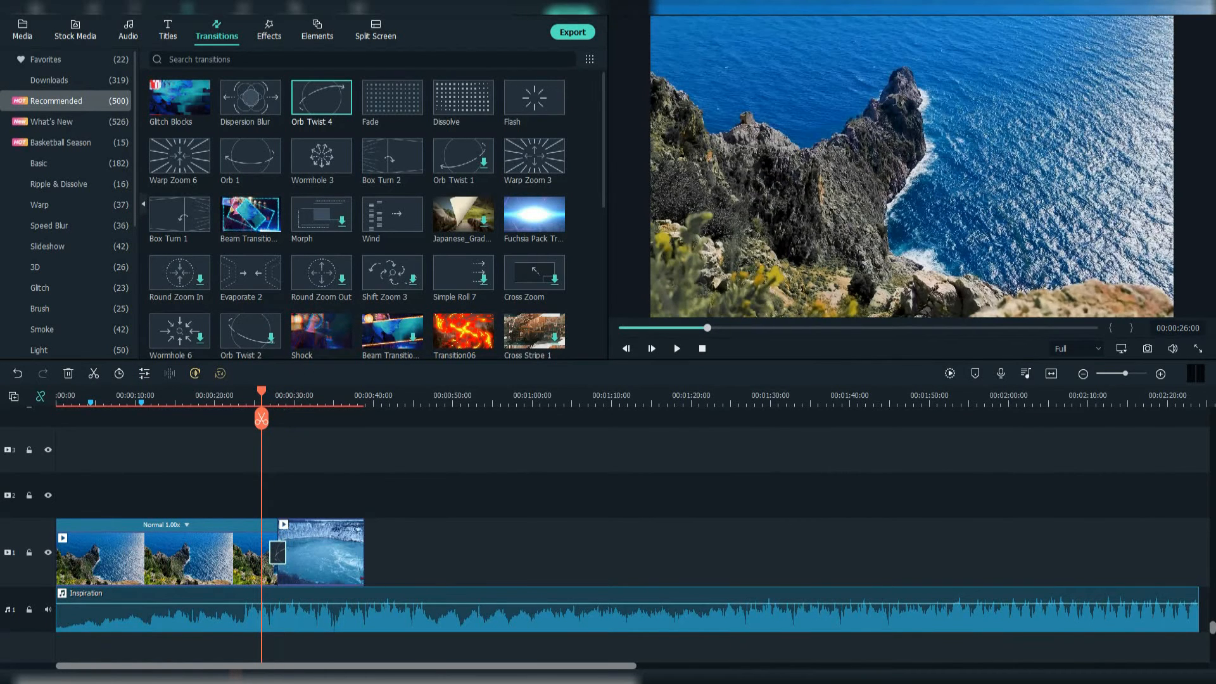
left_click(950, 374)
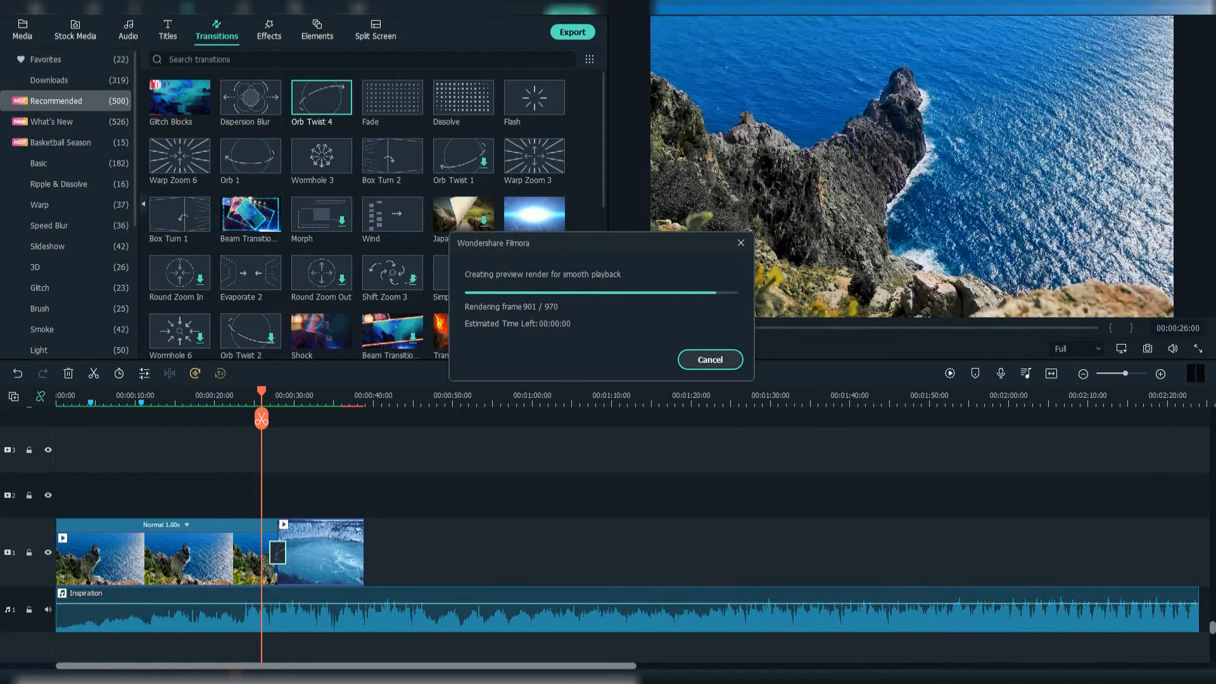
key("space")
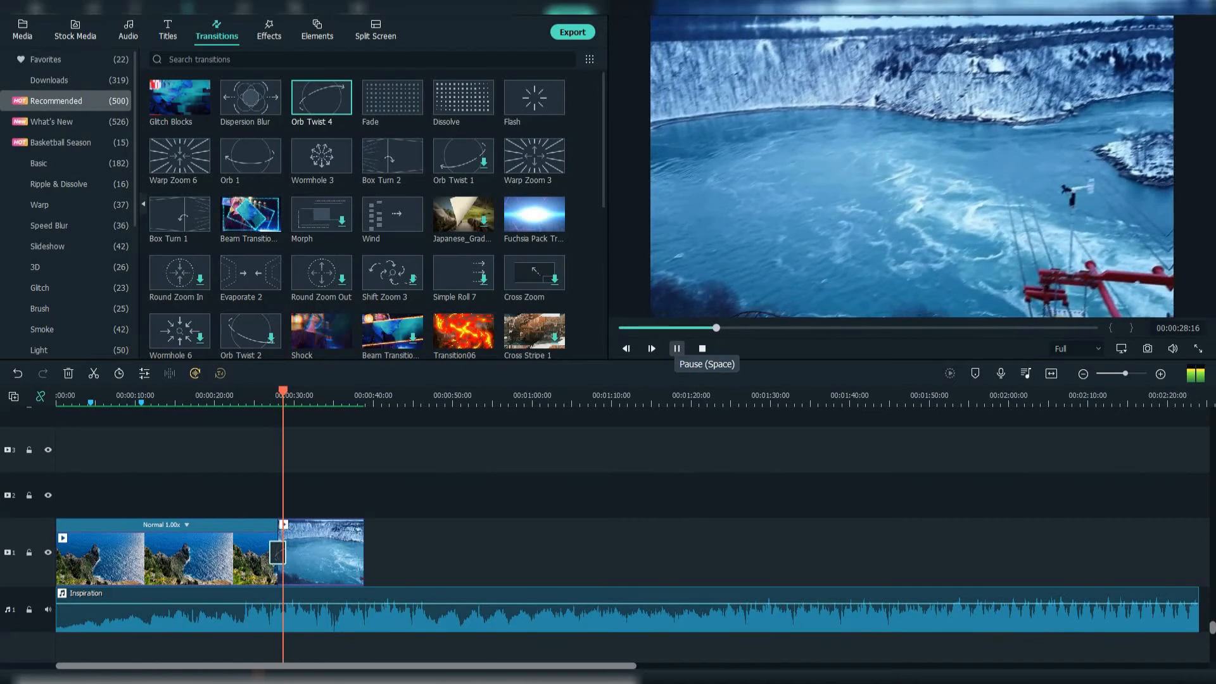
key("space")
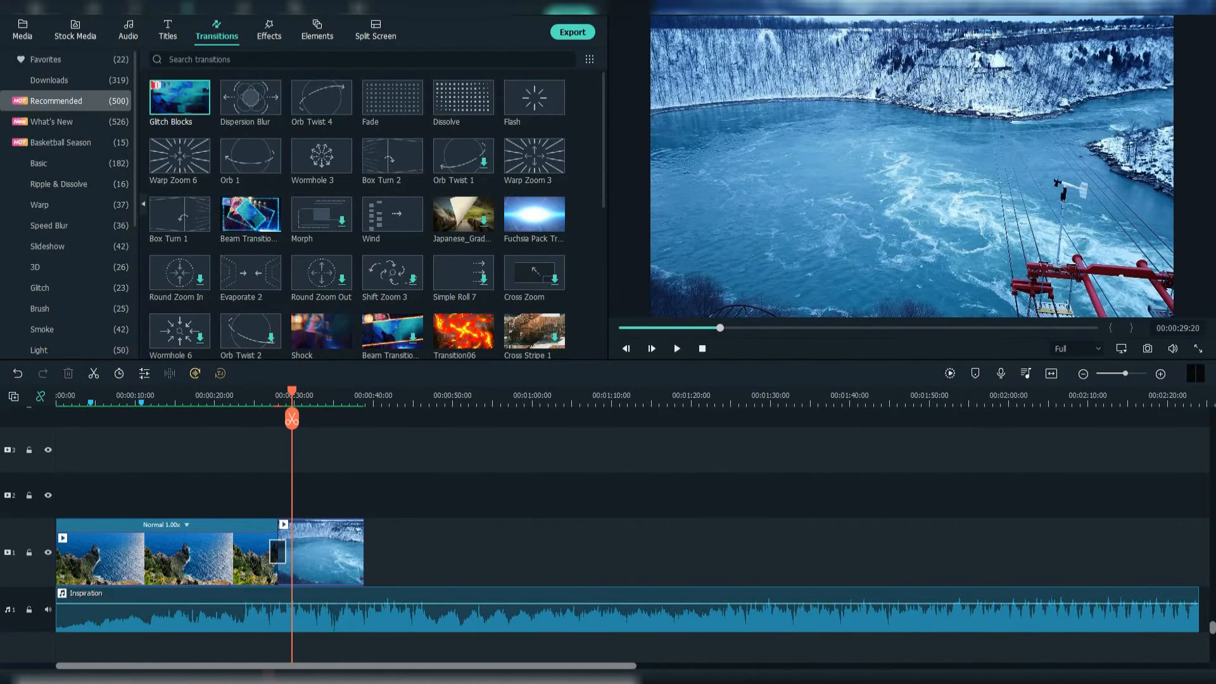
Render the preview and play the Glitch Blocks transition between the cliff and winter lake clips from about 00:00:26:20.
left_click_drag(292, 418, 268, 418)
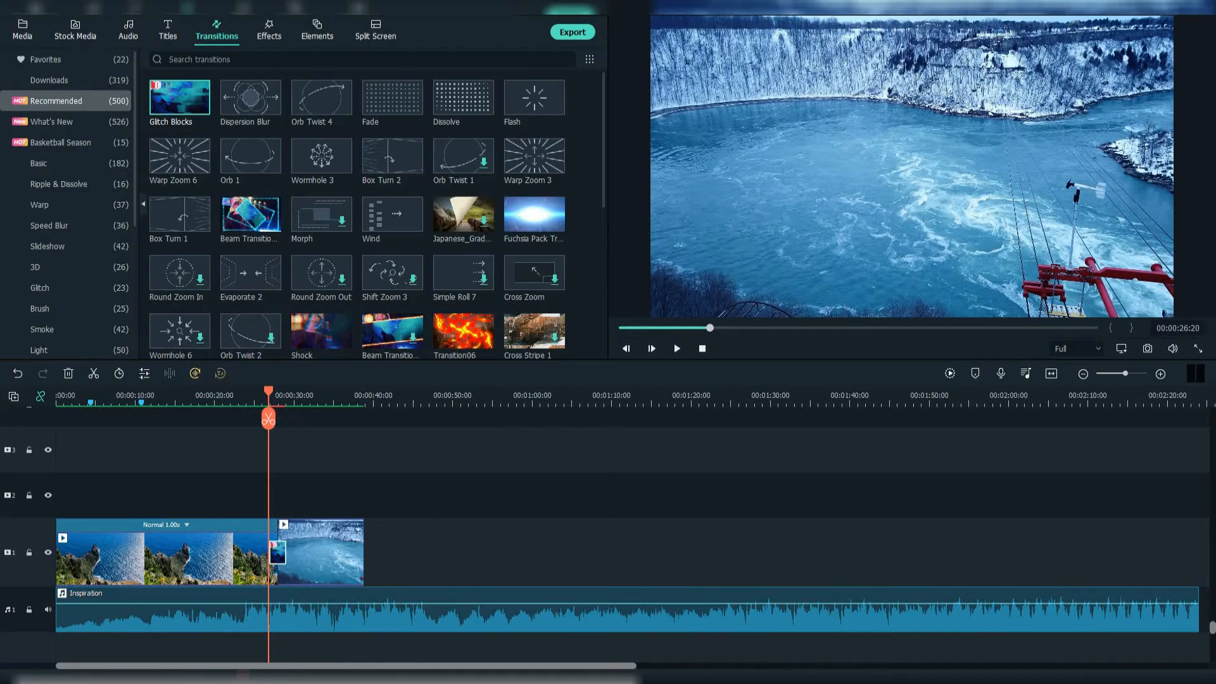
left_click(950, 373)
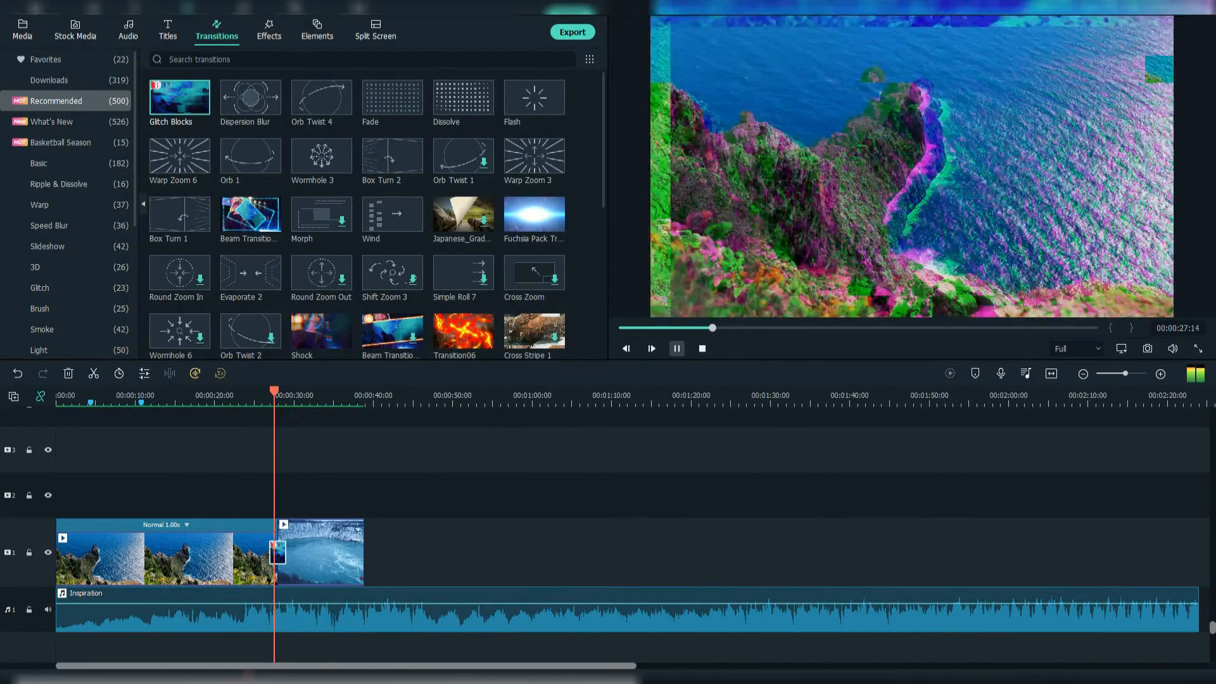
left_click(677, 348)
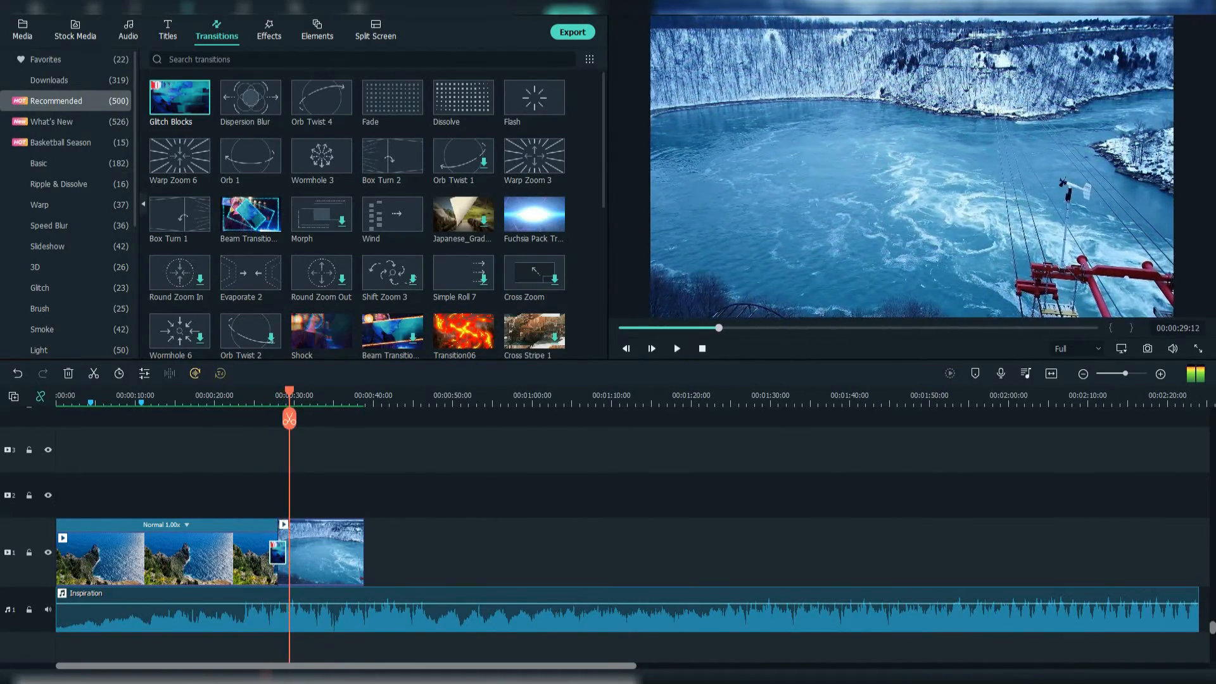
Browse the What's New, Basic, 3D, Glitch, Brush and Smoke transition categories, and open the effects library.
left_click(68, 122)
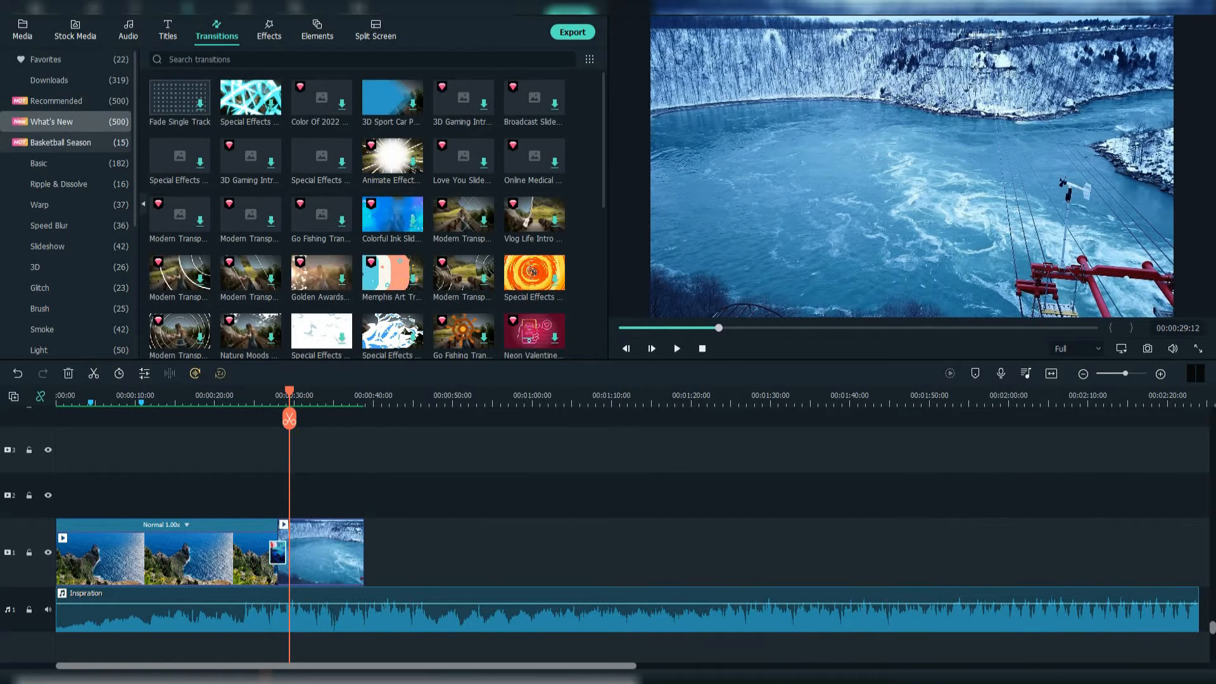
scroll(322, 216, "down", 5)
scroll(321, 215, "up", 5)
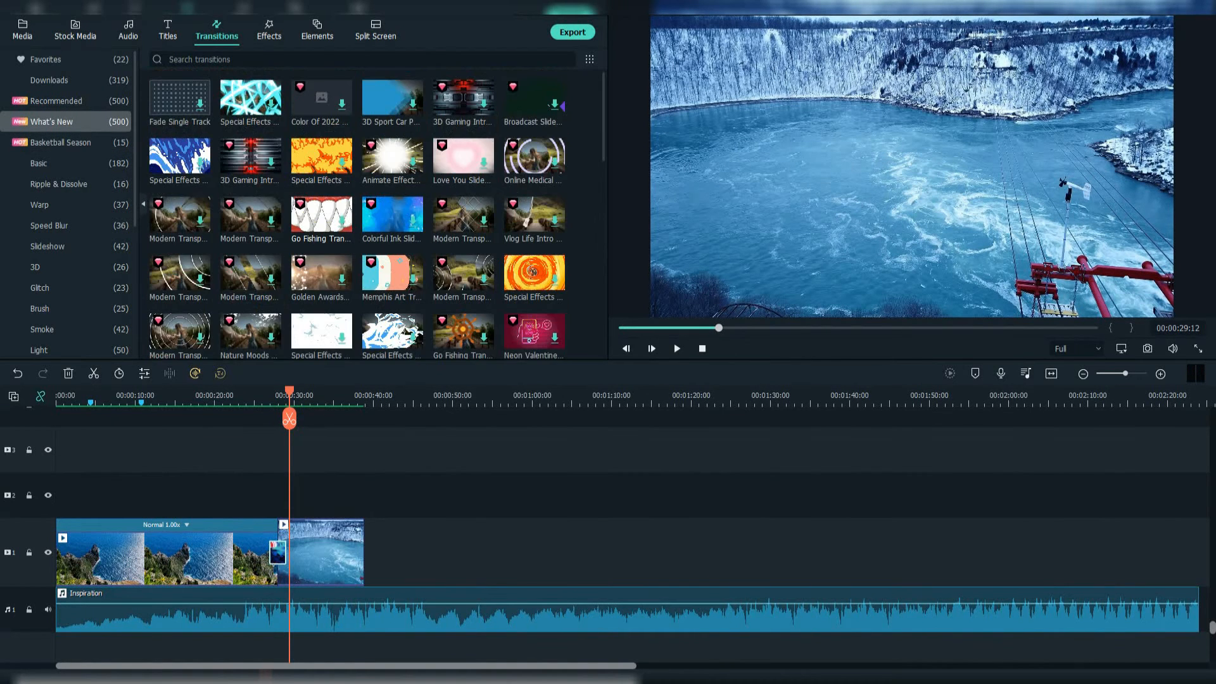
left_click(57, 163)
scroll(57, 163, "down", 1)
left_click(45, 205)
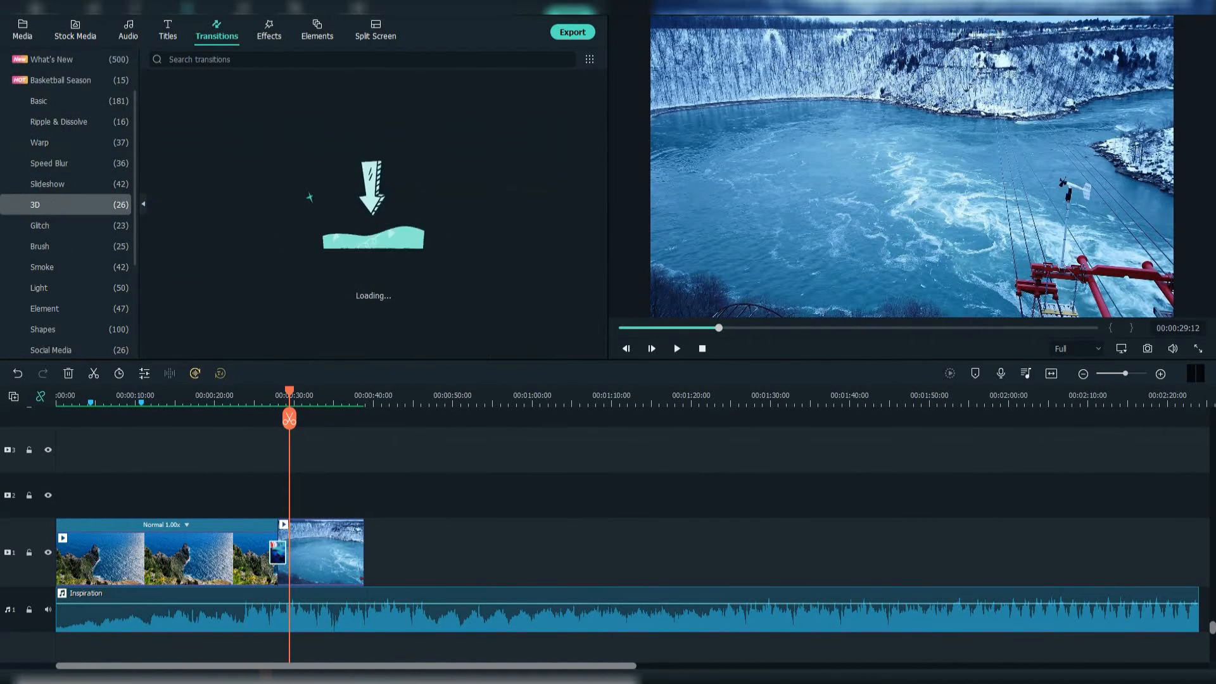
left_click(44, 226)
left_click(45, 246)
scroll(45, 246, "down", 3)
left_click(44, 163)
left_click(45, 122)
scroll(63, 267, "up", 5)
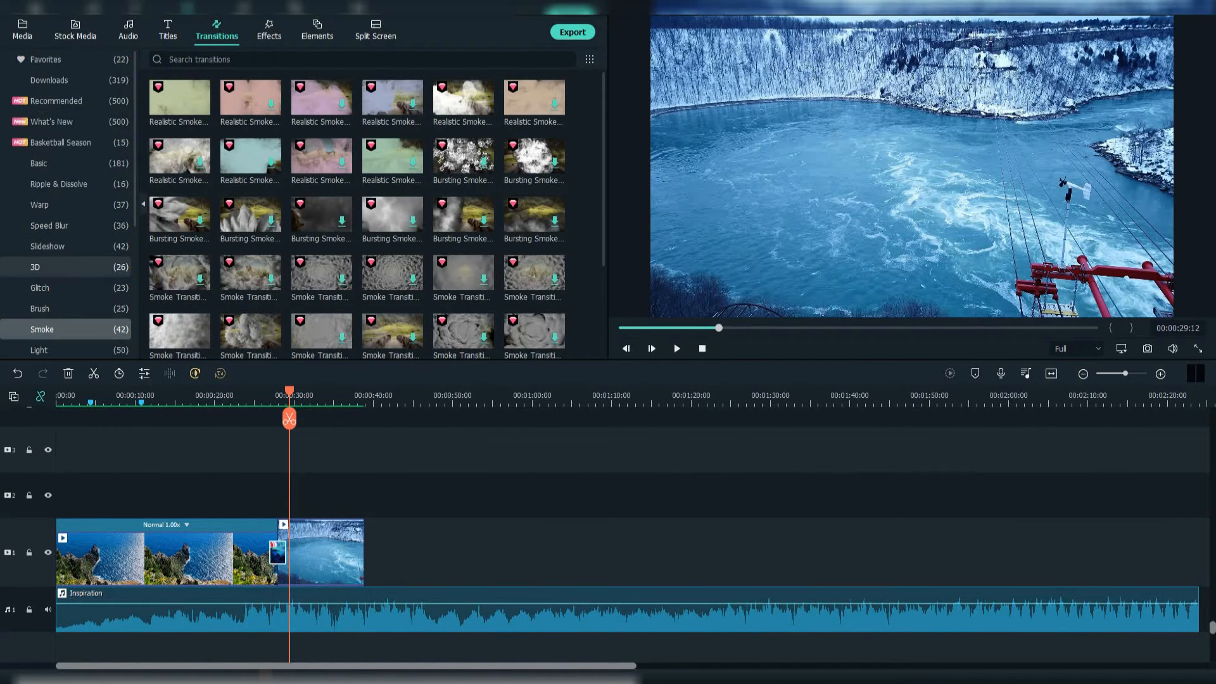
left_click(269, 30)
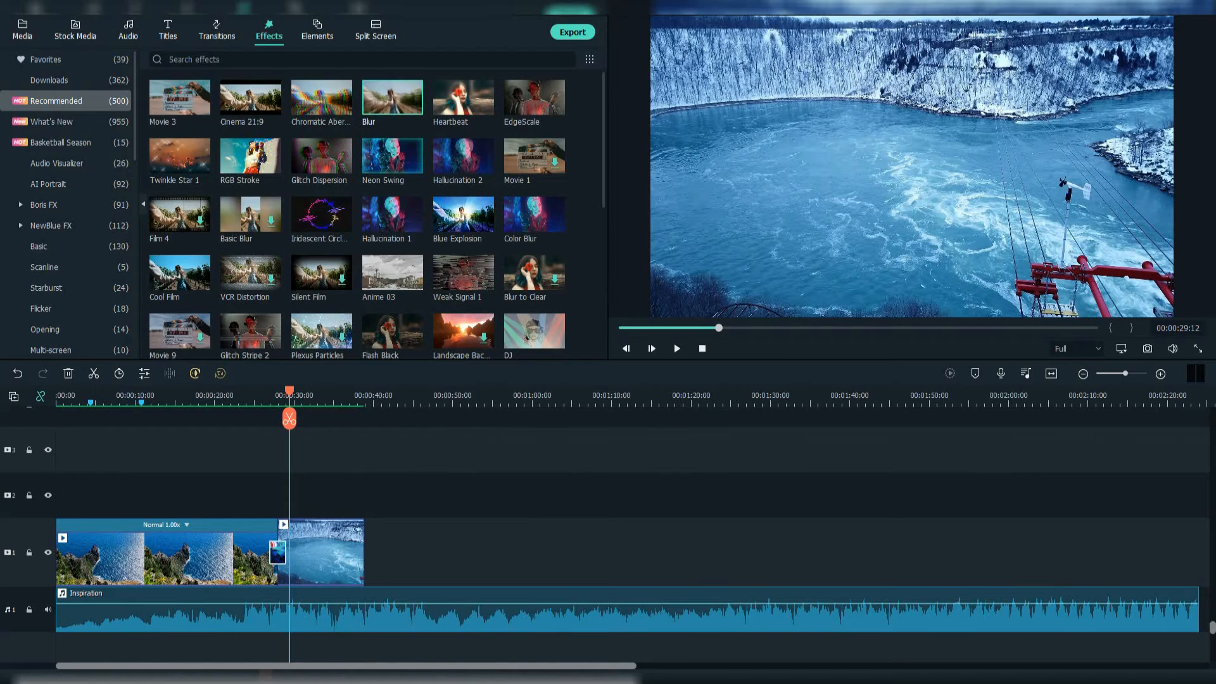
Try the Blur effect on track 2 above the start of the winter lake clip, play it, and remove it.
left_click_drag(392, 98, 278, 495)
left_click_drag(290, 392, 268, 392)
key("space")
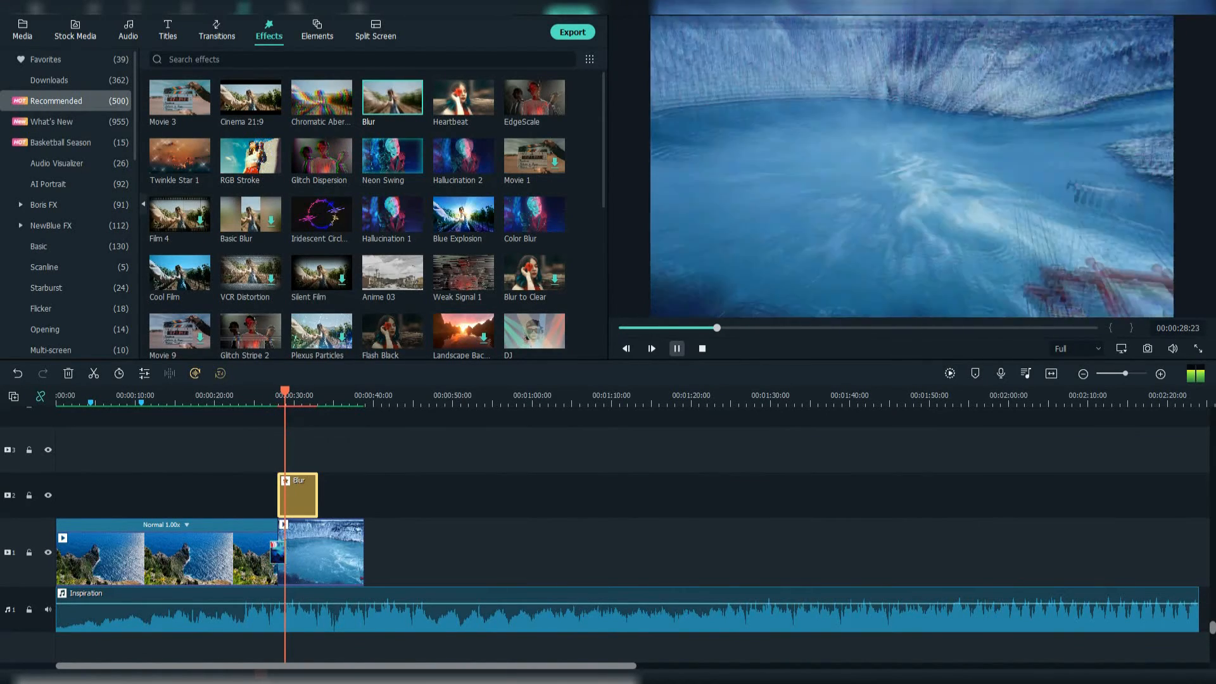
key("space")
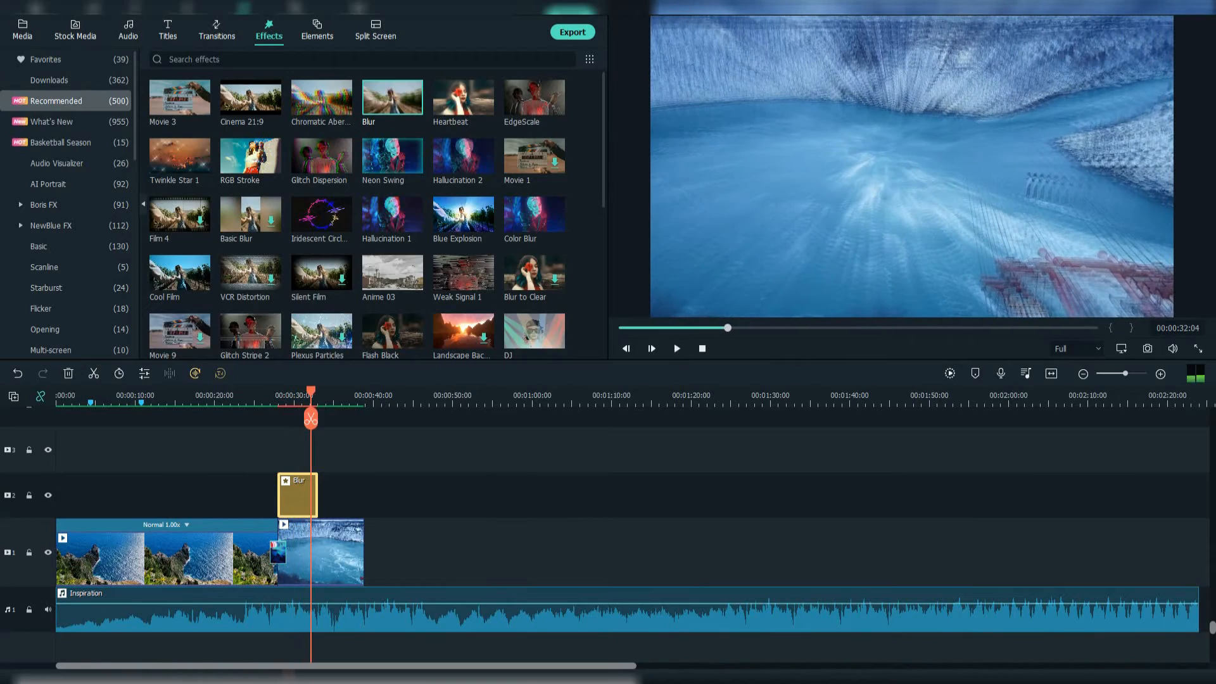
key("Delete")
Try the Glitch Stripe 2 effect on track 2 above the winter lake clip, play it, and remove it.
left_click_drag(250, 331, 331, 494)
key("space")
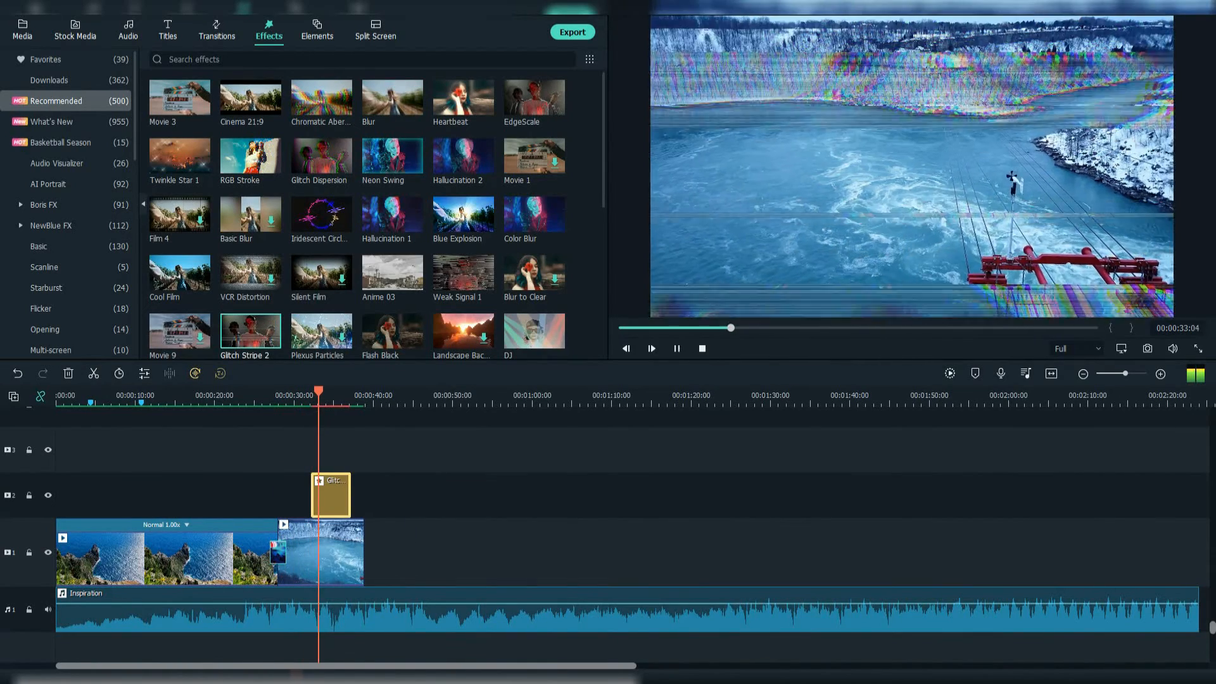
key("space")
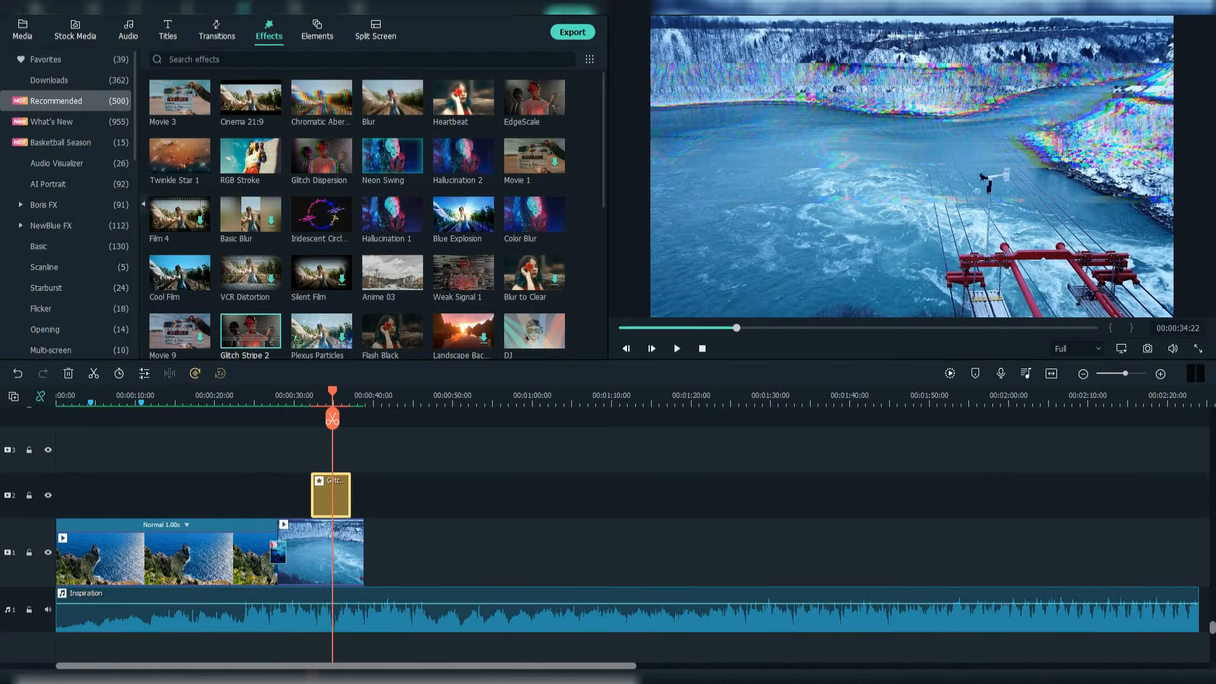
key("Delete")
Try the Neon Swing effect on track 2 above the end of the winter lake clip, play it, and remove it.
left_click_drag(392, 156, 344, 494)
key("space")
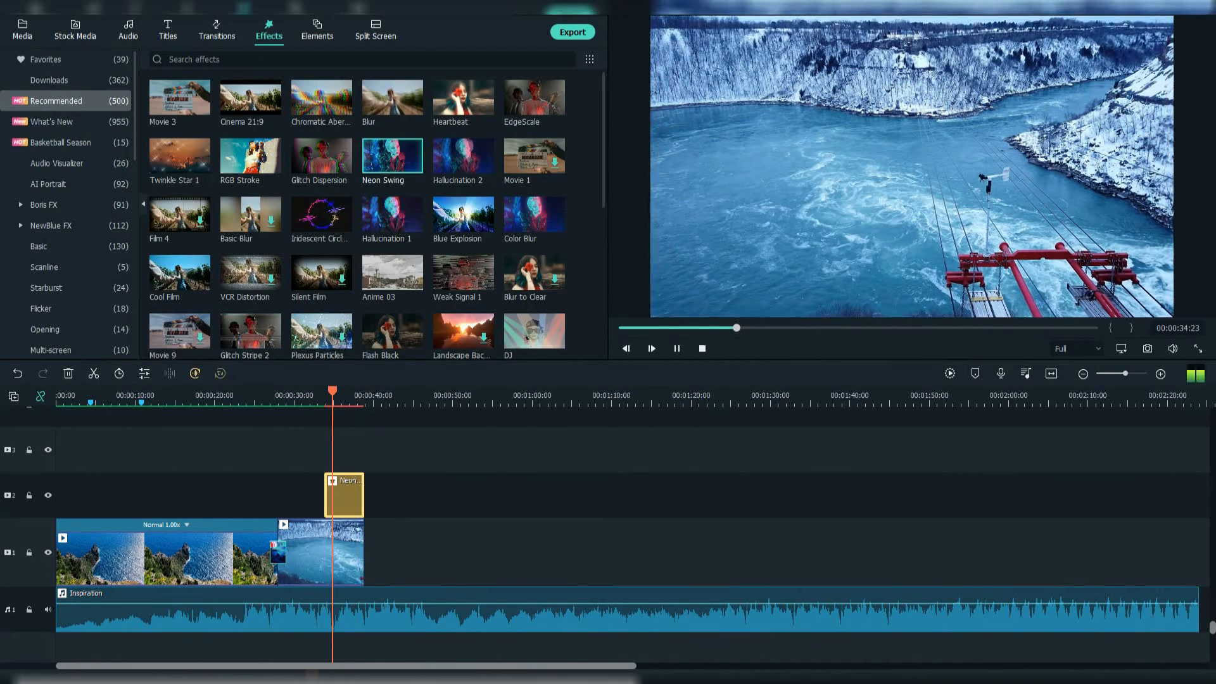
key("space")
key("Delete")
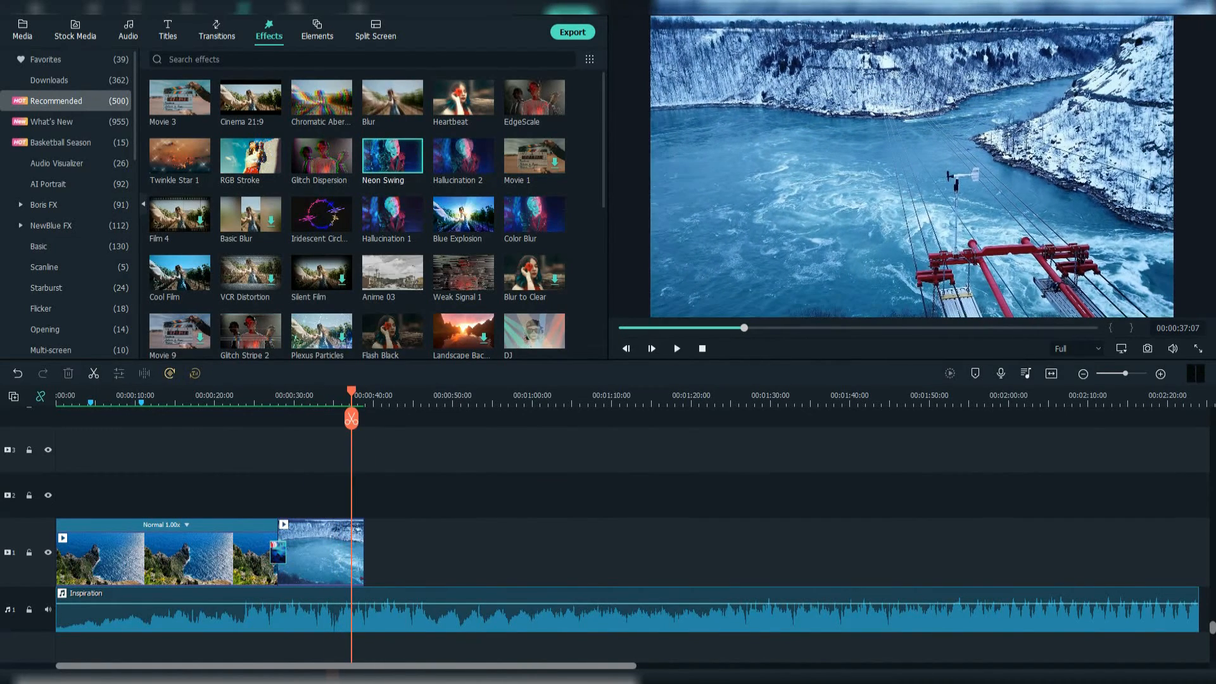
Browse the What's New, Audio Visualizer and AI Portrait effect categories.
left_click(51, 122)
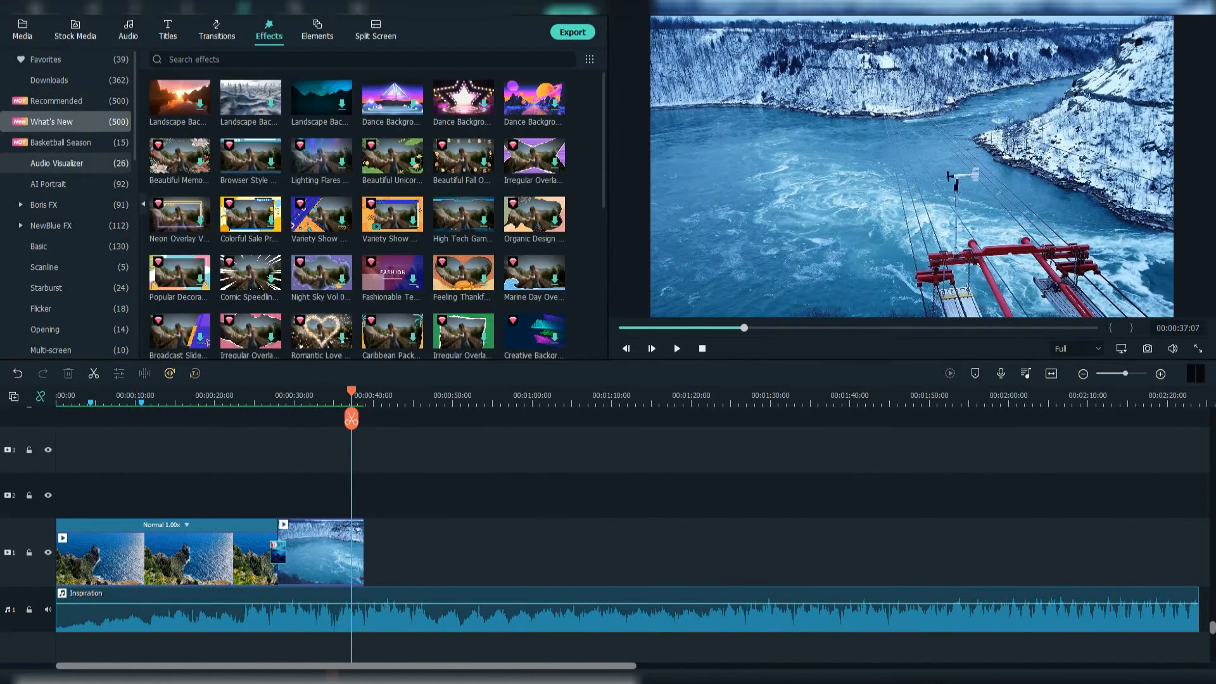
left_click(57, 163)
left_click(48, 184)
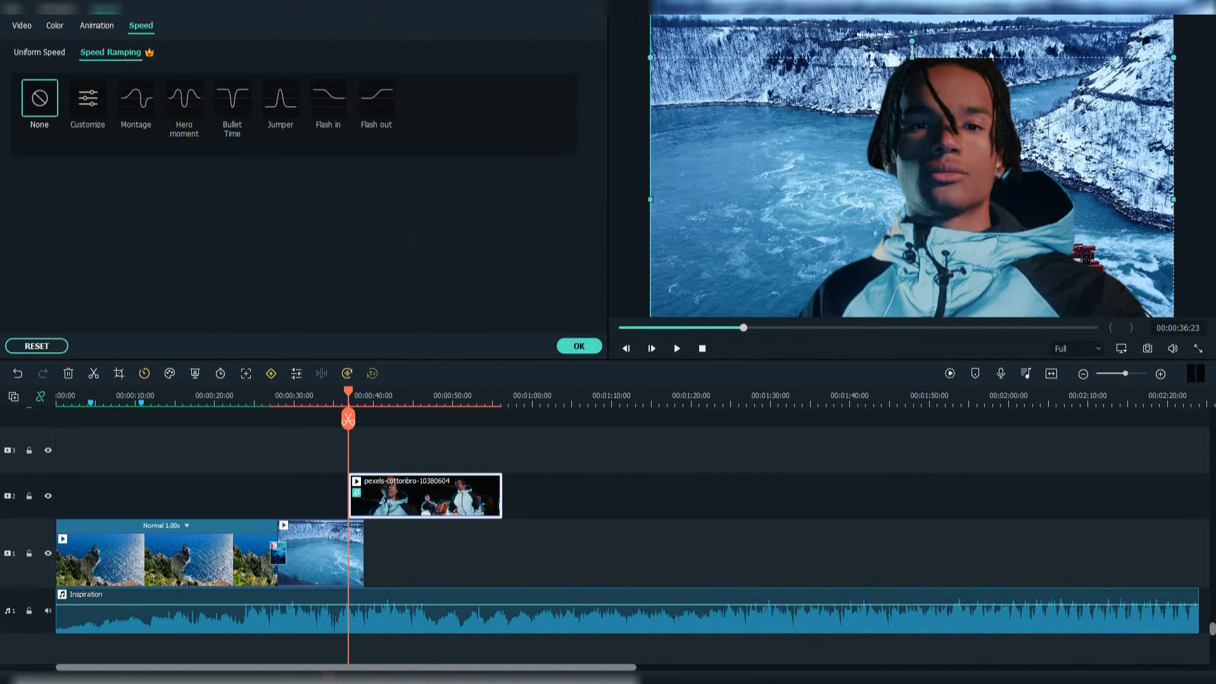
Try repositioning the cut-out portrait clip in the frame and moving it earlier over the winter lake clip, play it, and delete it.
left_click_drag(943, 202, 943, 178)
left_click_drag(912, 32, 912, 14)
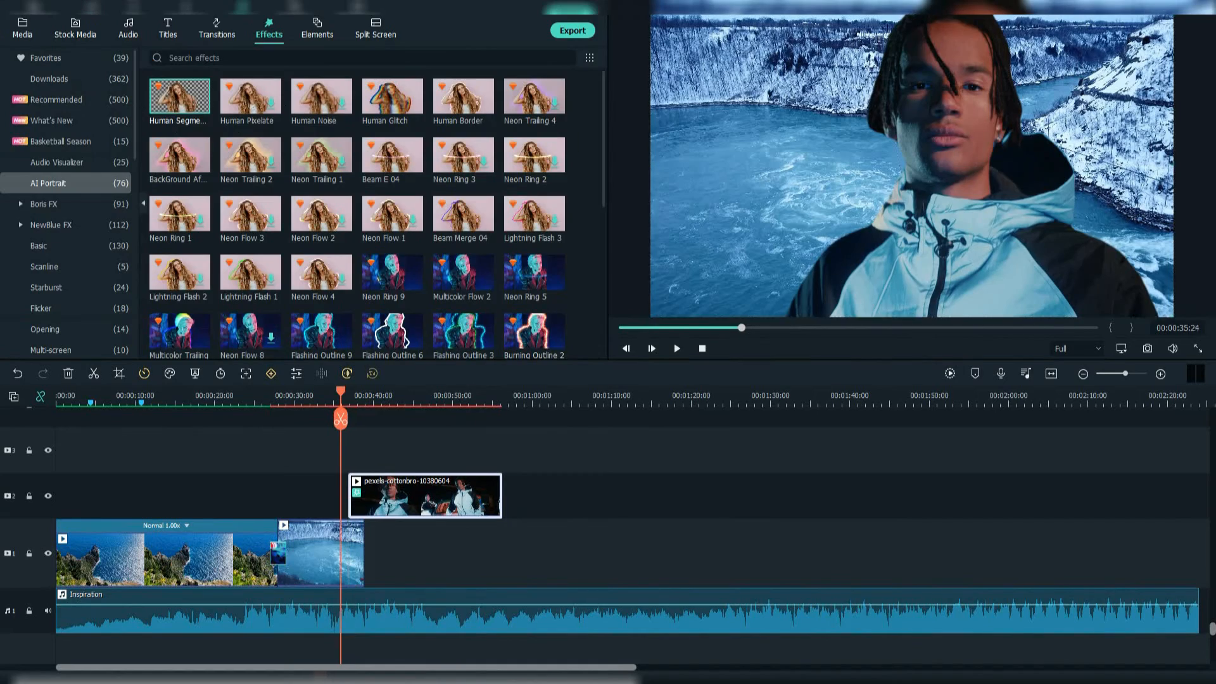
left_click_drag(425, 497, 374, 497)
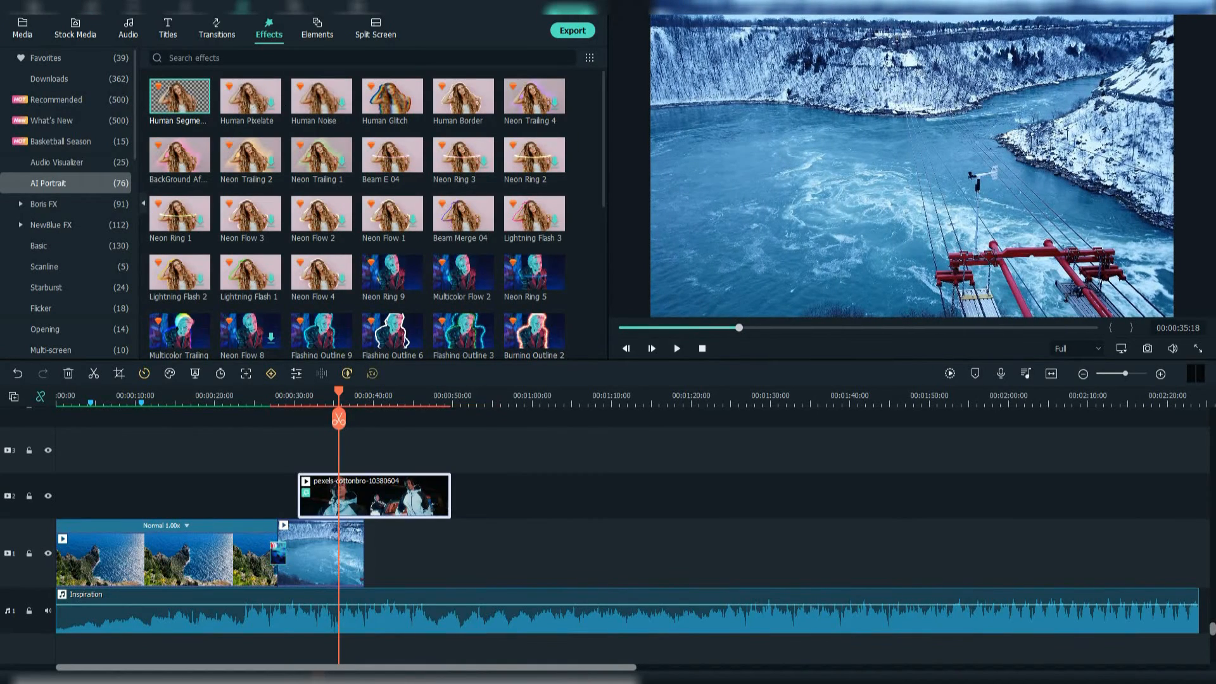
key("space")
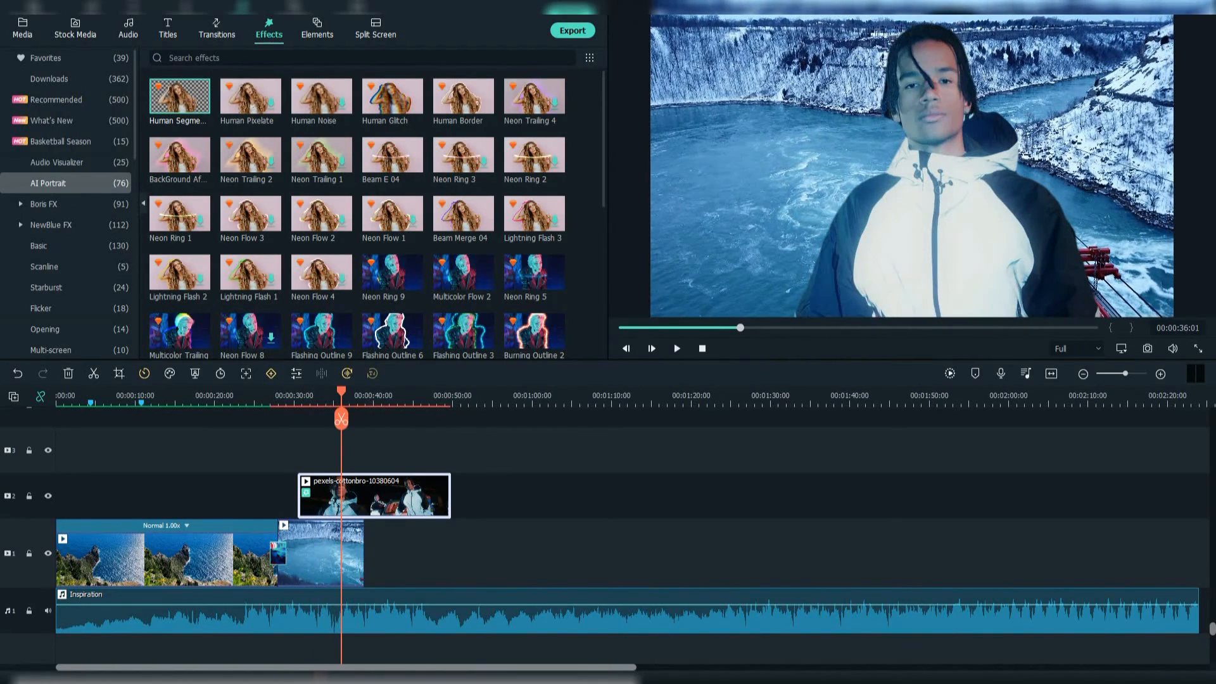
key("Delete")
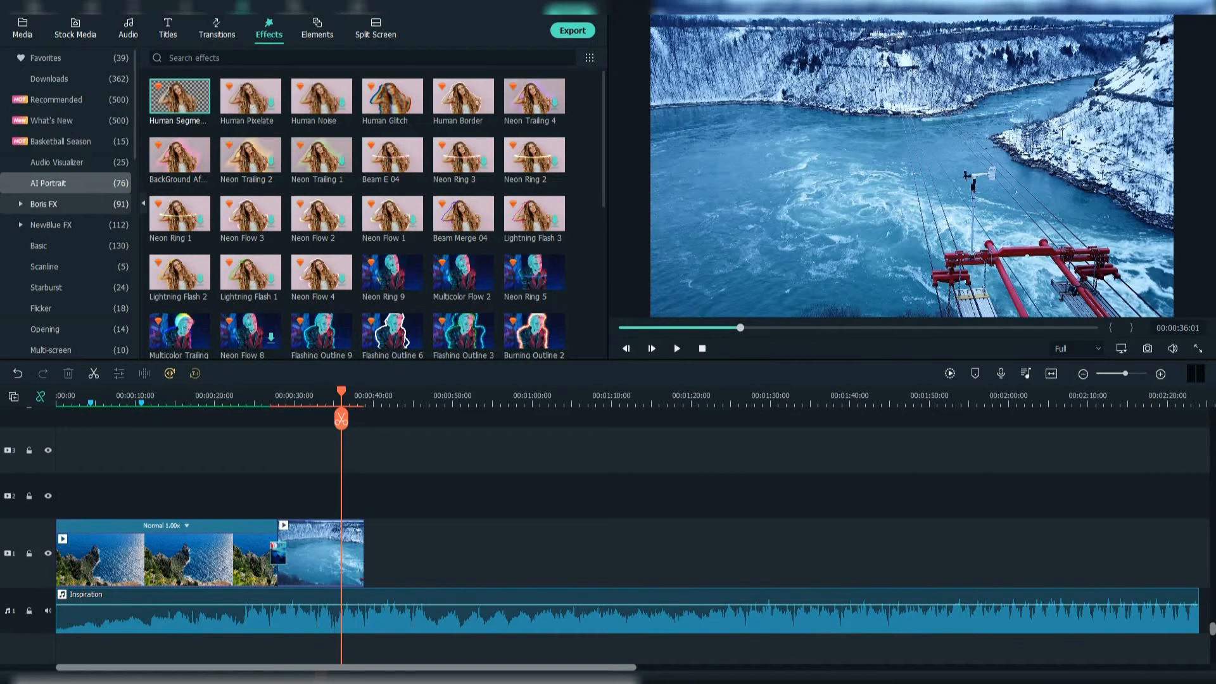
Browse the Starburst, Flicker, Opening and Filters effect categories, and look through the recommended elements.
scroll(65, 183, "down", 2)
left_click(66, 163)
left_click(66, 183)
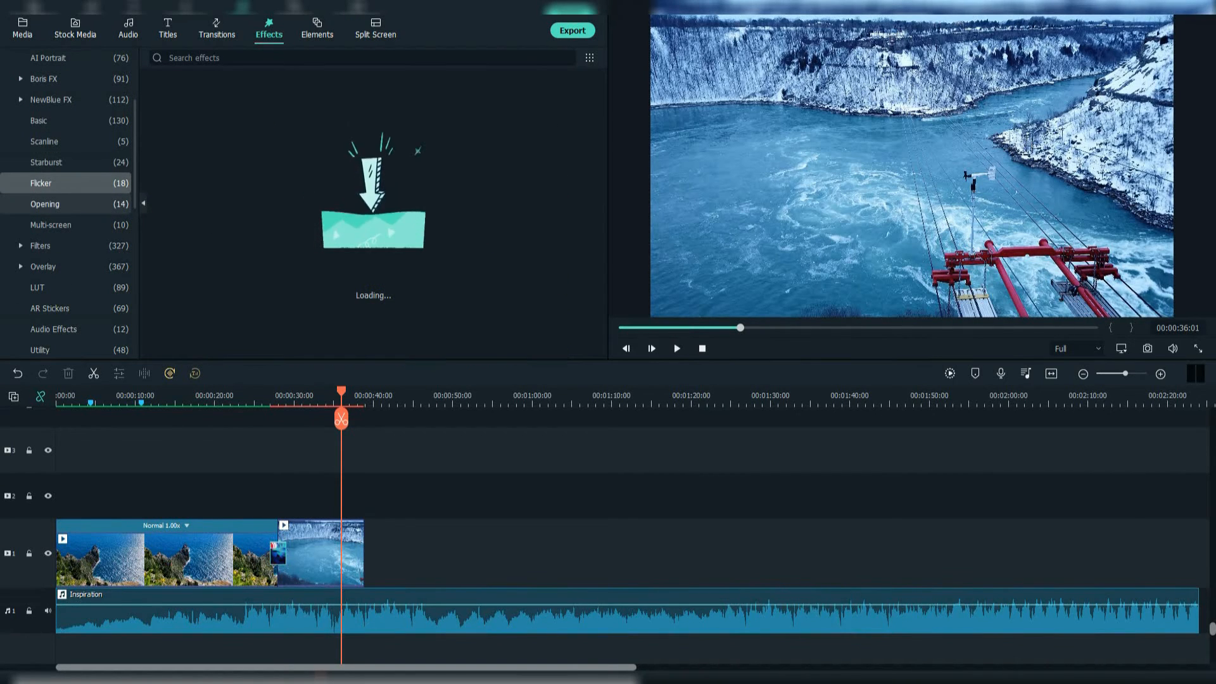
left_click(66, 204)
left_click(66, 246)
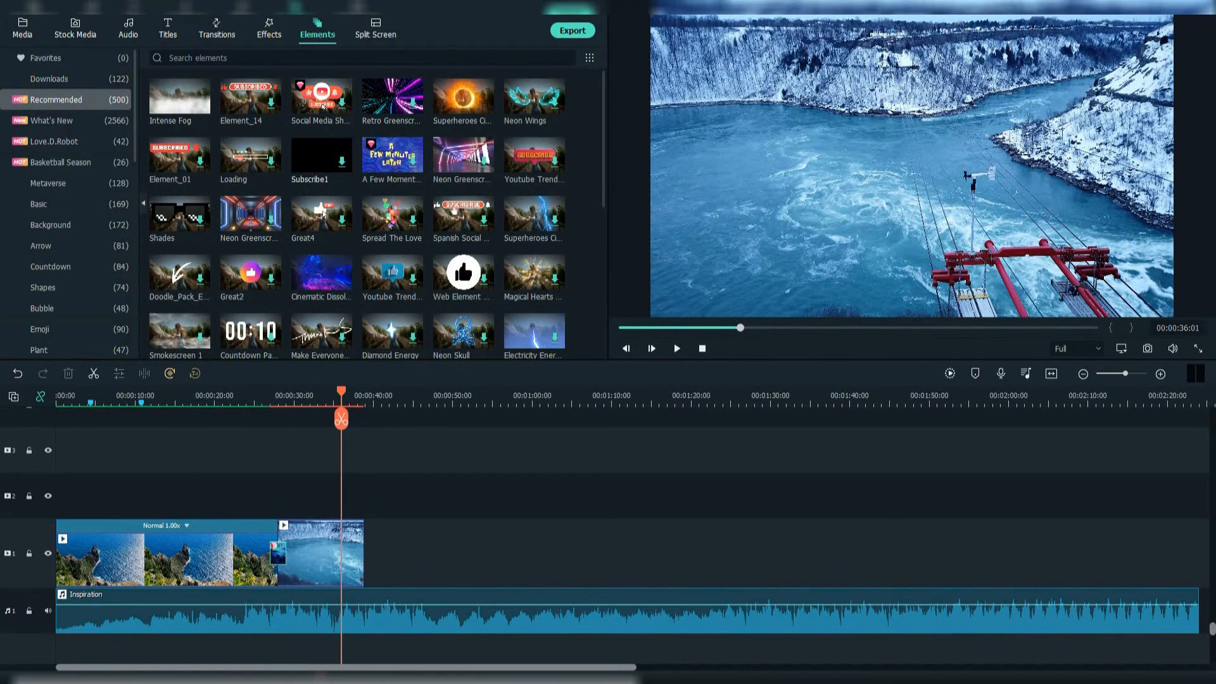
scroll(323, 213, "down", 5)
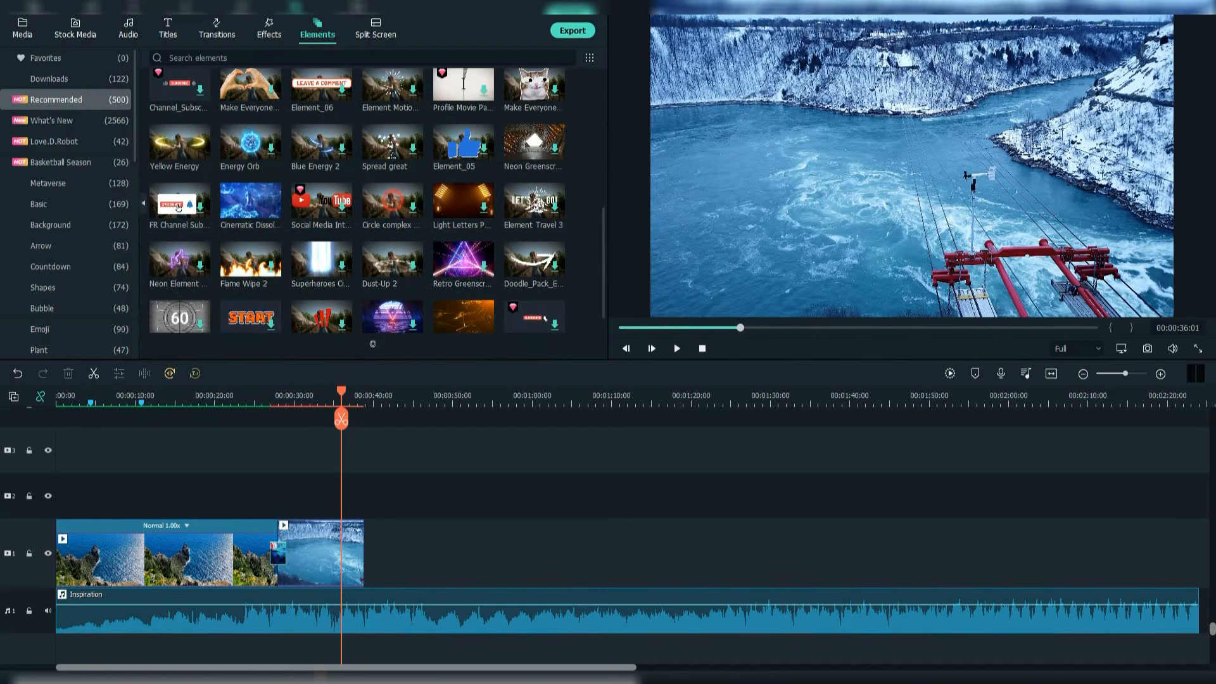
scroll(69, 203, "down", 8)
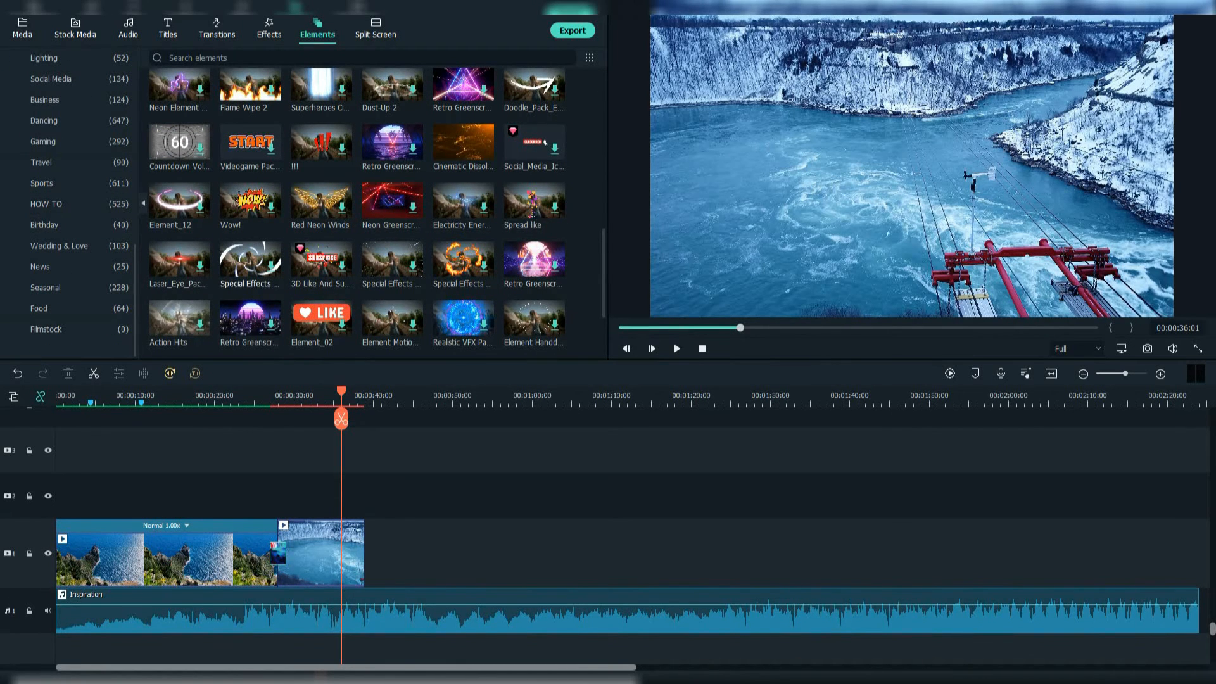
scroll(323, 214, "up", 5)
Preview the Split Screen 1 layout and the pool clip in the project media, and return to the split screen layouts.
left_click(376, 30)
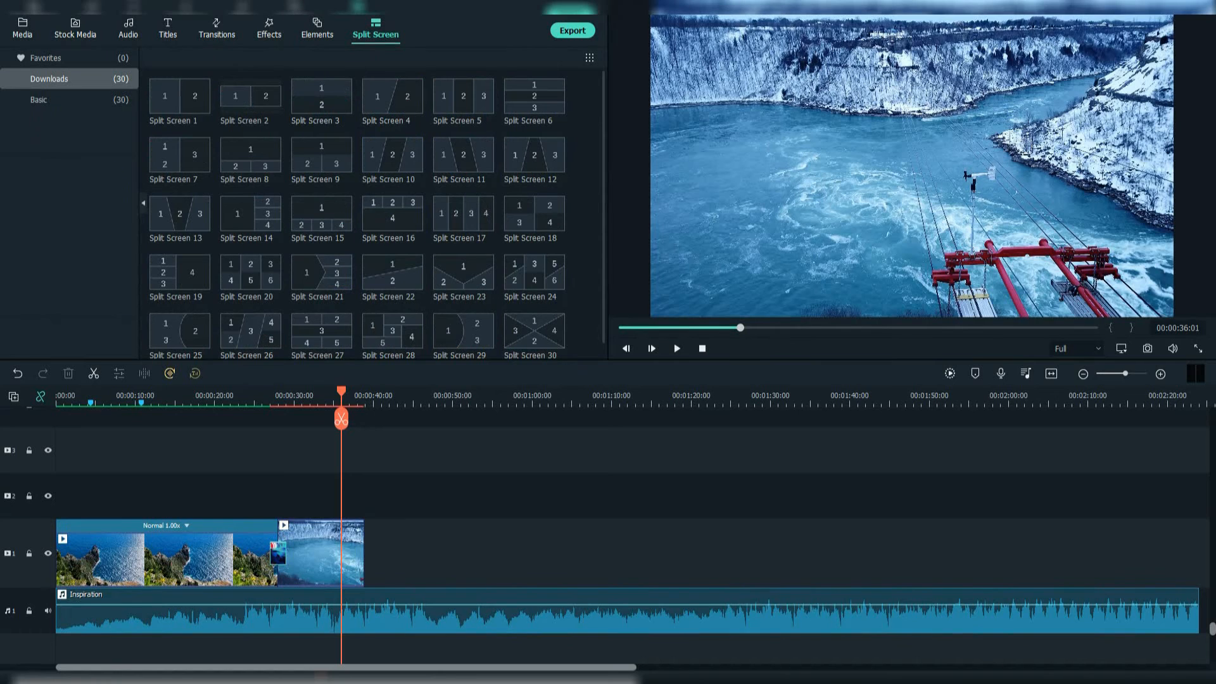
left_click(193, 97)
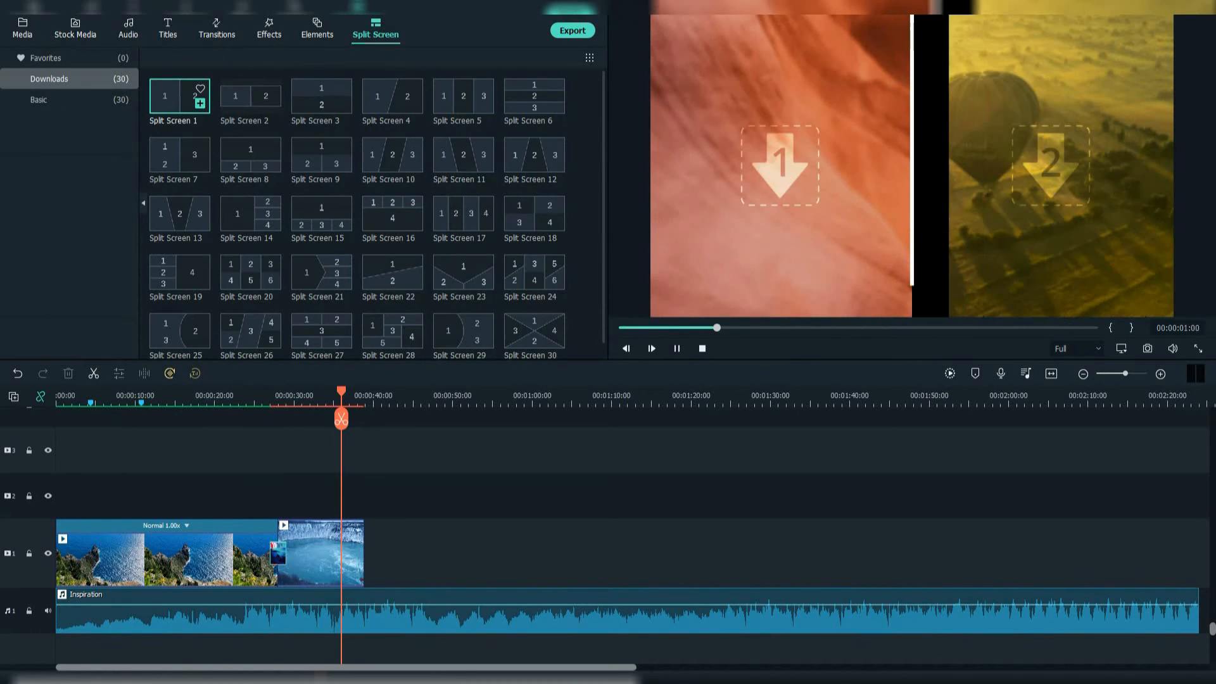
left_click(23, 30)
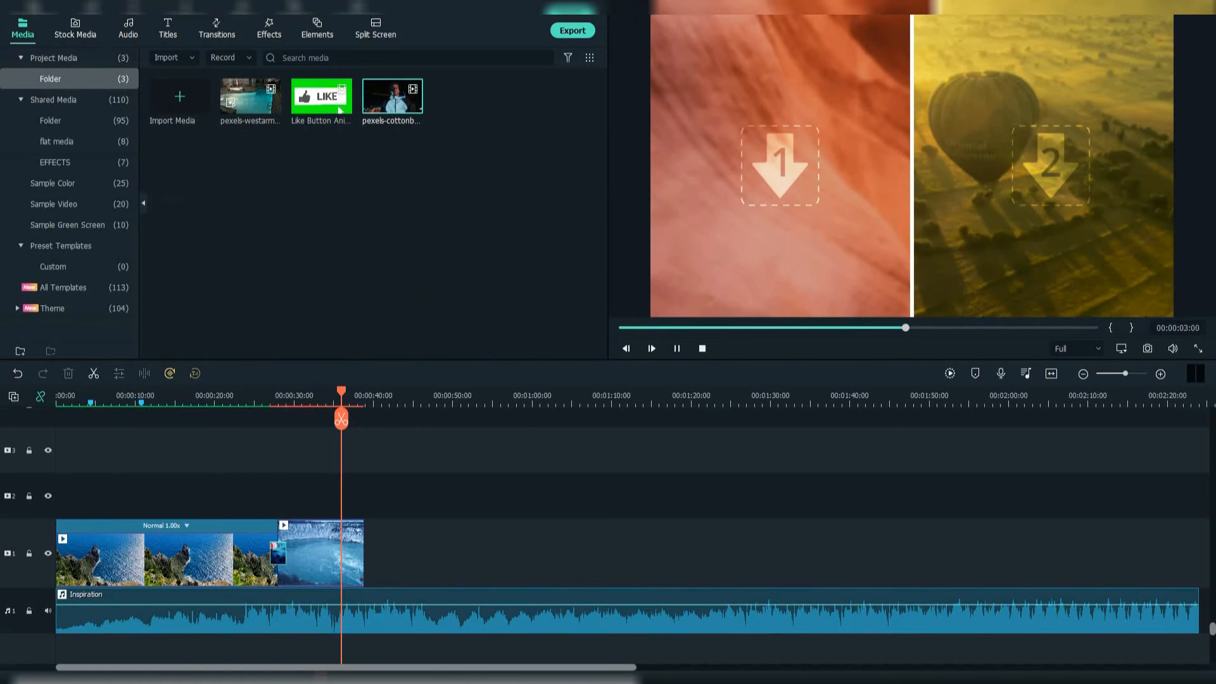
left_click_drag(251, 98, 339, 110)
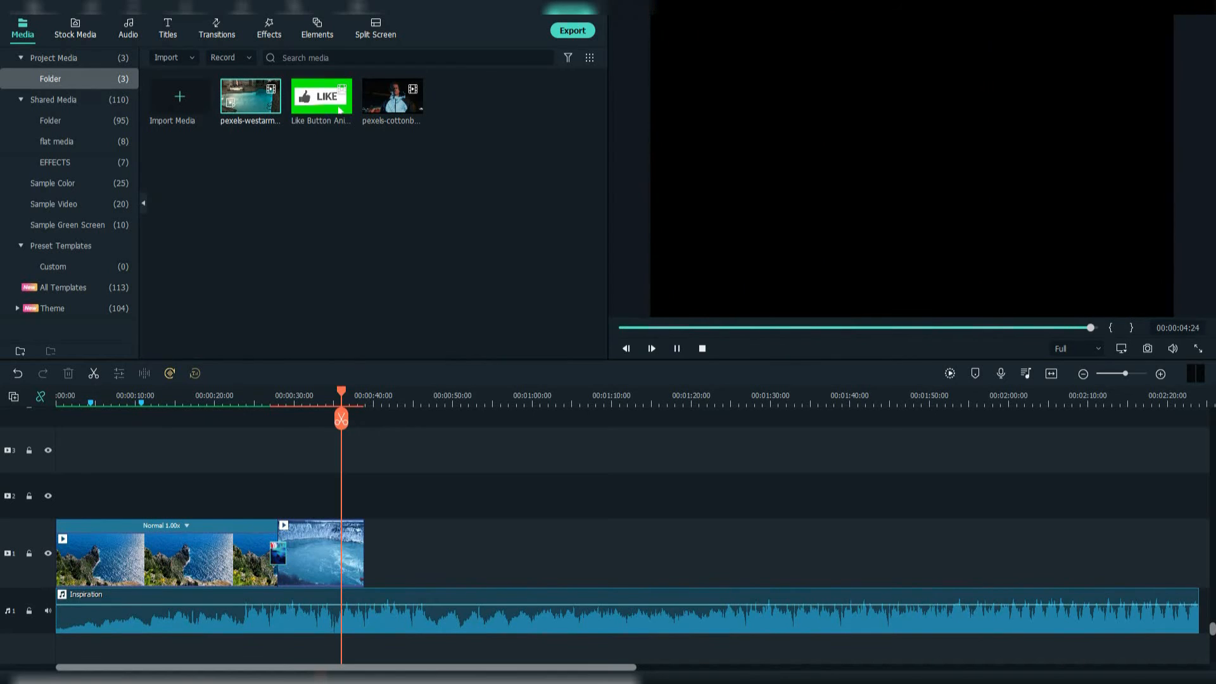
left_click(375, 29)
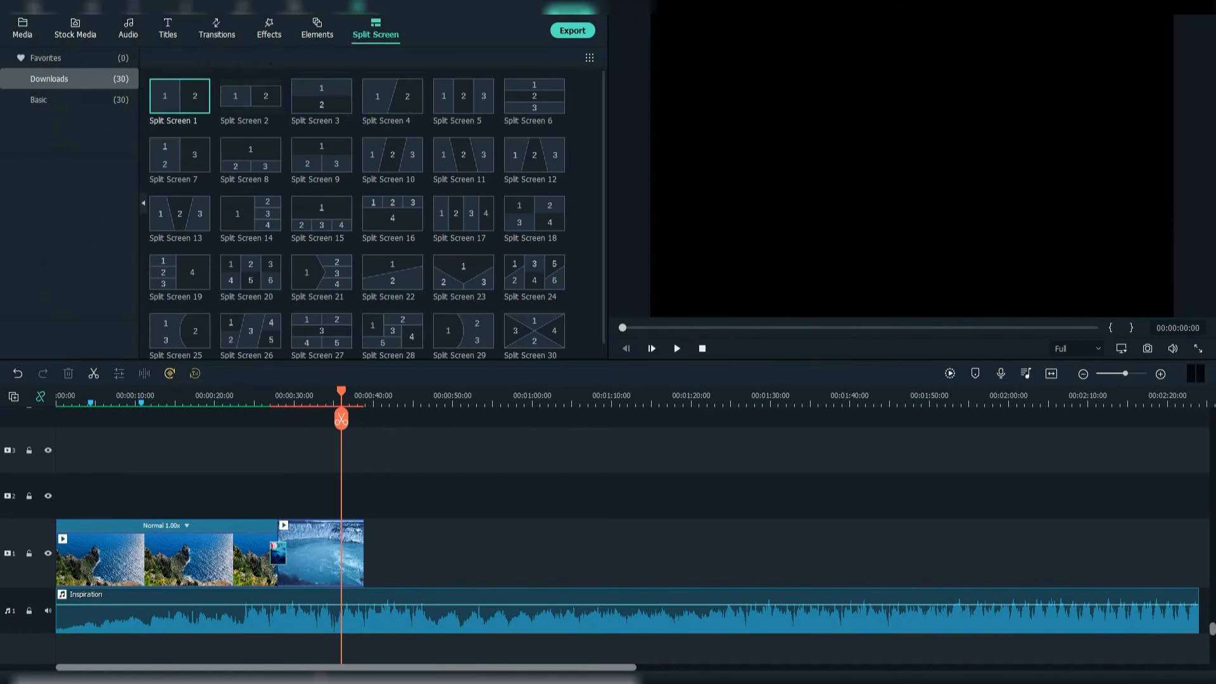
Place Split Screen 1 directly after the winter lake clip, fill its two areas with the pool and portrait clips, and accept it.
left_click_drag(195, 95, 383, 551)
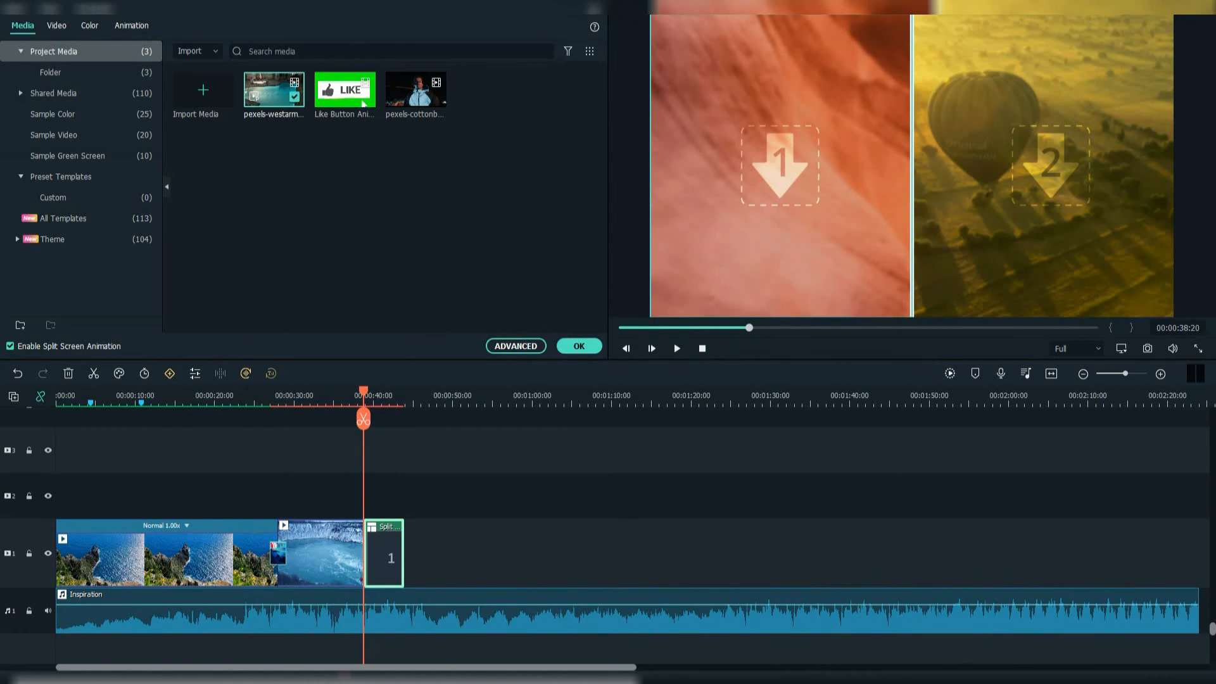
left_click(436, 96)
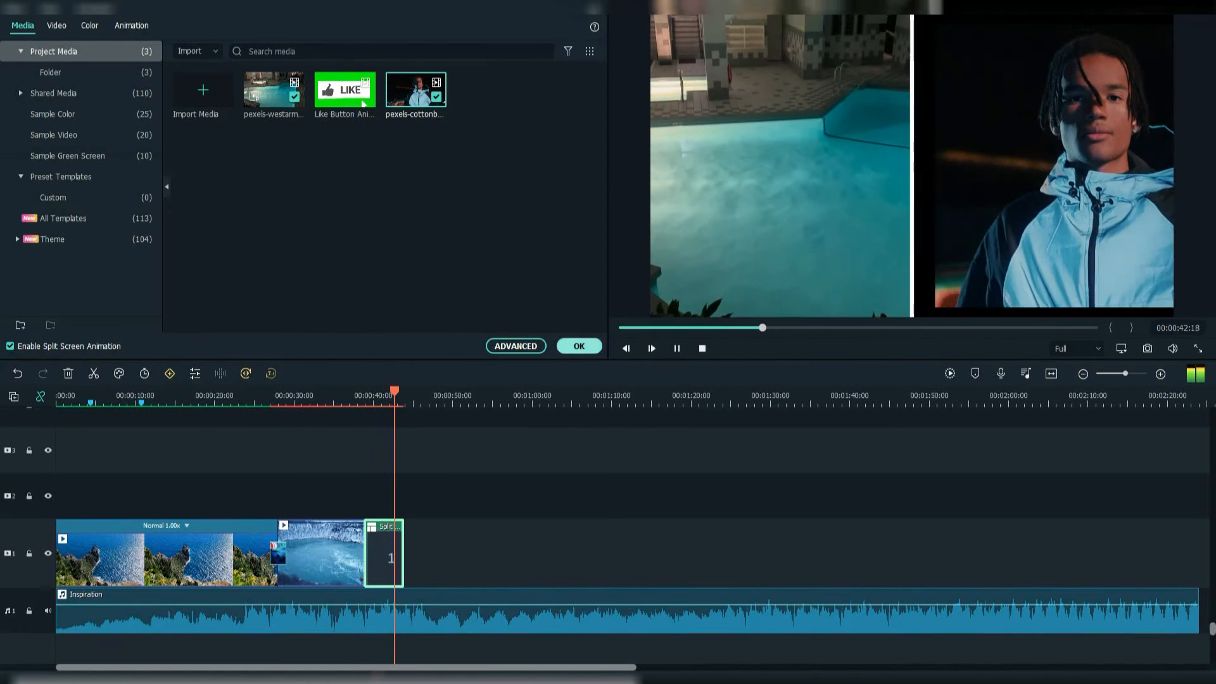
left_click(579, 346)
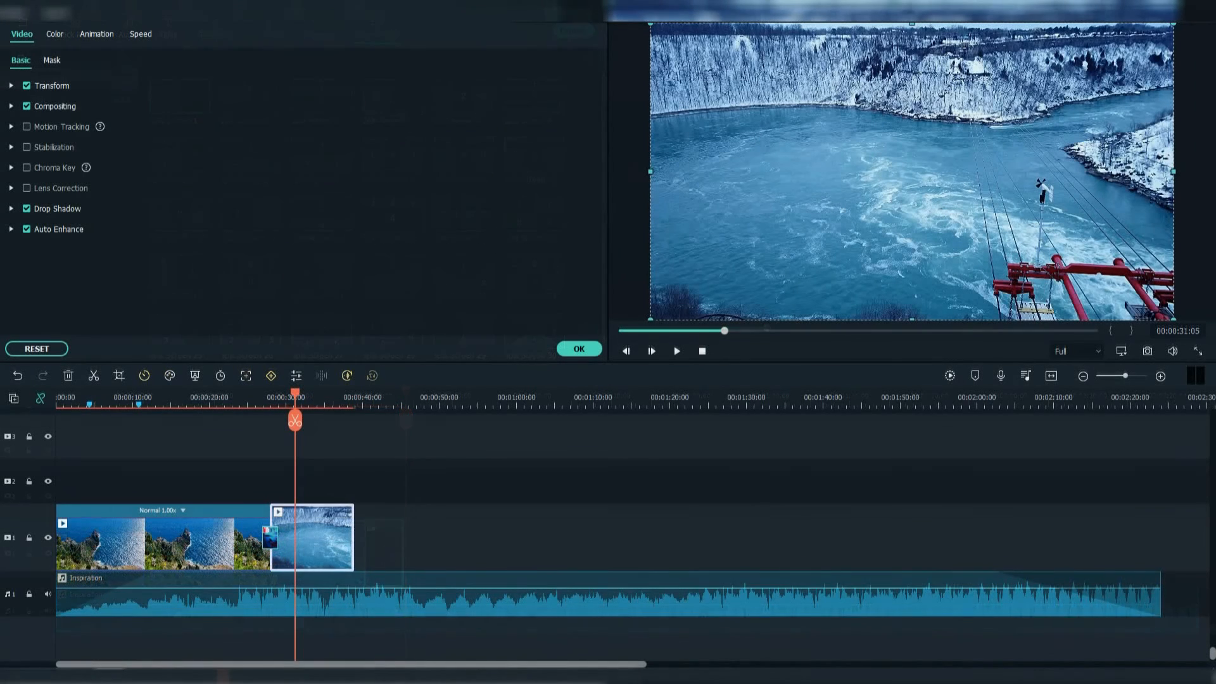
Add custom animation keyframes to the winter lake clip at 00:00:31:05 and 00:00:34:12, and try changing its scale.
left_click(97, 34)
left_click(68, 60)
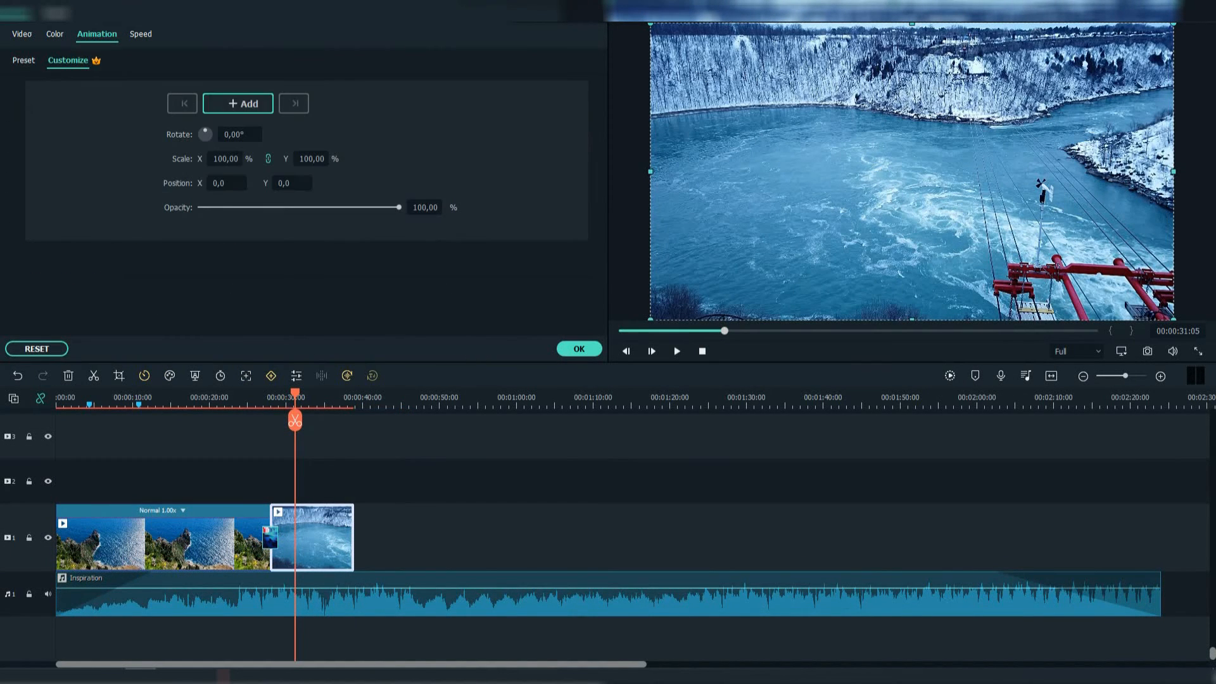
left_click_drag(295, 393, 319, 394)
left_click_drag(226, 159, 415, 159)
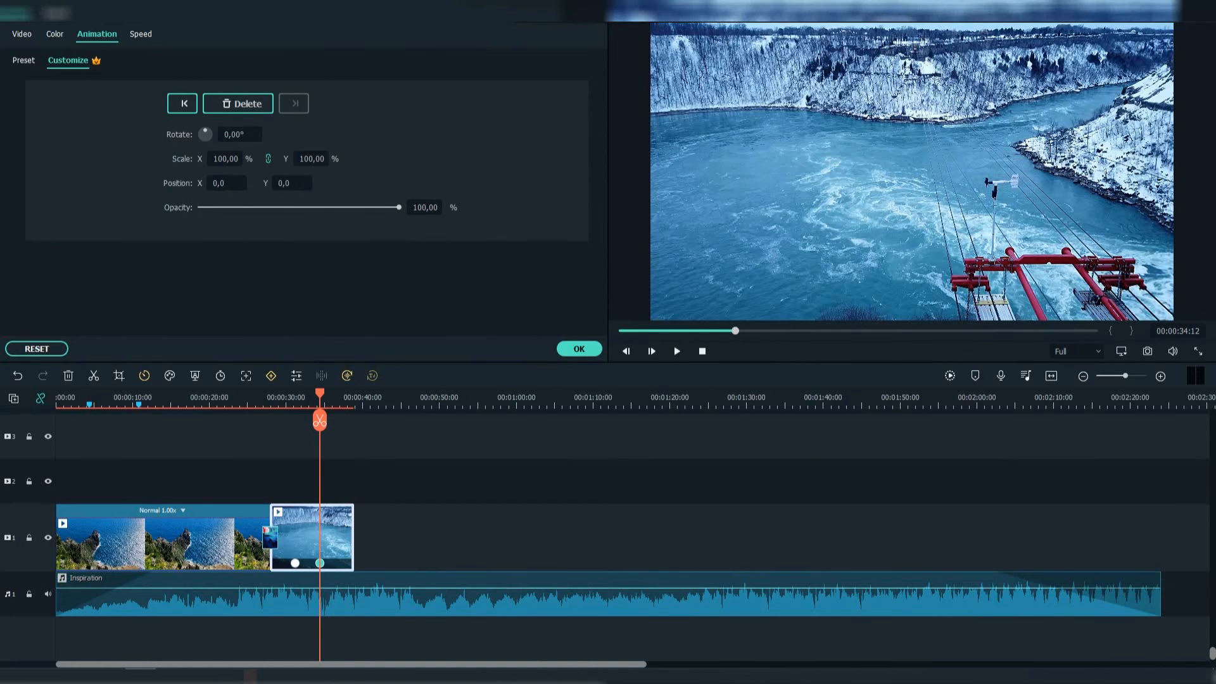
Try a Y position of 138 and an X position of 47 at the second keyframe, resetting the position after each.
left_click_drag(291, 183, 379, 183)
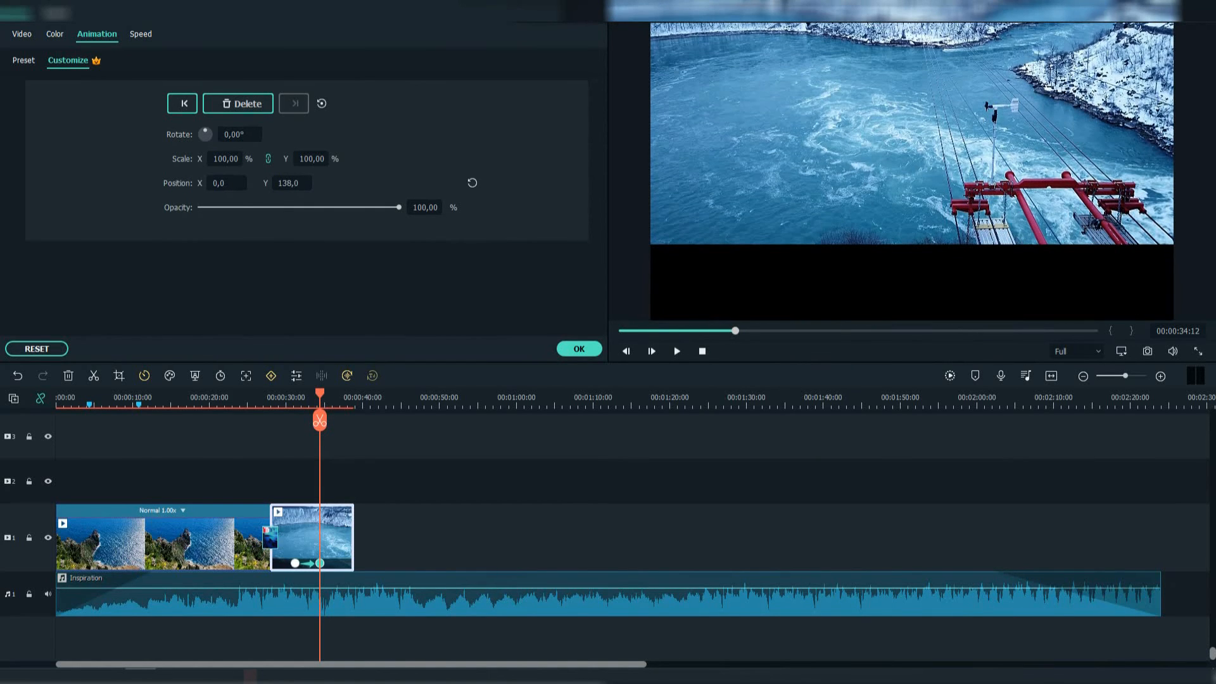
left_click(472, 182)
left_click_drag(227, 183, 257, 183)
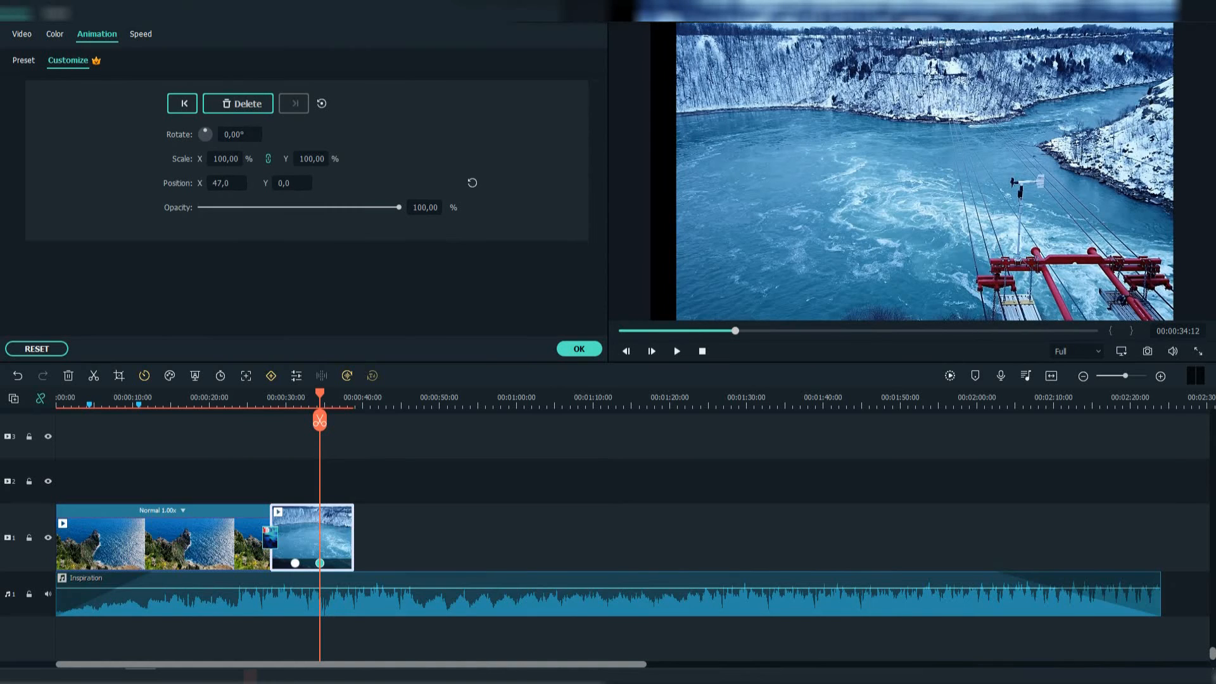
left_click(471, 182)
Set the winter lake clip's opacity to 48.41% at the second keyframe and play the fade between the keyframes.
left_click_drag(308, 207, 296, 207)
left_click_drag(320, 394, 298, 393)
left_click(677, 350)
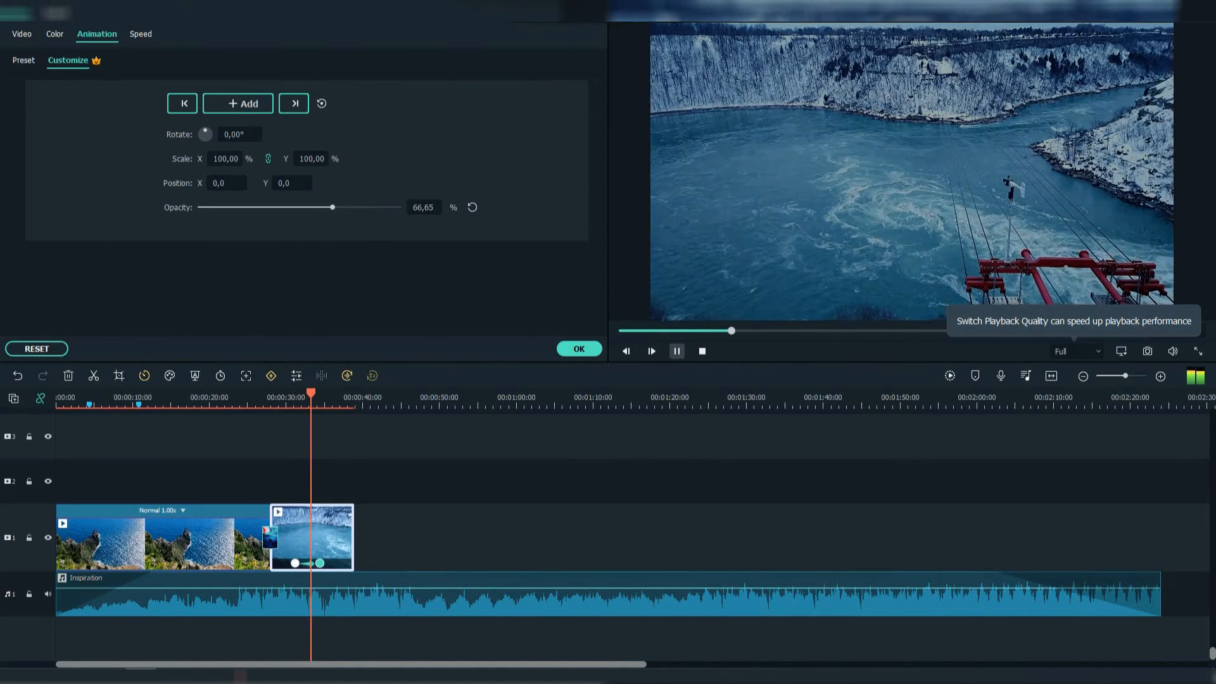
left_click(677, 351)
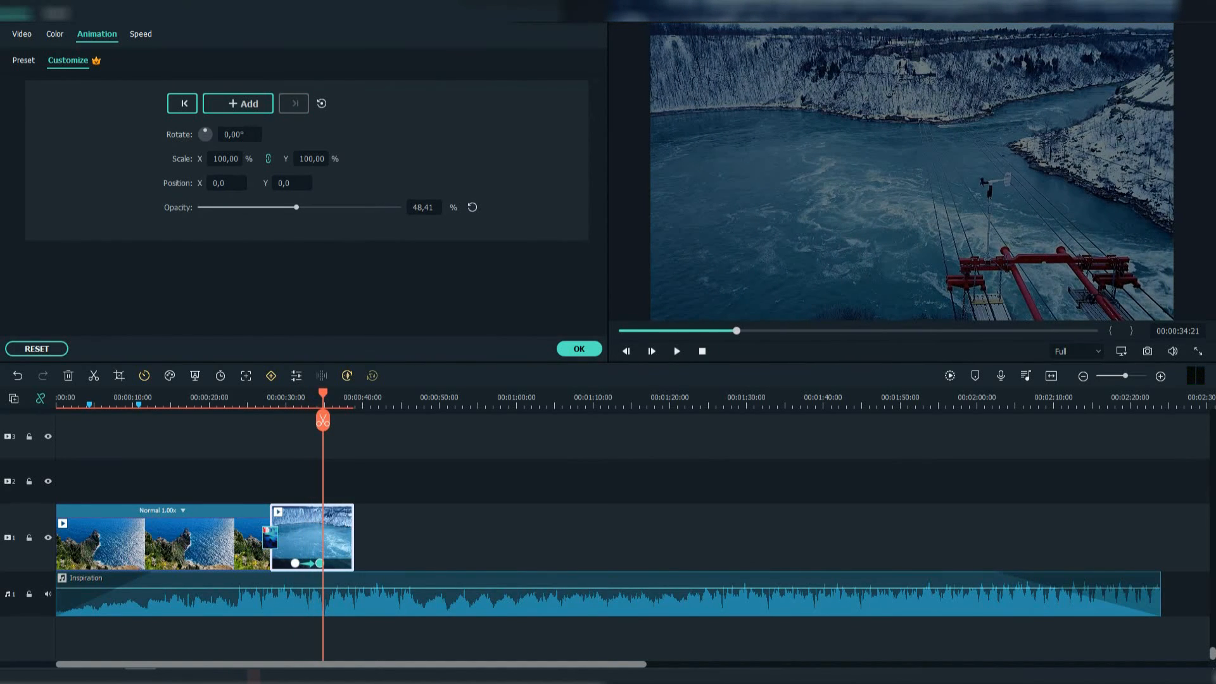
Delete both animation keyframes from the winter lake clip.
left_click(295, 563)
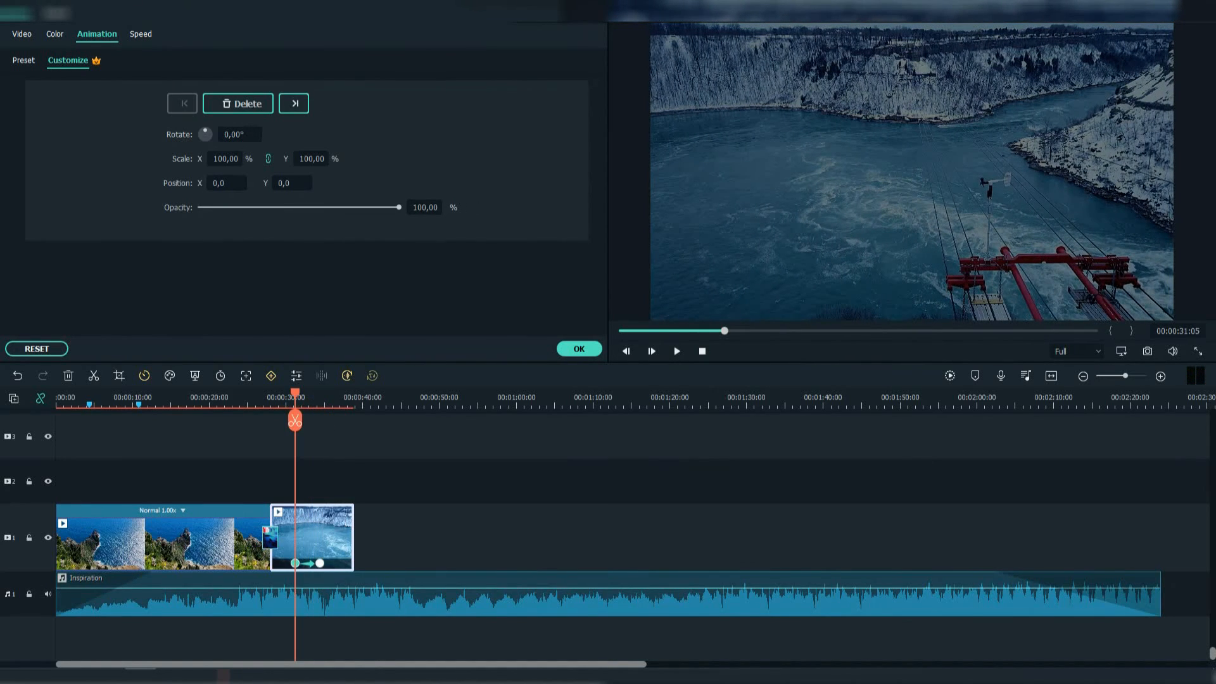
key("Delete")
left_click(319, 563)
key("Delete")
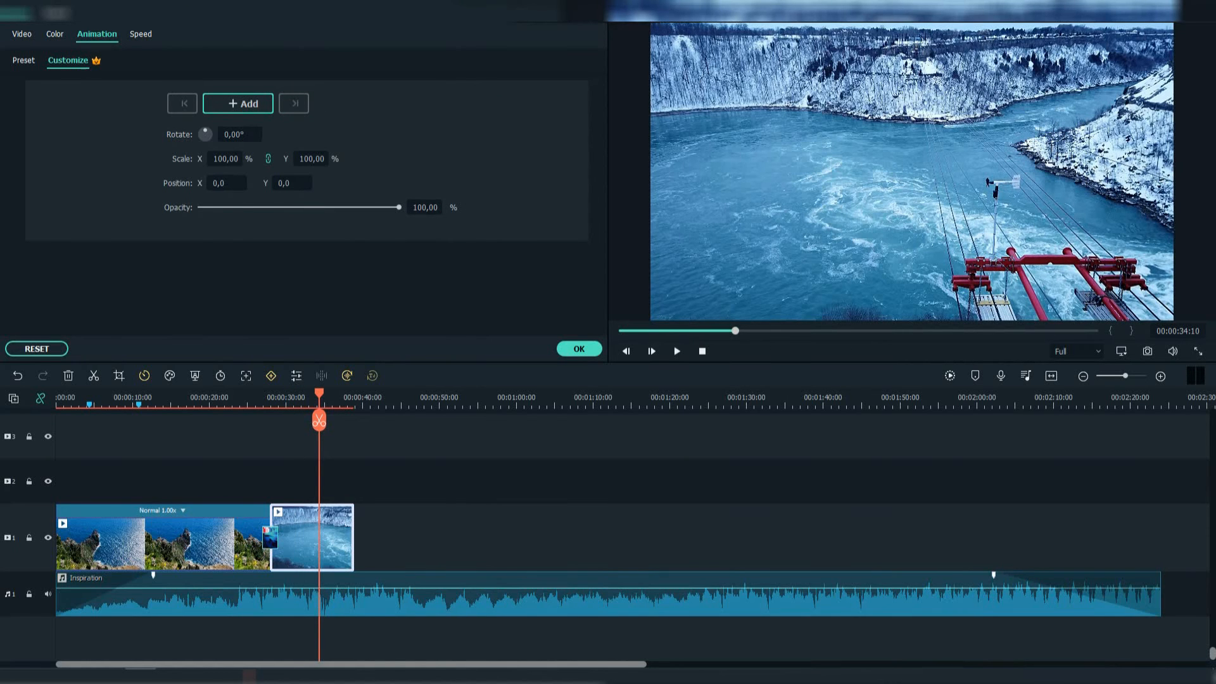
Add four volume keyframes to the Inspiration music between 00:00:34:10 and 00:00:41:08, and shape a volume dip with the middle two.
left_click(329, 595)
left_click(47, 307)
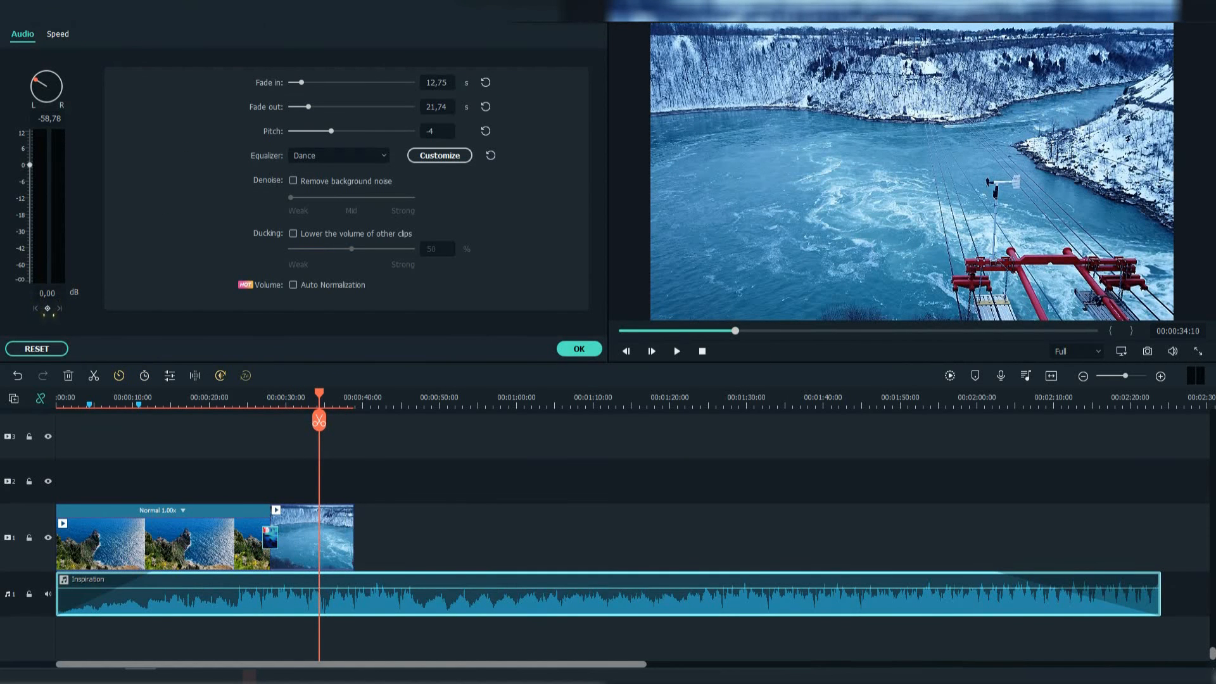
left_click_drag(319, 393, 334, 394)
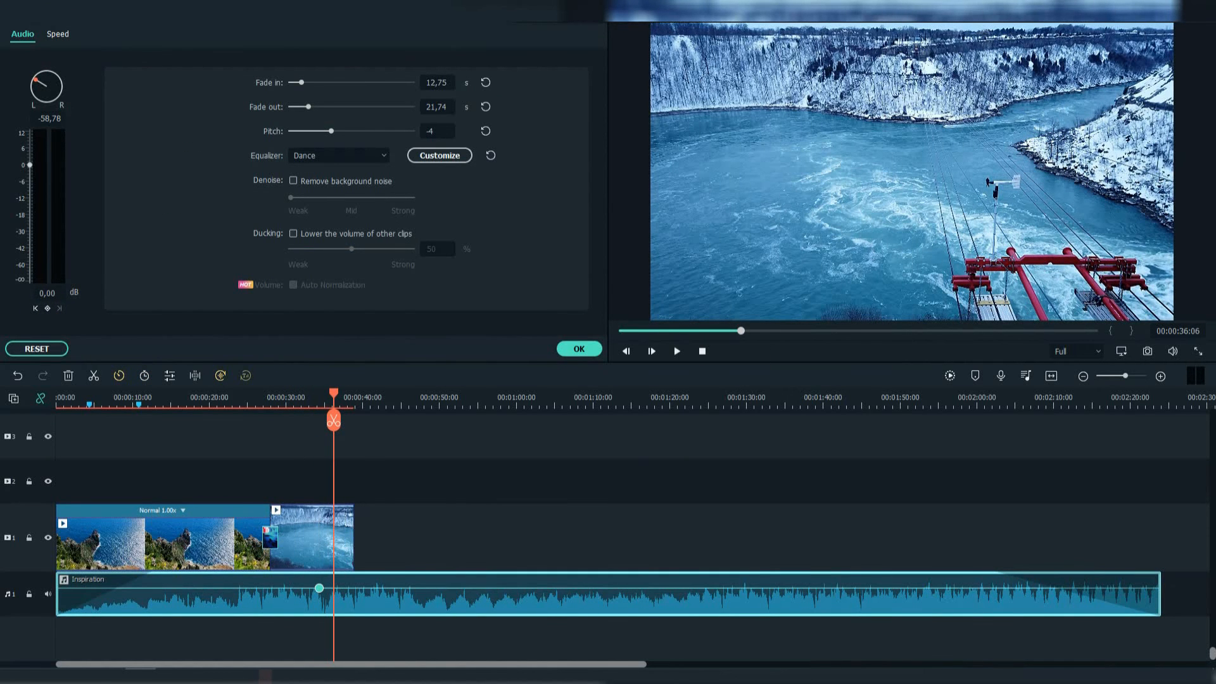
left_click_drag(334, 393, 373, 393)
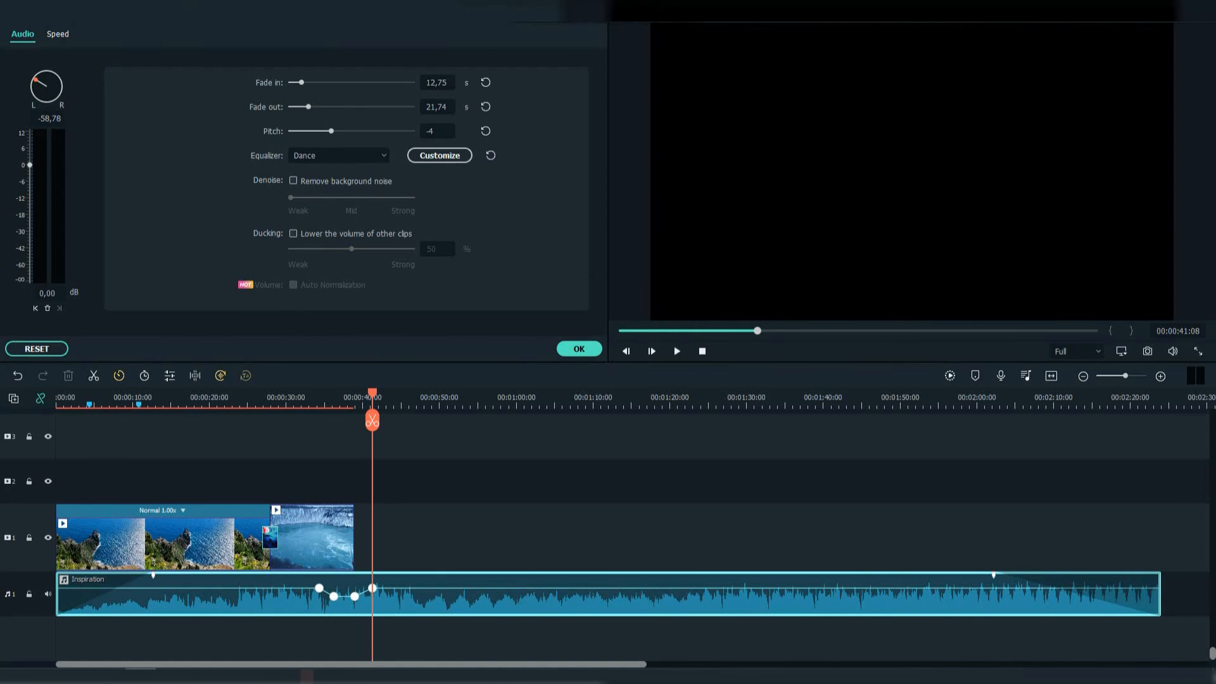
left_click_drag(344, 593, 344, 592)
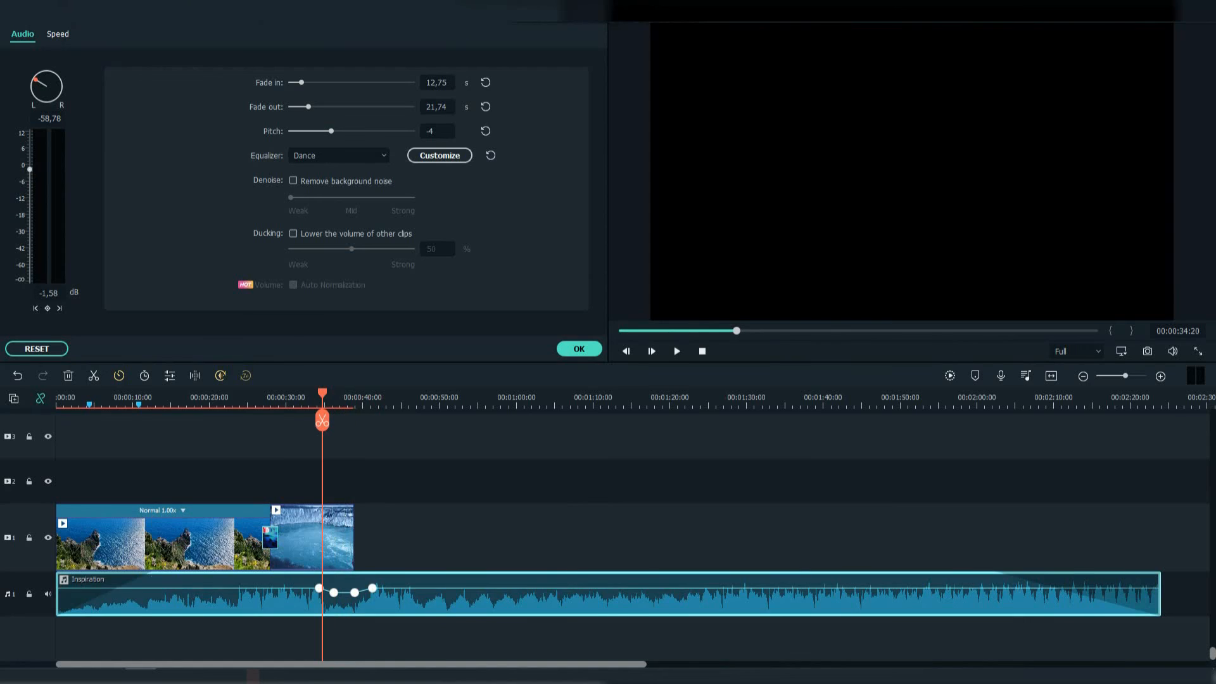